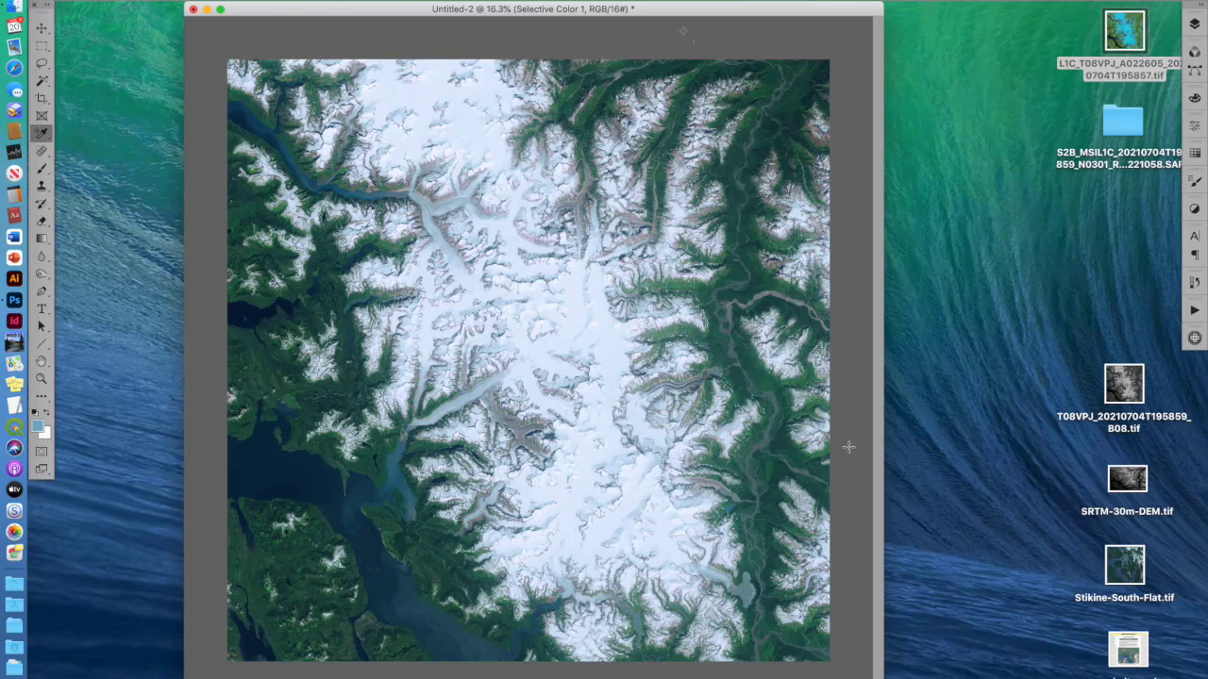
# Browse the Sentinel-2 SAFE folder's GRANULE and IMG_DATA folders to locate the B08 band file.
pyautogui.click(1121, 130)
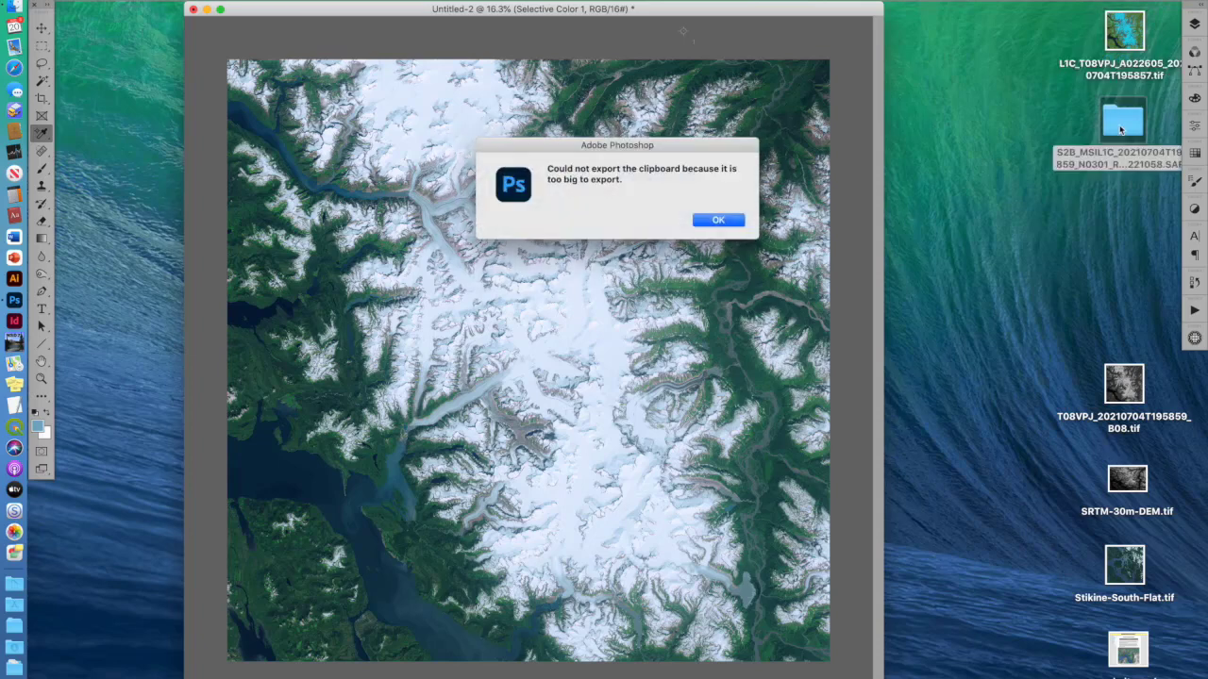
pyautogui.click(715, 222)
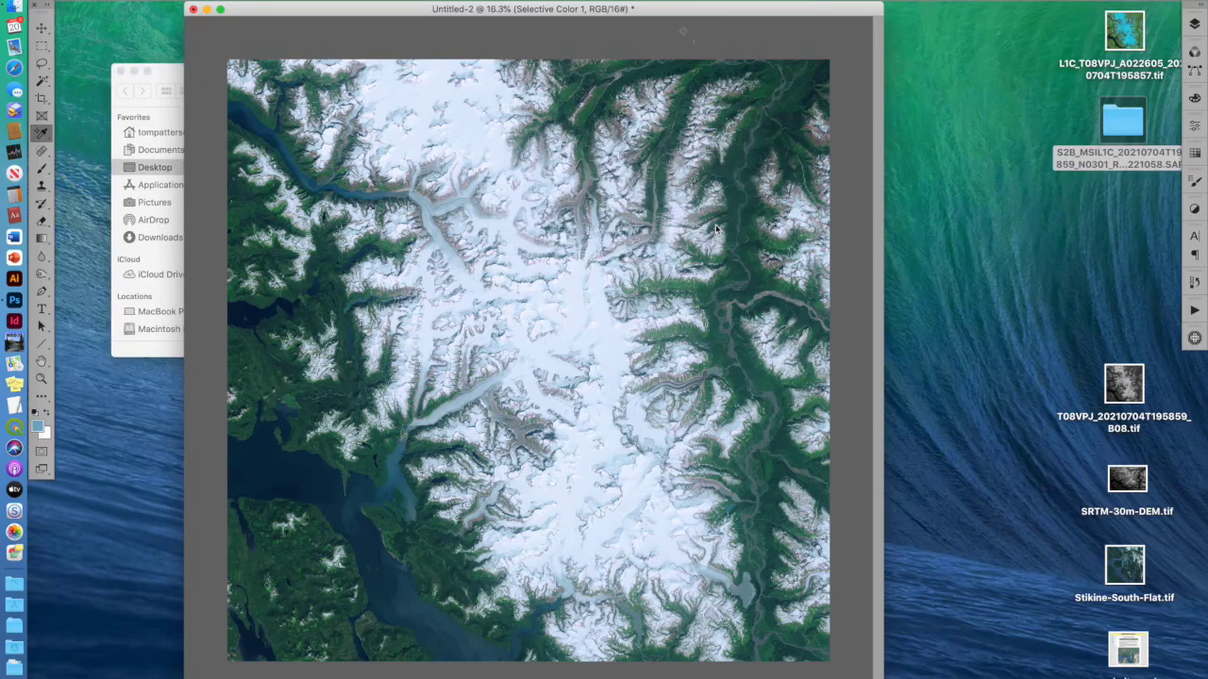
pyautogui.click(163, 96)
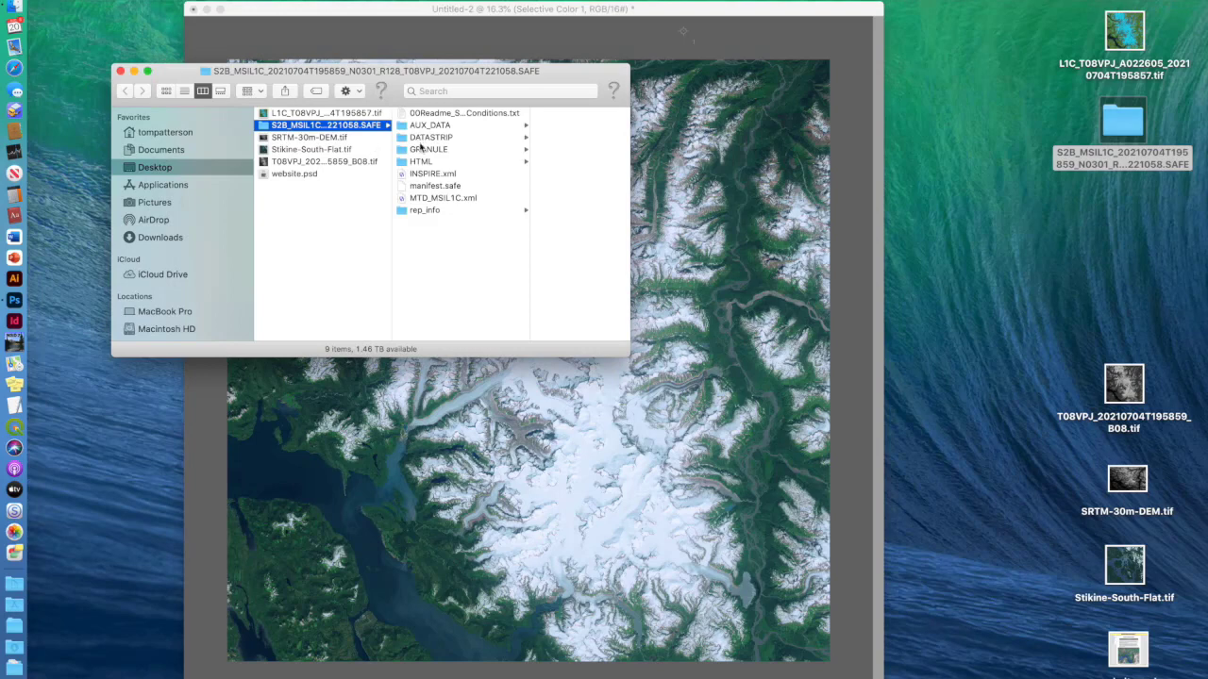
pyautogui.click(421, 148)
pyautogui.click(507, 114)
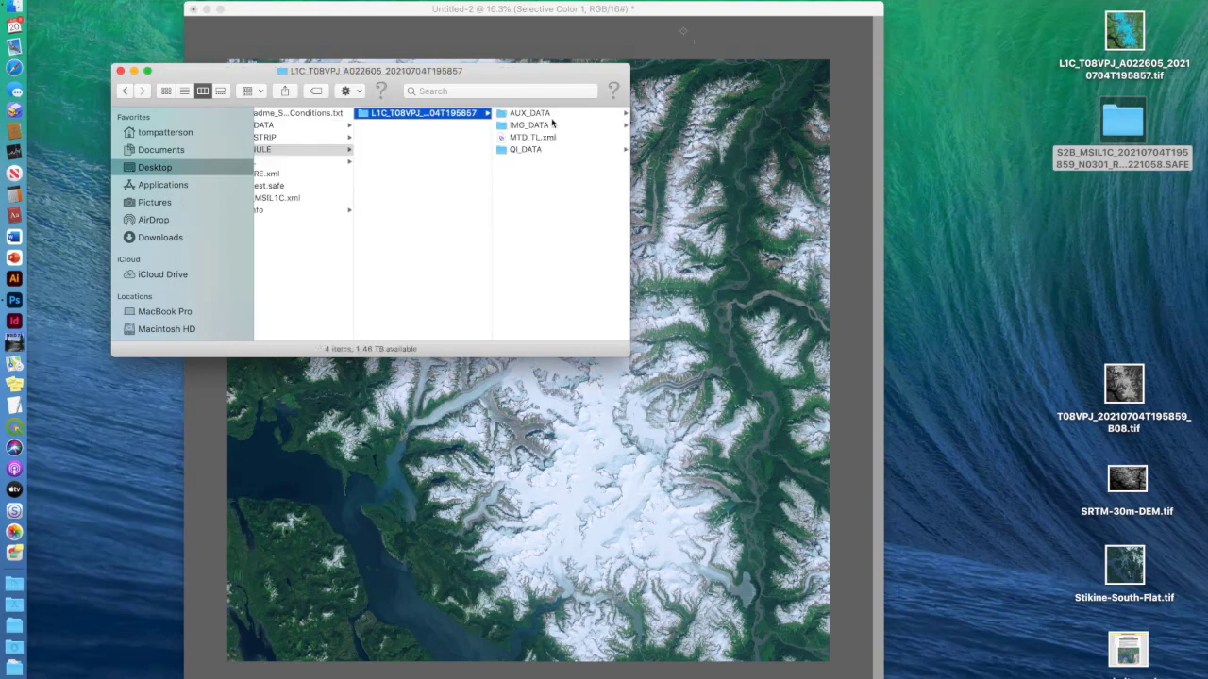
pyautogui.click(531, 127)
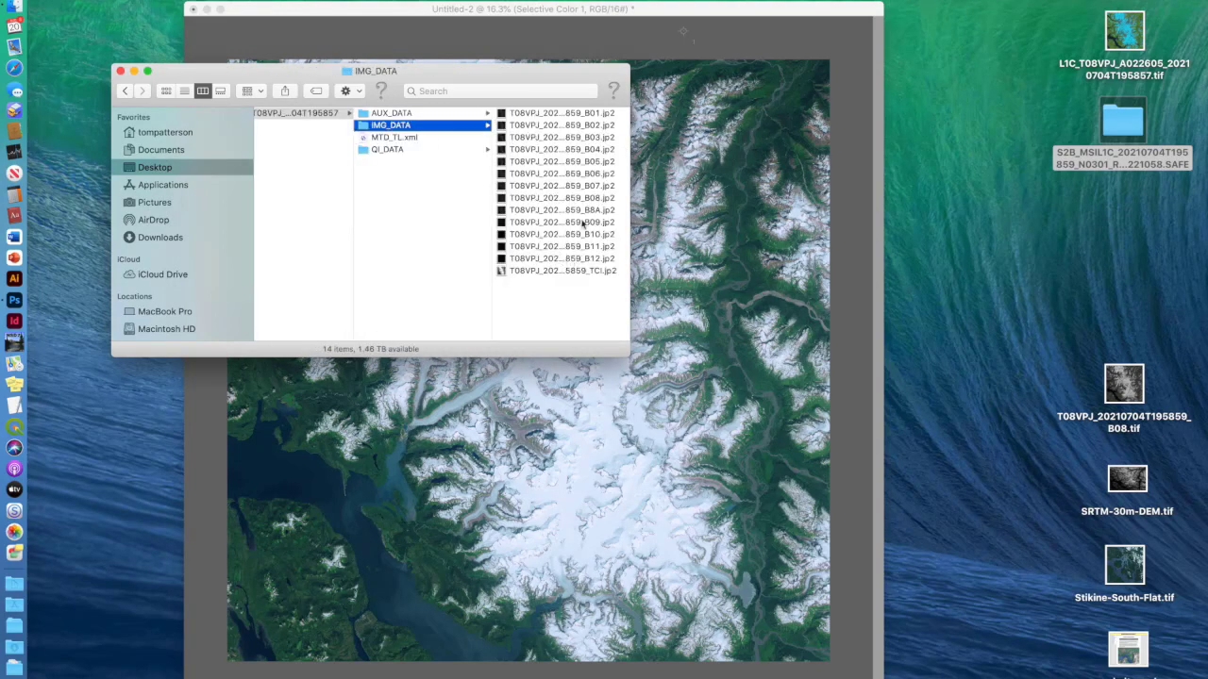
pyautogui.click(599, 198)
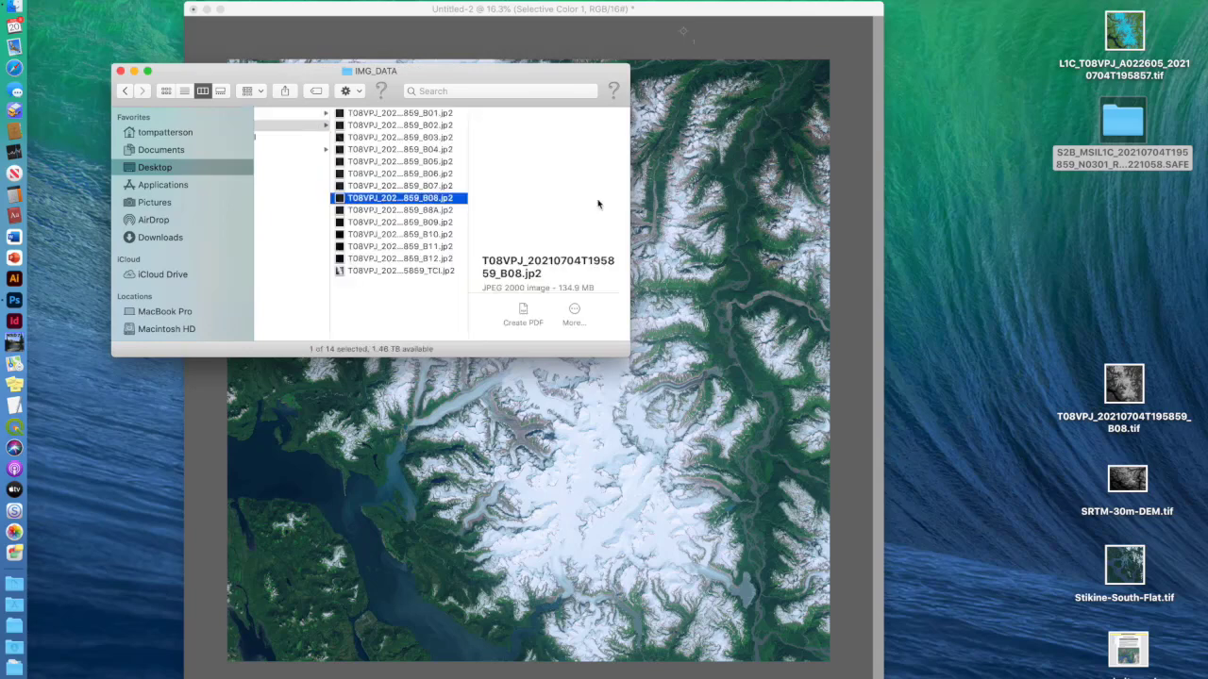
pyautogui.click(400, 201)
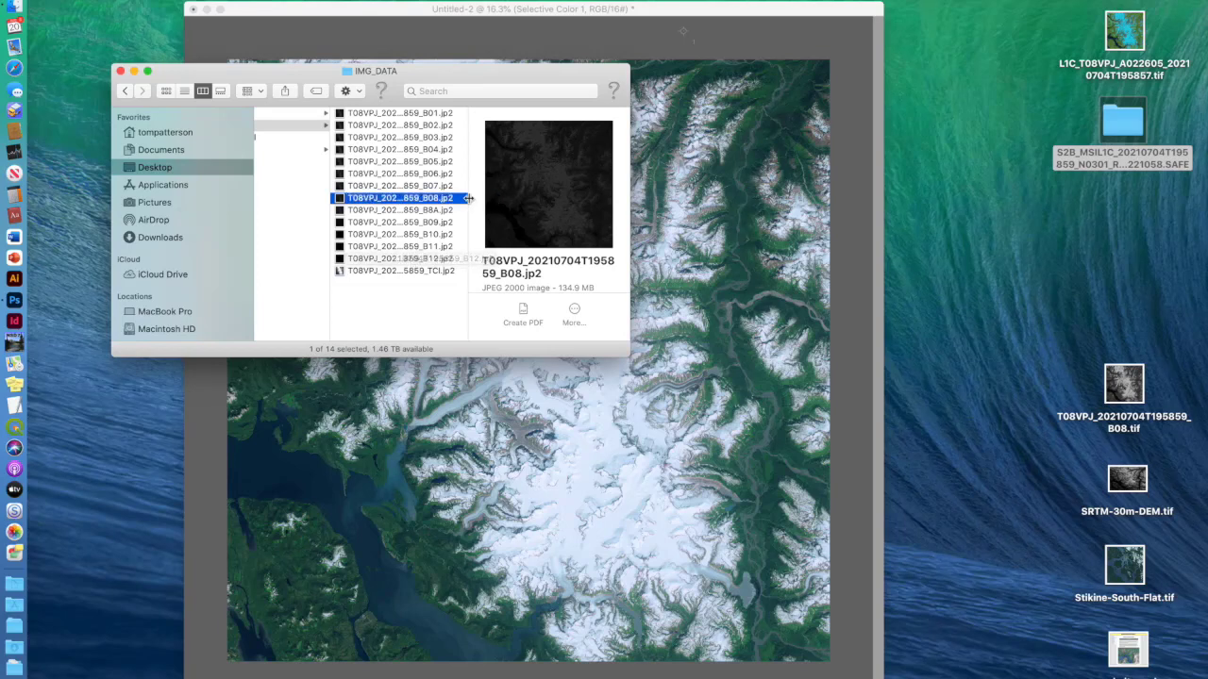
pyautogui.click(121, 71)
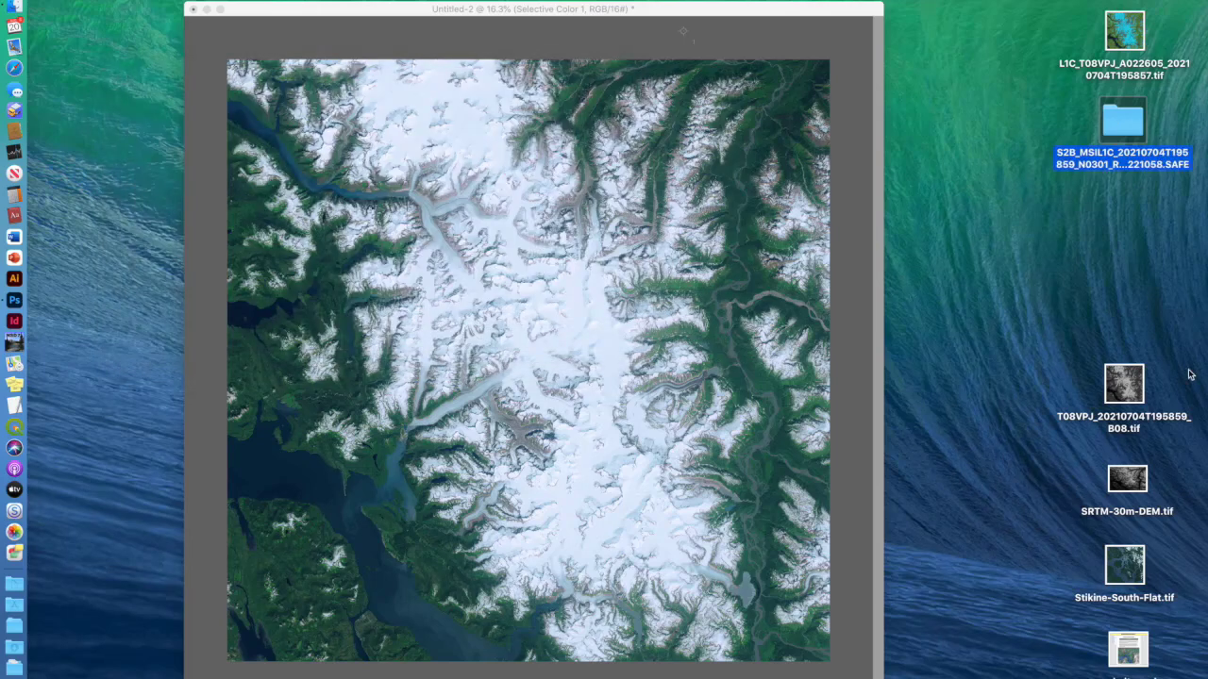
# Open T08VPJ_20210704T195859_B08.tif from the desktop in Photoshop and enlarge its window.
pyautogui.doubleClick(1120, 382)
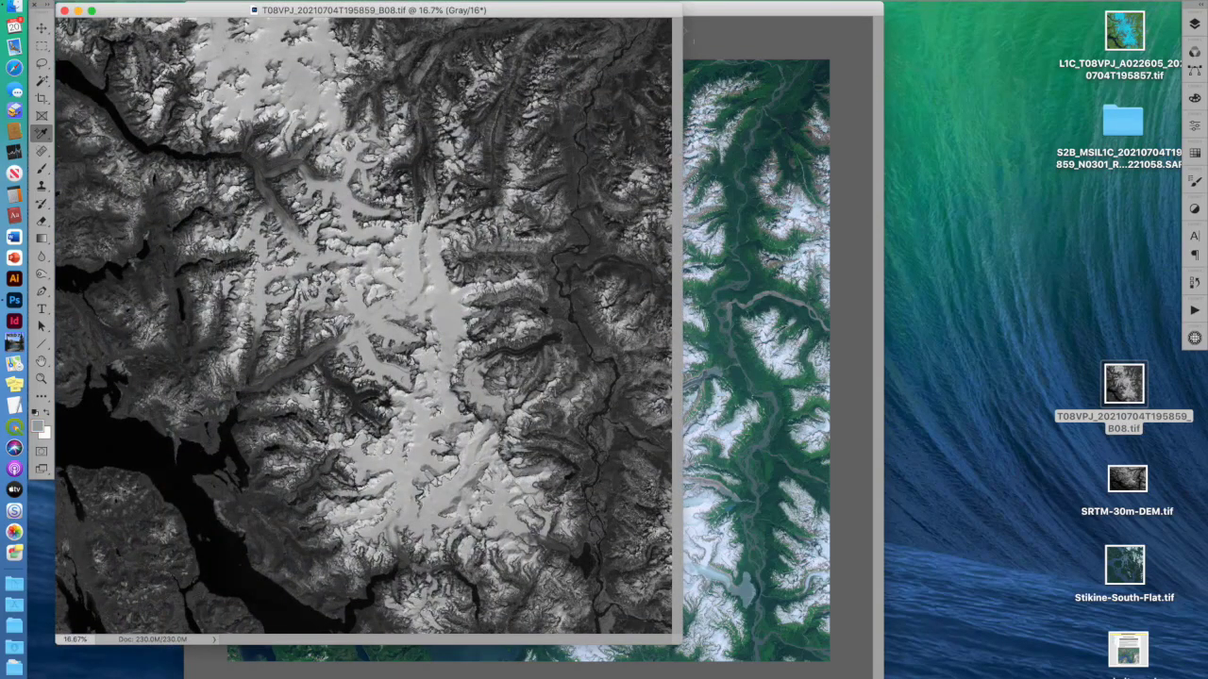
pyautogui.moveTo(682, 645); pyautogui.dragTo(923, 675)
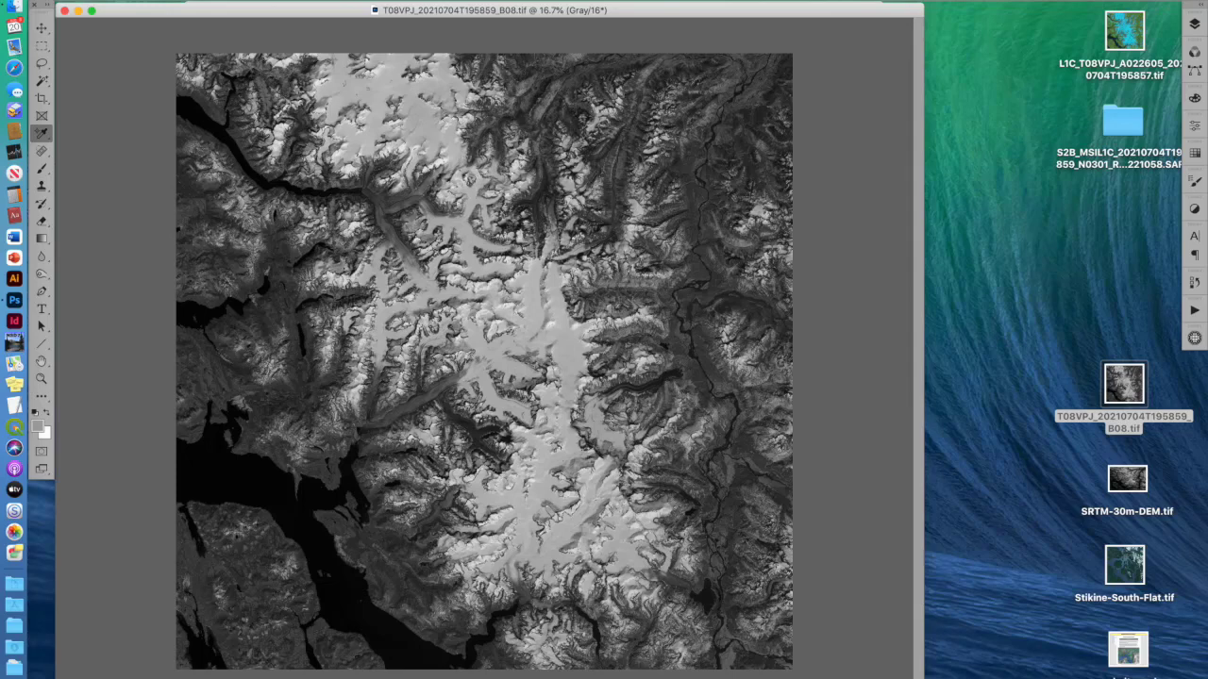
# Apply Image > Adjustments > Curves to B08, raising the black point to about input 90.
pyautogui.click(172, 0)
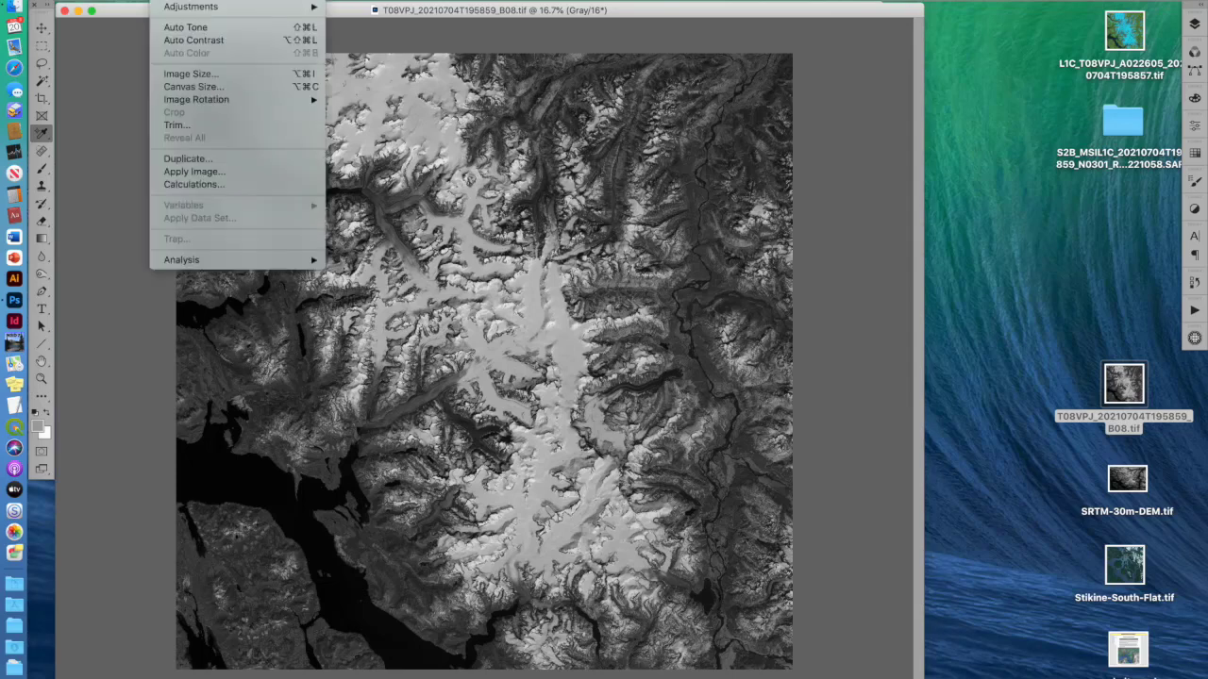
pyautogui.moveTo(188, 7)
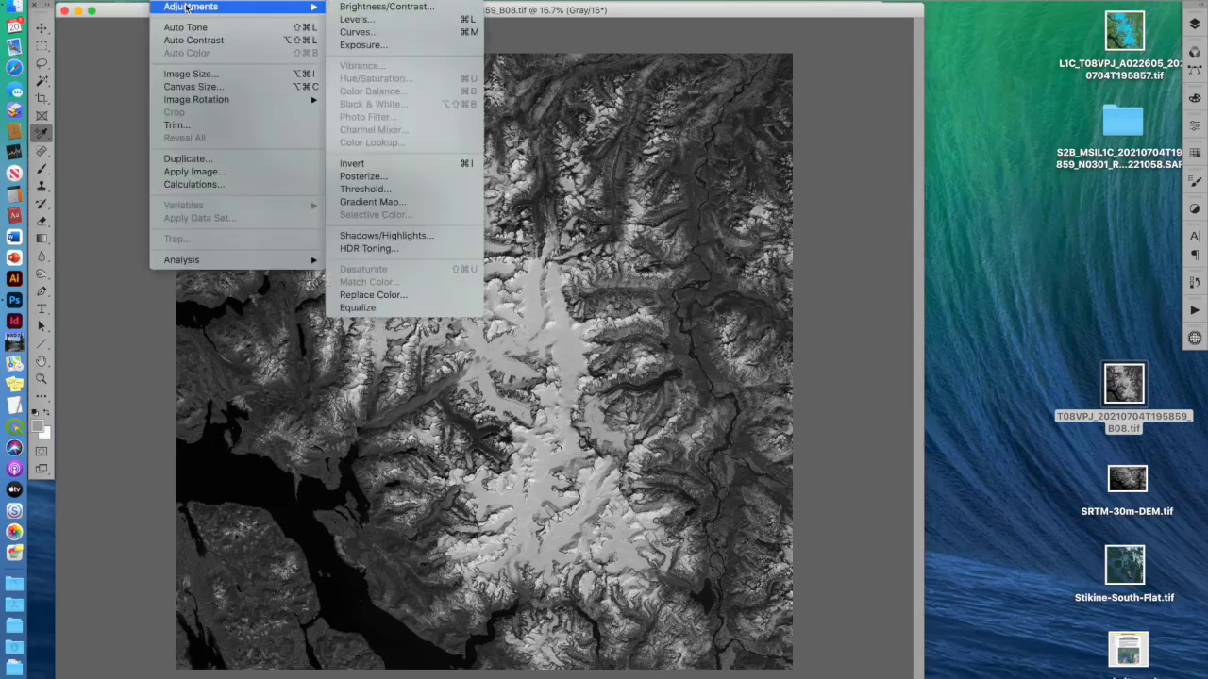
pyautogui.click(367, 33)
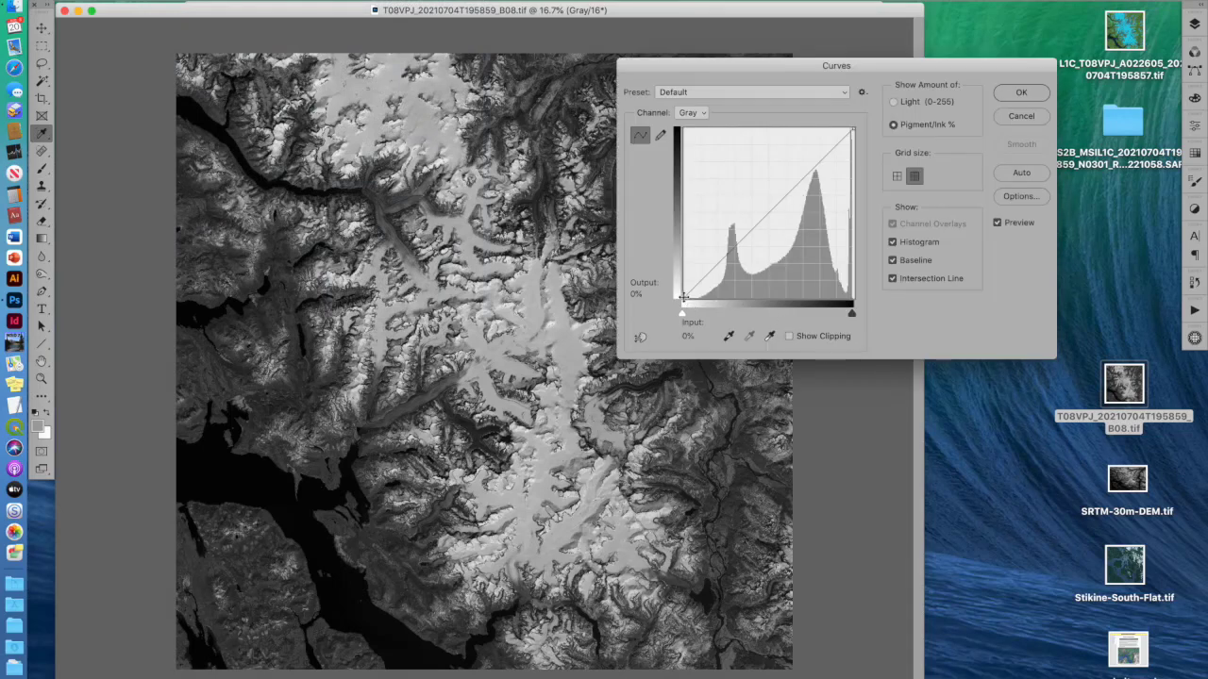
pyautogui.moveTo(683, 298); pyautogui.dragTo(838, 323)
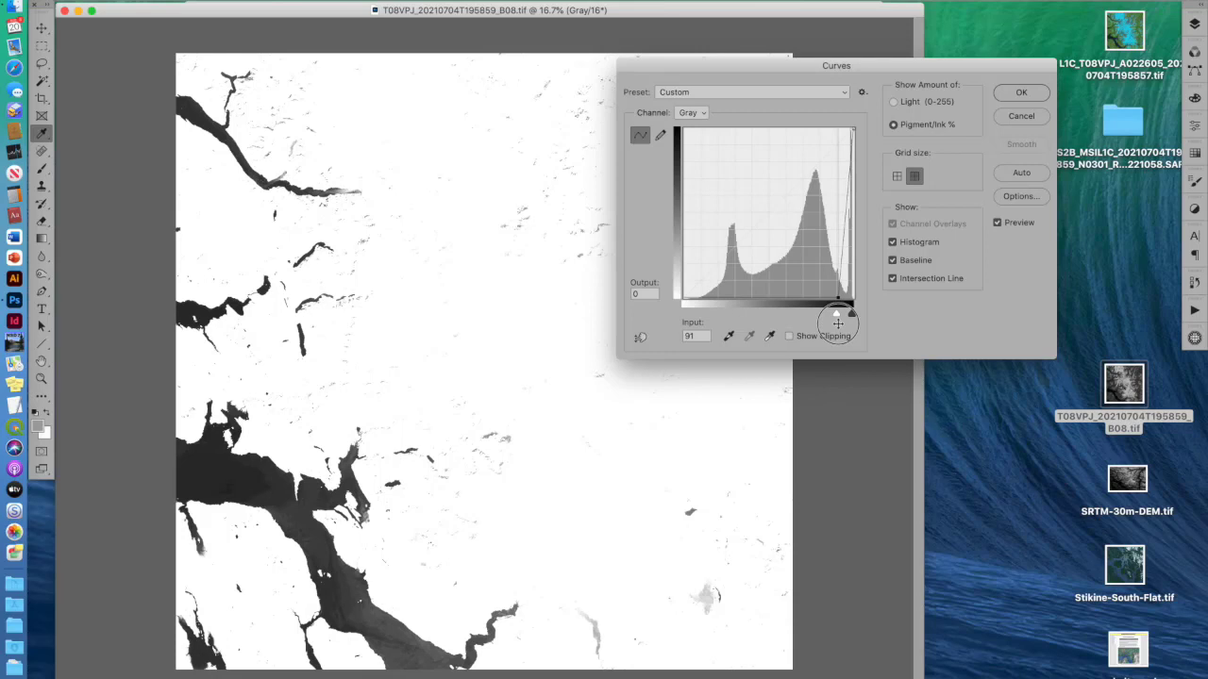
pyautogui.moveTo(838, 324)
pyautogui.mouseDown()
pyautogui.moveTo(850, 316)
pyautogui.moveTo(836, 319)
pyautogui.mouseUp()
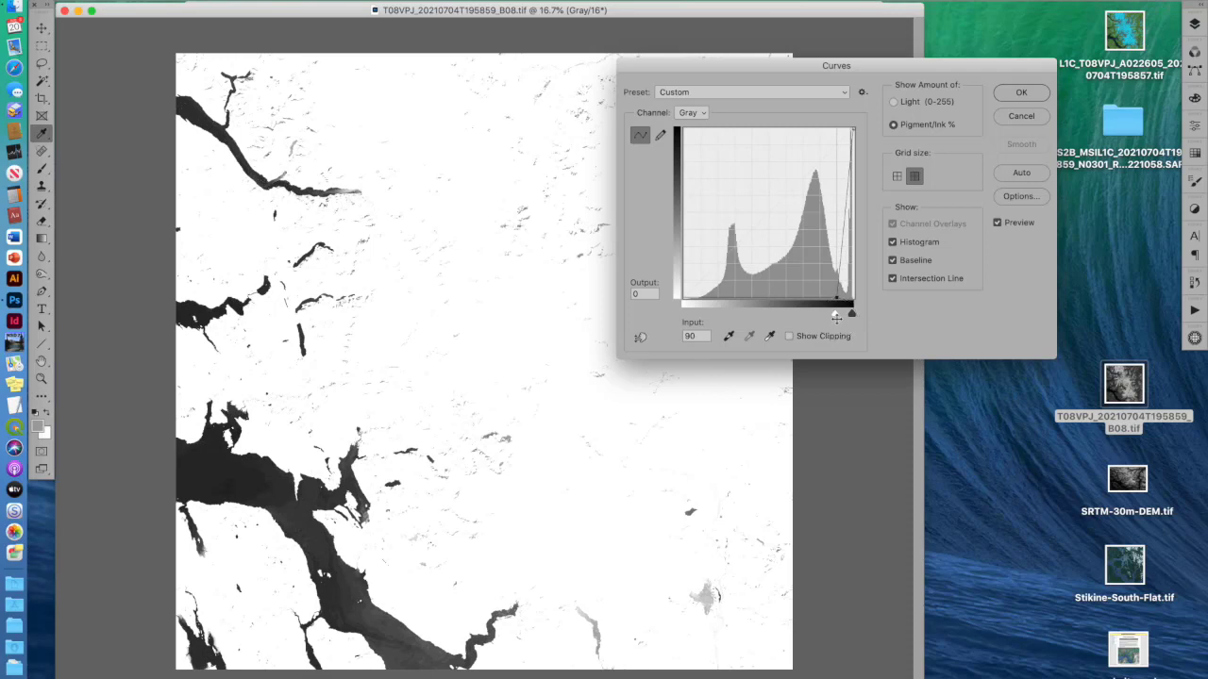
pyautogui.click(1018, 95)
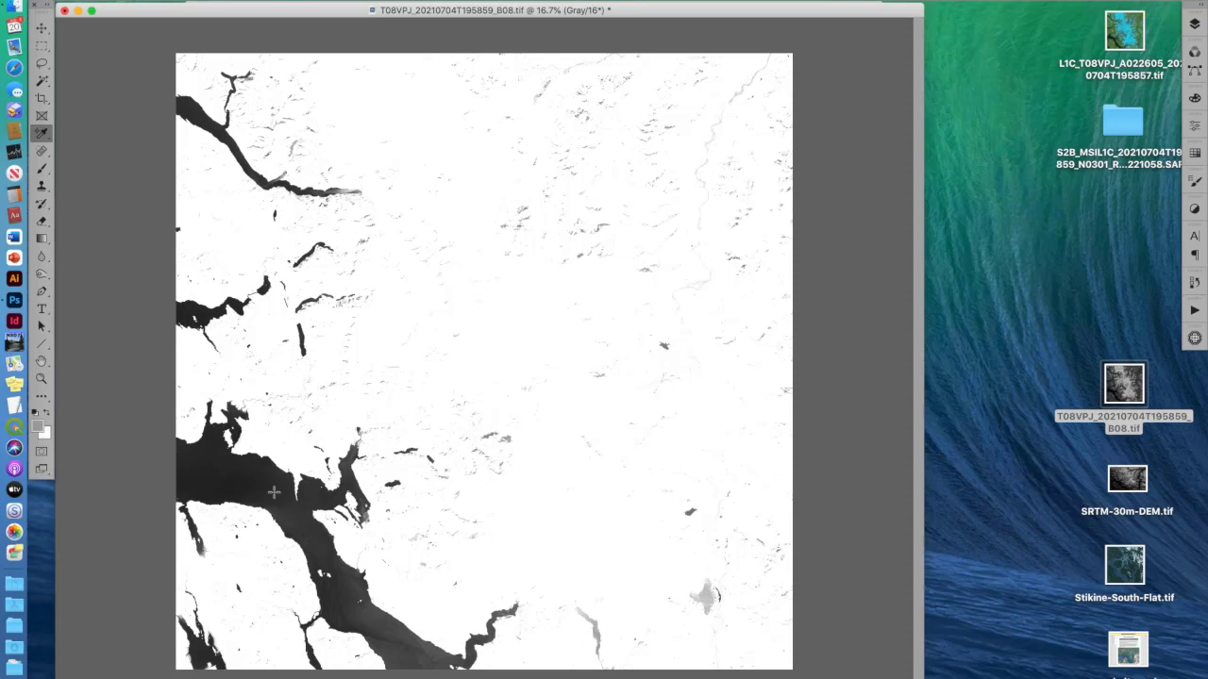
# Open SRTM-30m-DEM.tif, move its window aside, and bring the B08 window forward.
pyautogui.doubleClick(1131, 480)
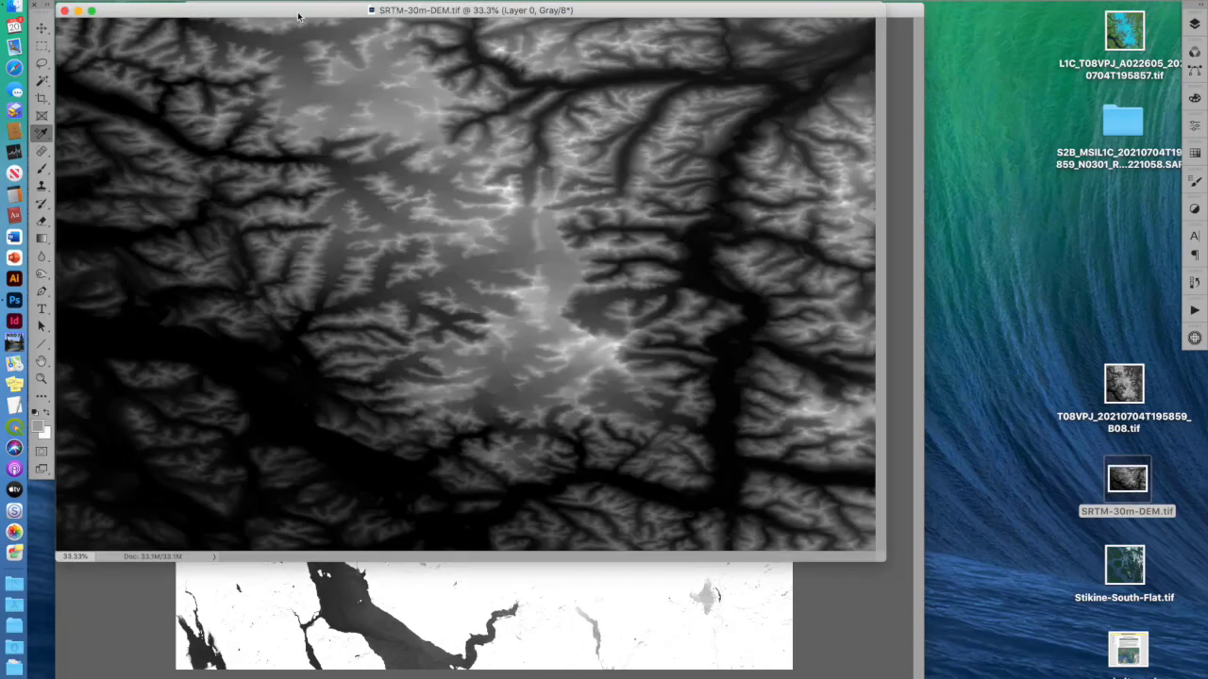
pyautogui.moveTo(299, 16); pyautogui.dragTo(445, 94)
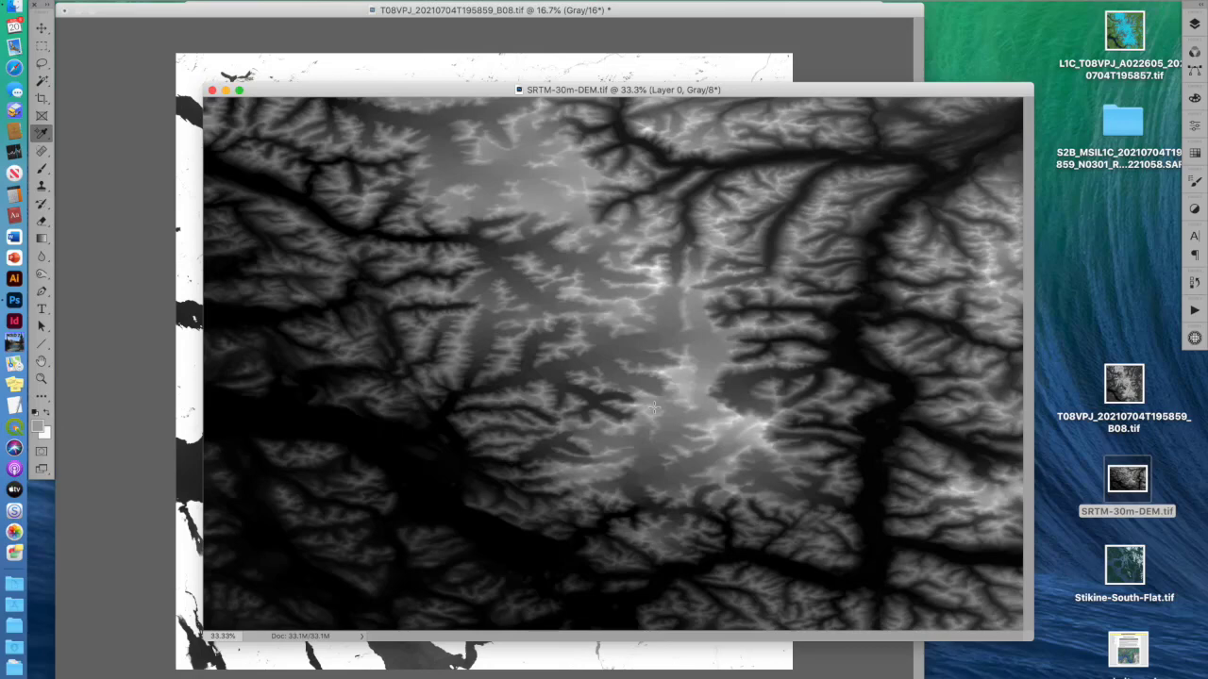
pyautogui.click(231, 16)
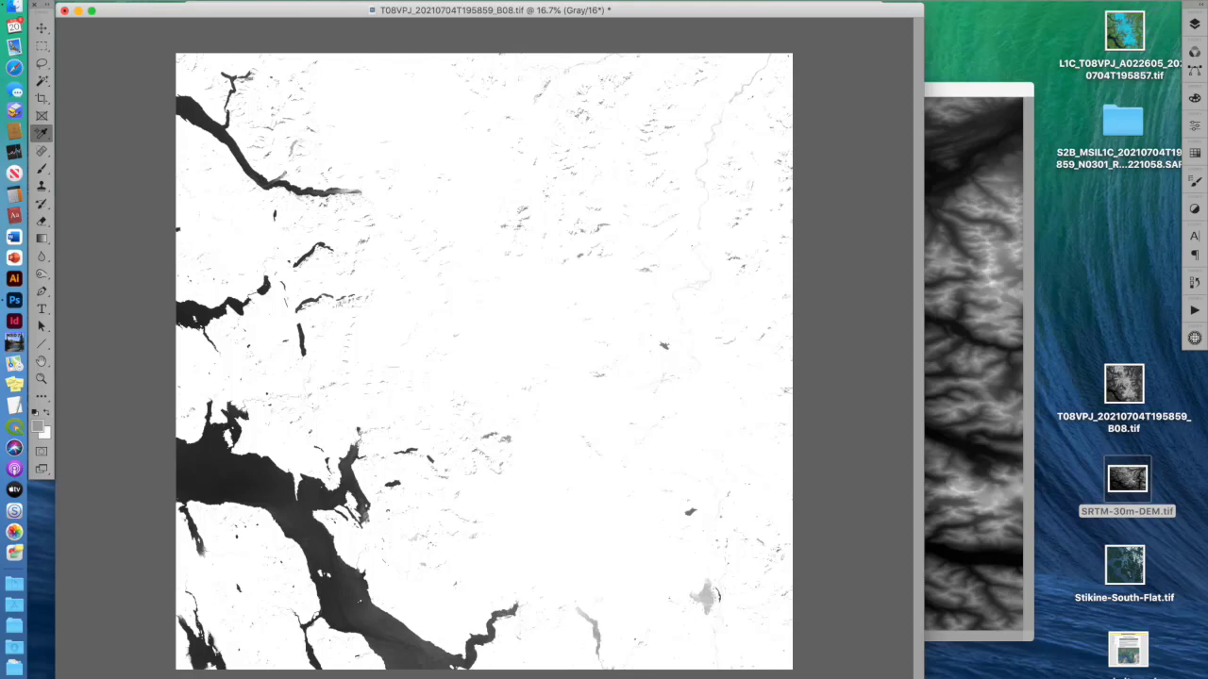
# Show the File > Automate submenu containing the GI: Mosaic command.
pyautogui.click(112, 1)
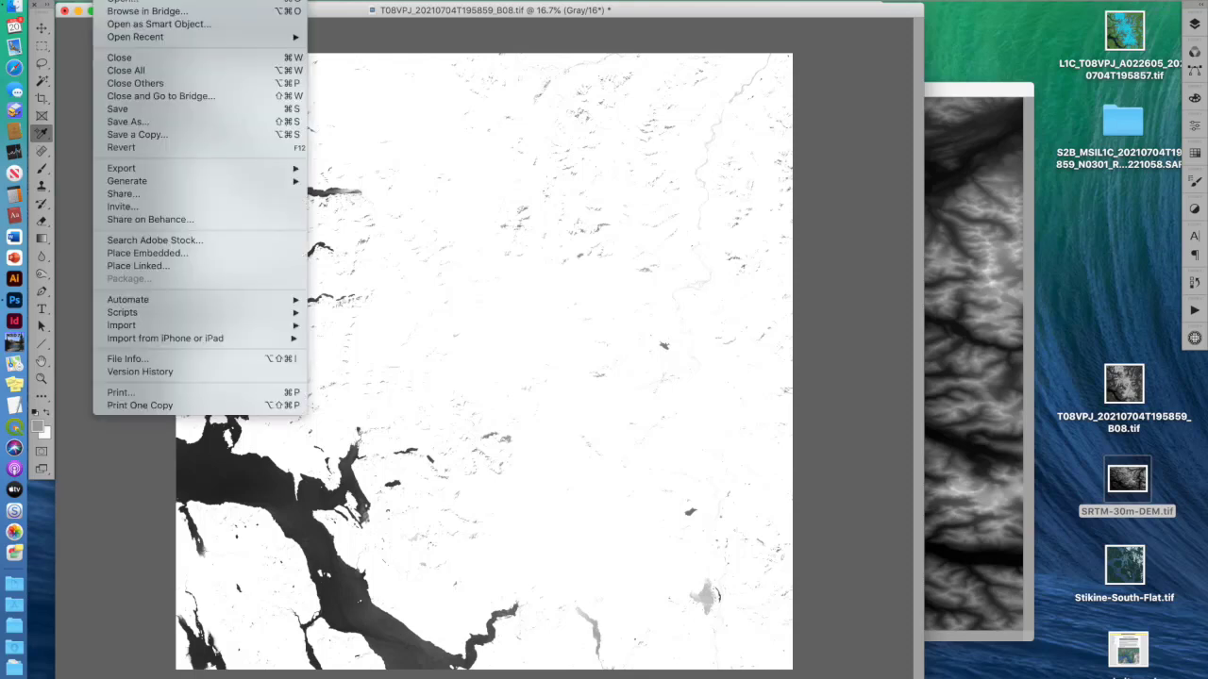
pyautogui.moveTo(158, 303)
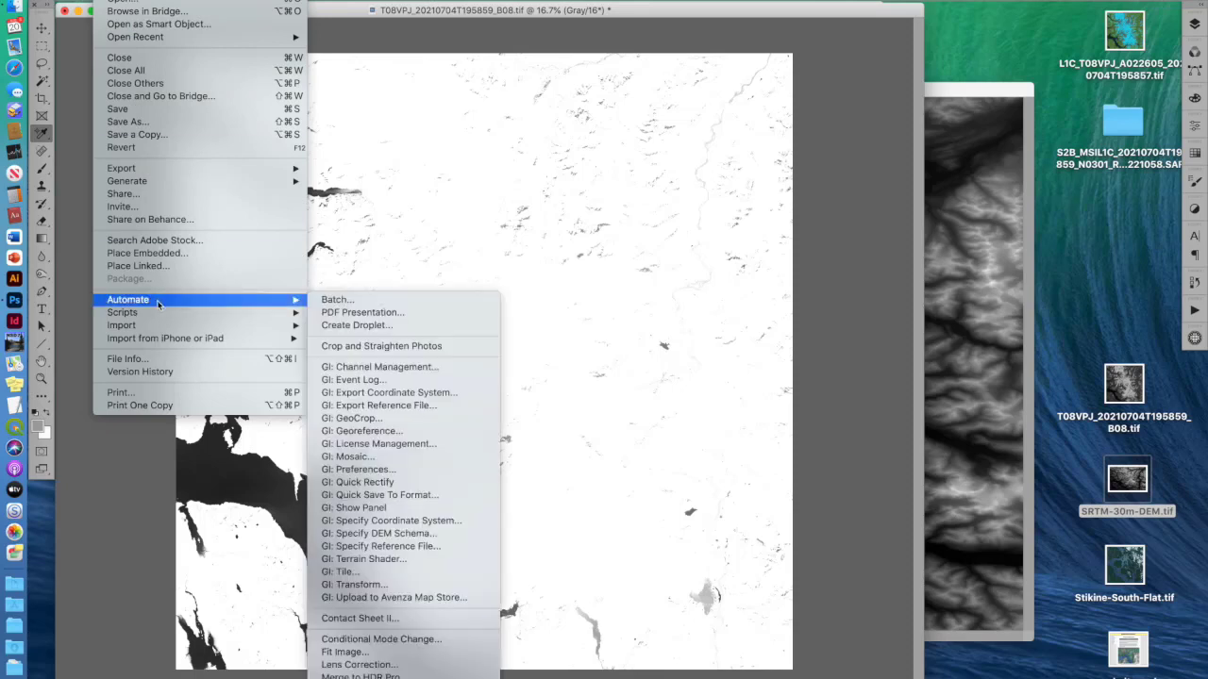
# Run GI: Mosaic with SRTM-30m-DEM.tif, cropped to destination extents, merging source document layers.
pyautogui.click(393, 458)
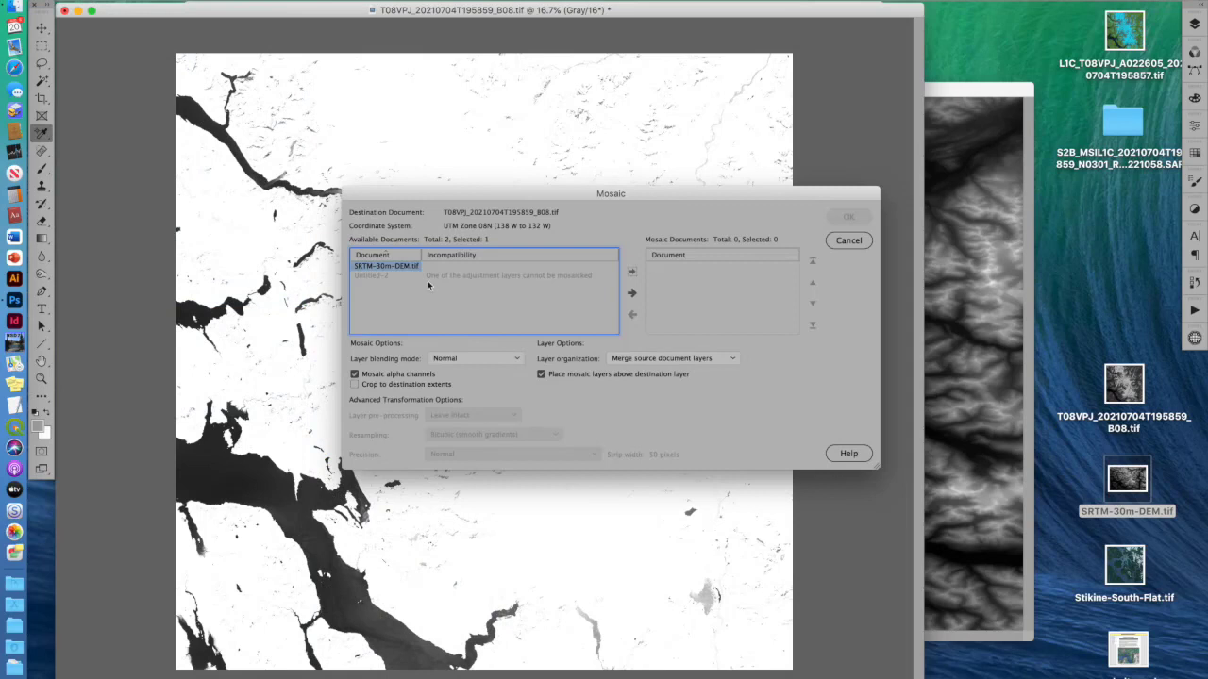
pyautogui.click(367, 267)
pyautogui.click(631, 293)
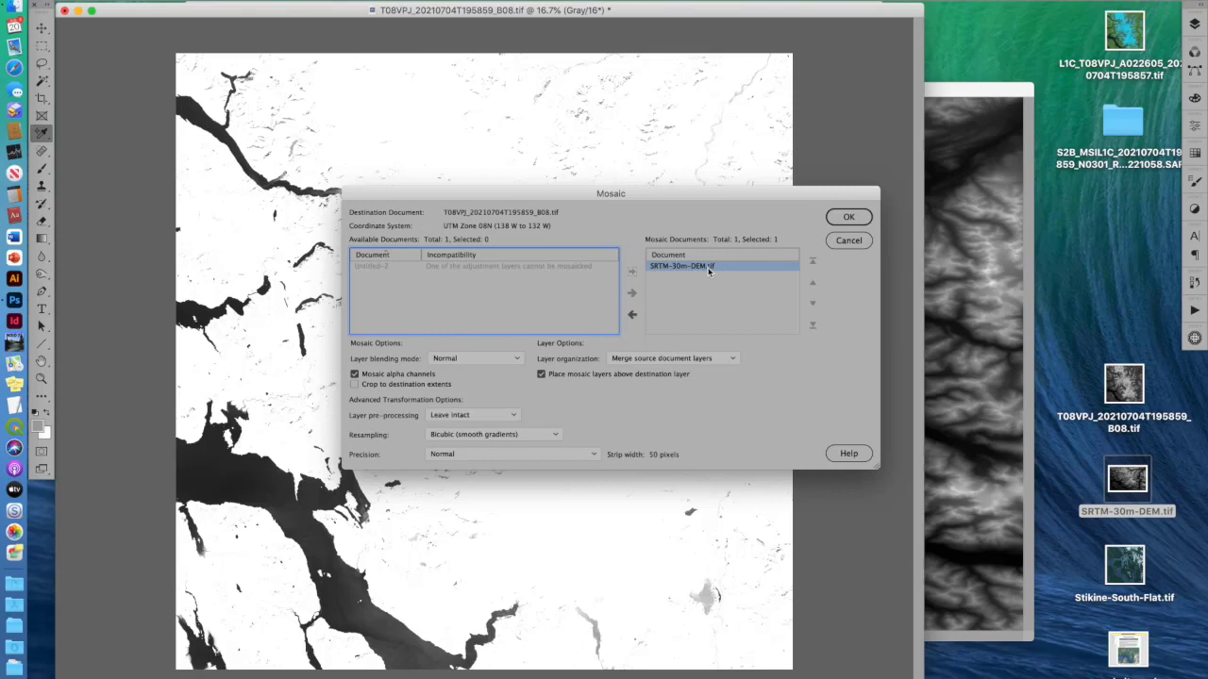
pyautogui.click(355, 386)
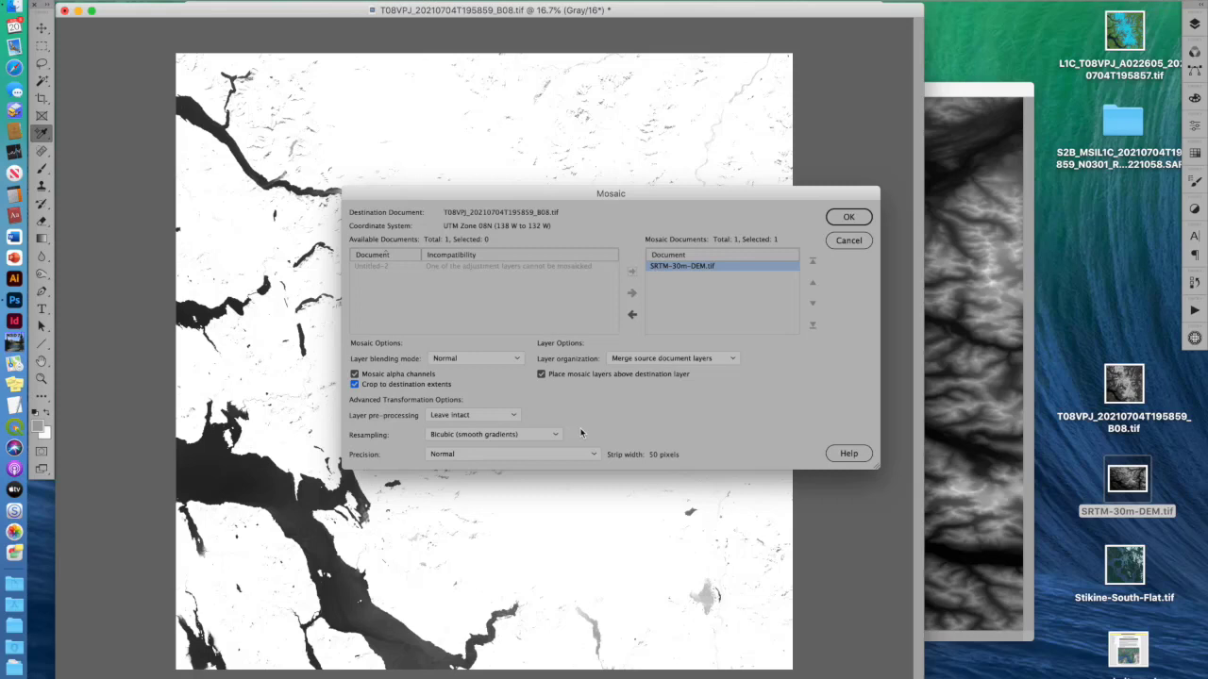
pyautogui.click(671, 360)
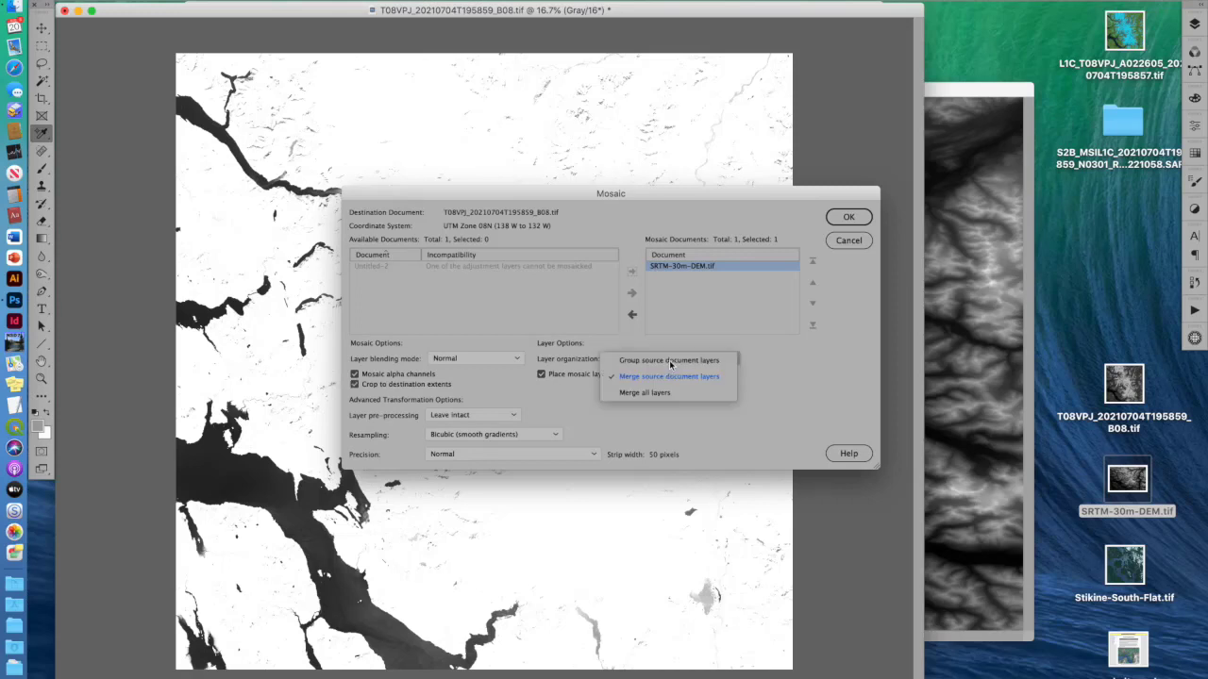
pyautogui.click(720, 378)
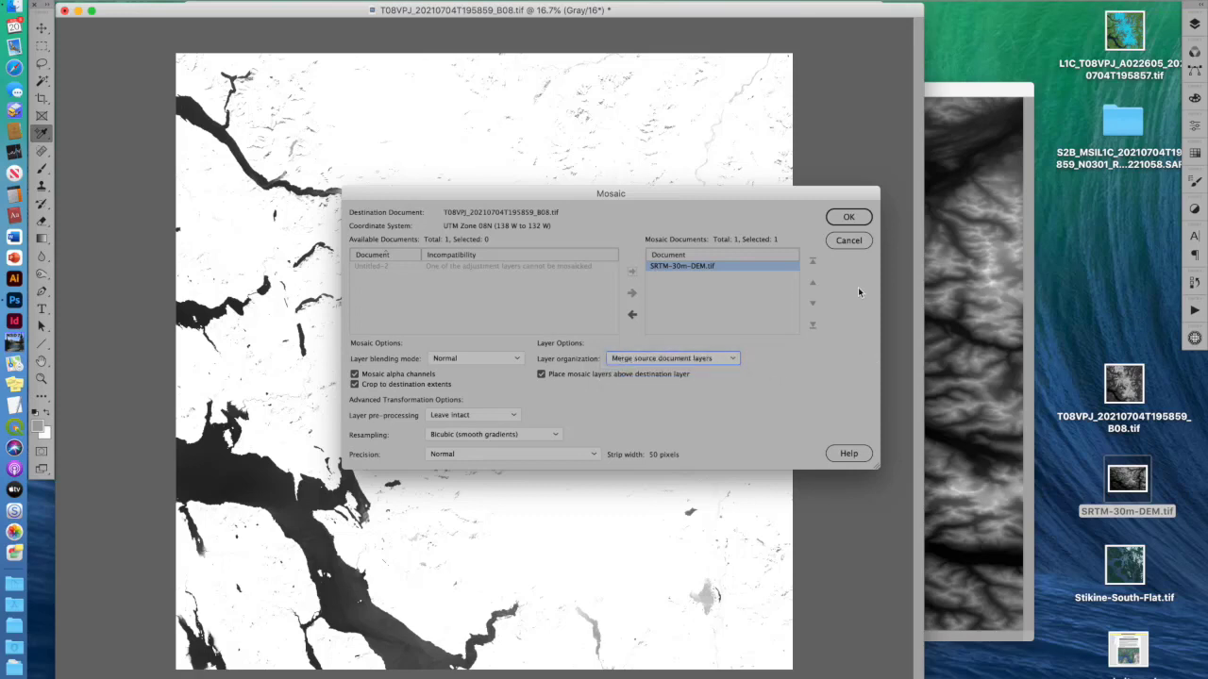
pyautogui.click(852, 218)
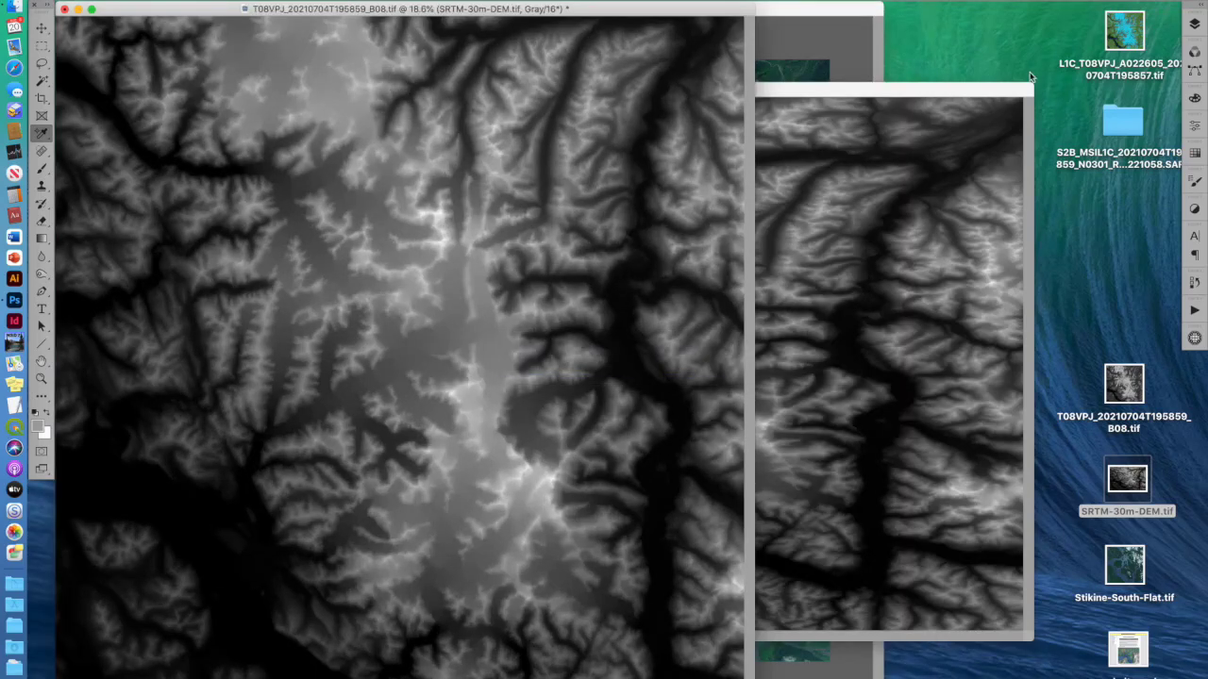
# Close SRTM-30m-DEM.tif with Don't Save and reposition the B08 document window.
pyautogui.click(824, 94)
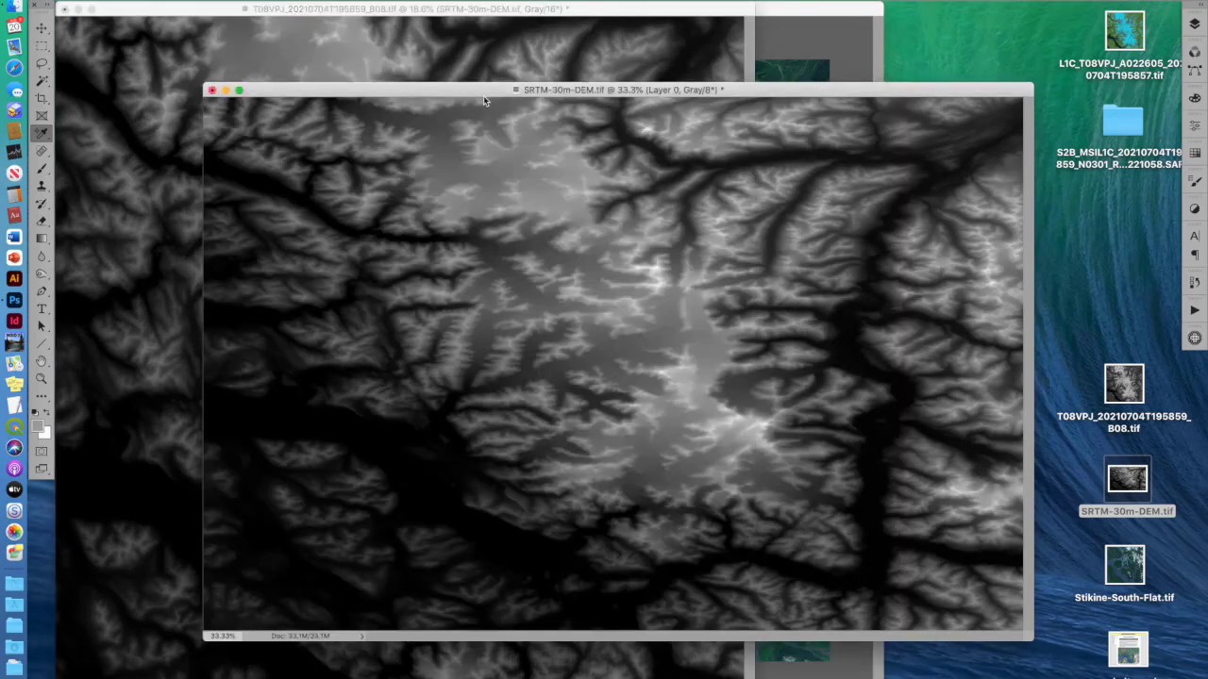
pyautogui.click(211, 90)
pyautogui.click(572, 219)
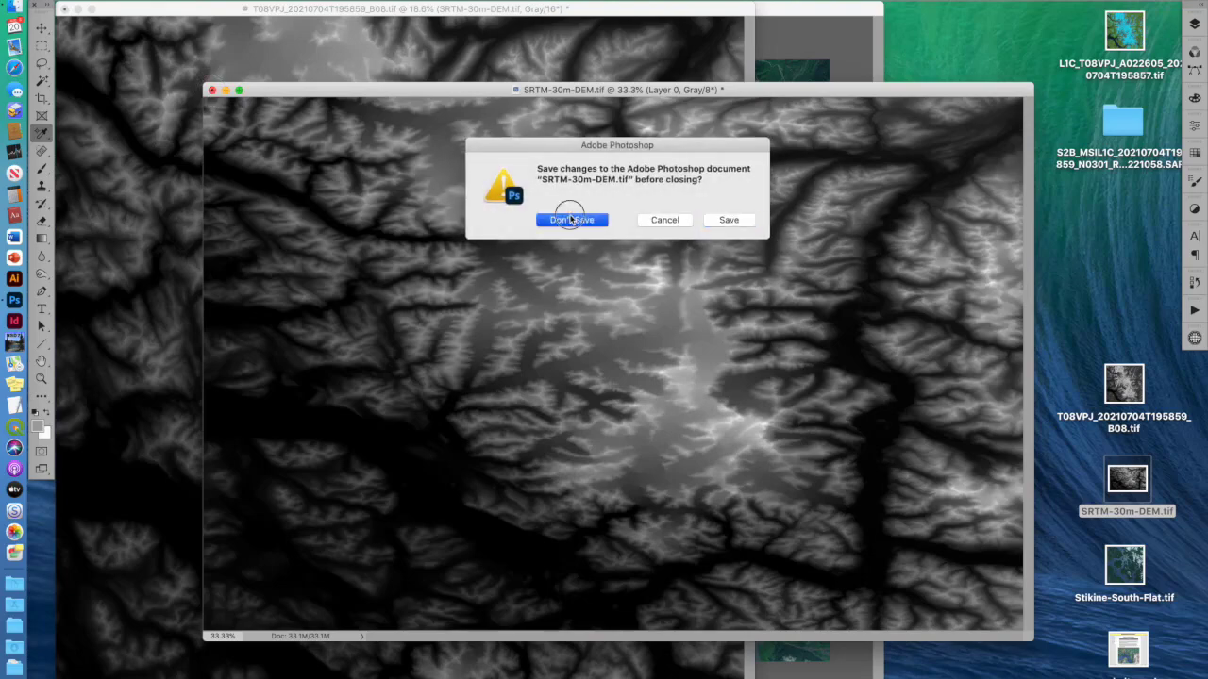
pyautogui.moveTo(463, 14); pyautogui.dragTo(528, 35)
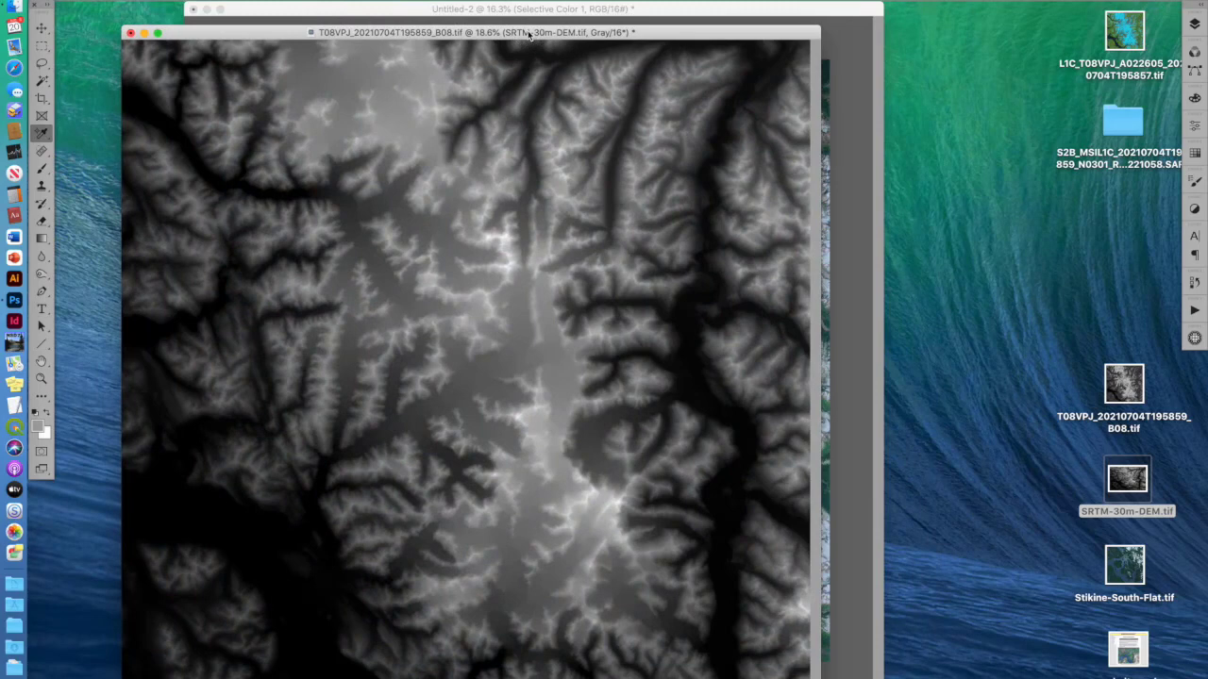
# Zoom out and toggle the SRTM-30m-DEM layer's visibility off and on in Layers.
pyautogui.keyDown('alt'); pyautogui.click(522, 322); pyautogui.keyUp('alt')
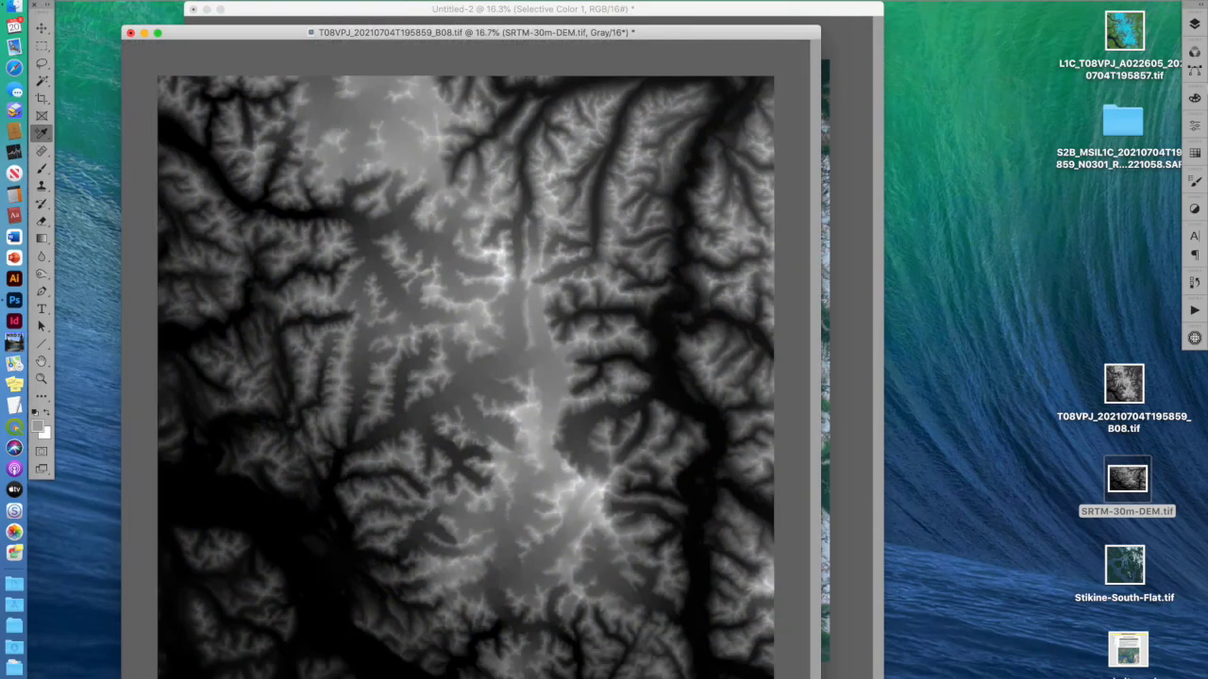
pyautogui.click(1195, 24)
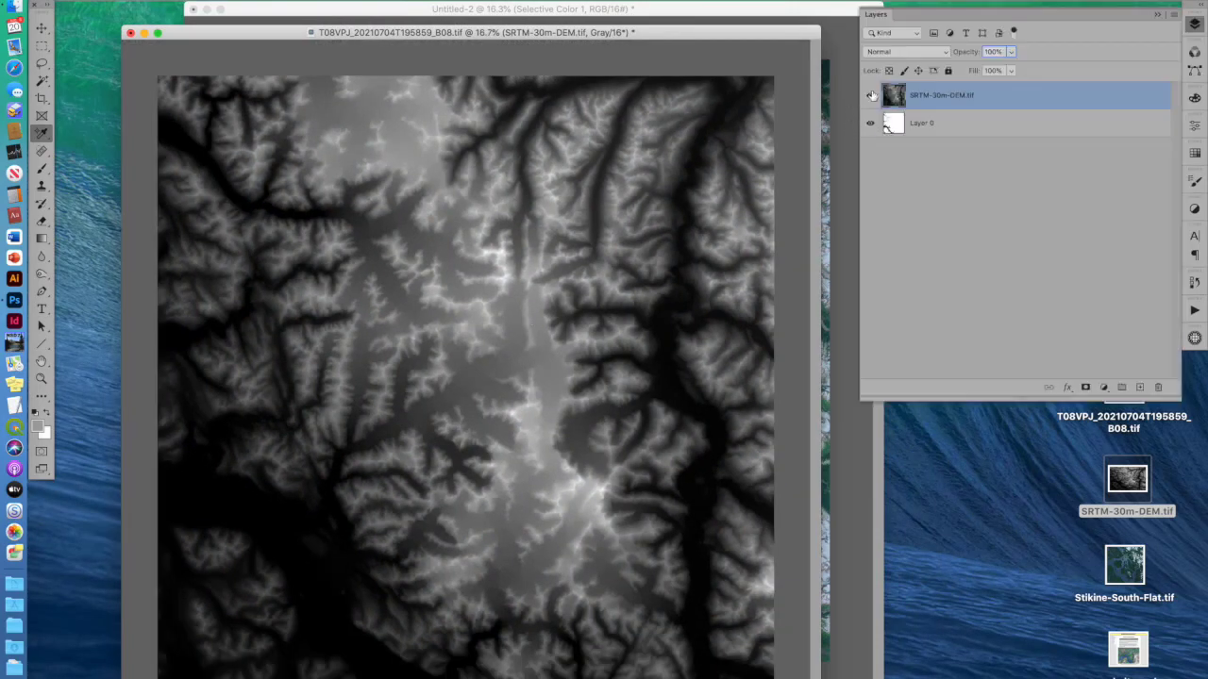
pyautogui.click(870, 95)
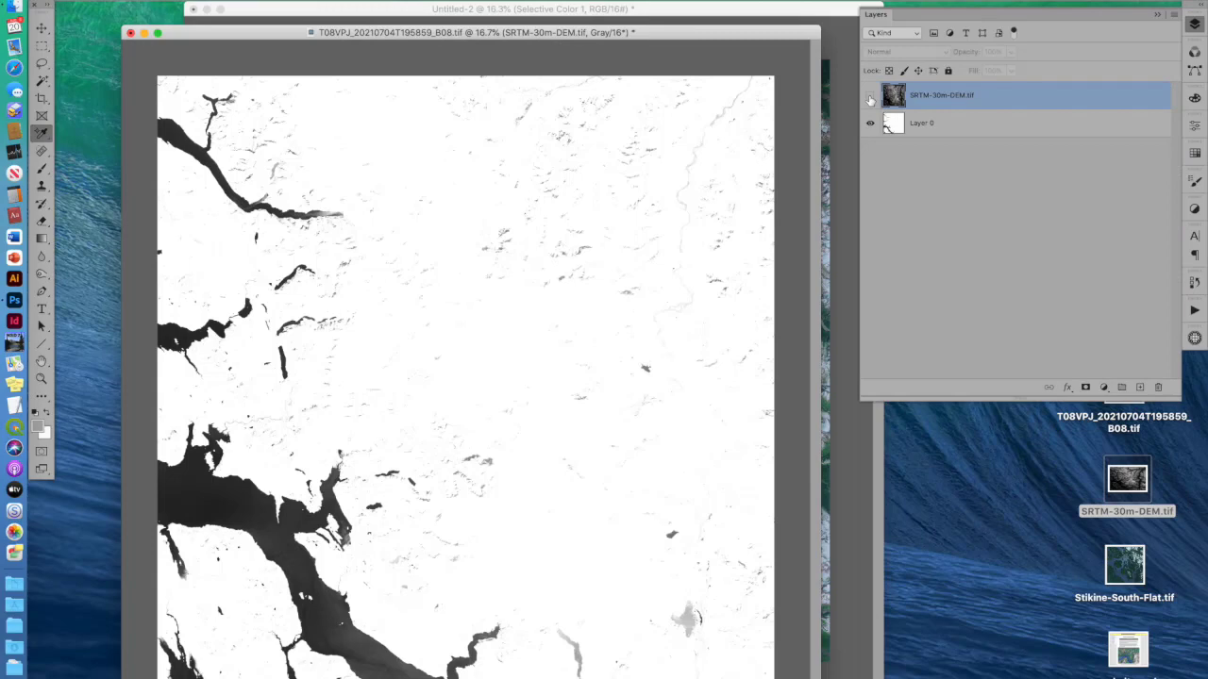
pyautogui.click(870, 96)
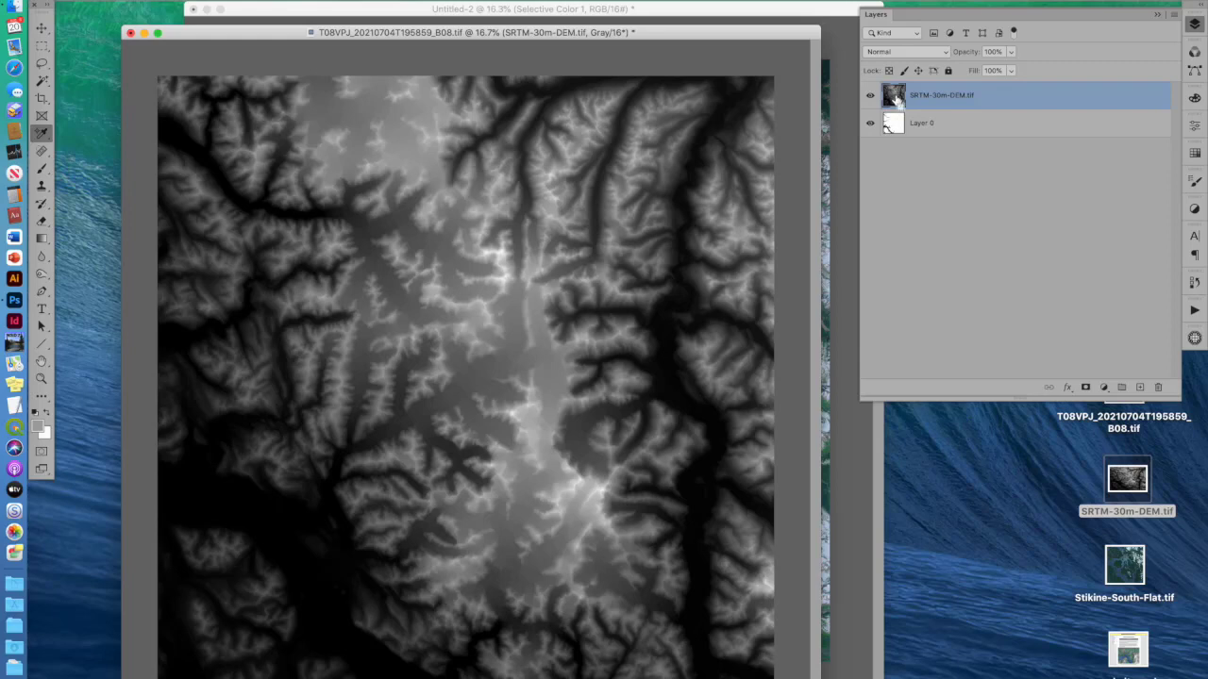
# Apply a Cmd+M Curves to the DEM layer with the black point pushed toward the highlights.
pyautogui.press('super+m')
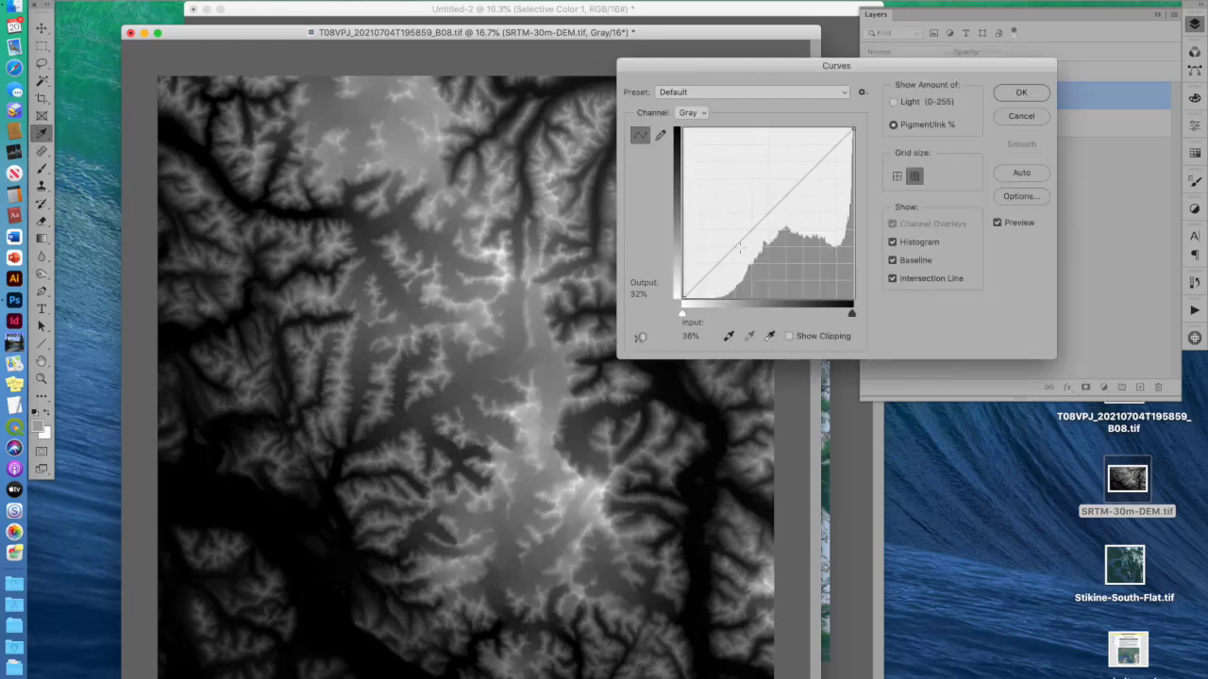
pyautogui.moveTo(681, 300); pyautogui.dragTo(829, 317)
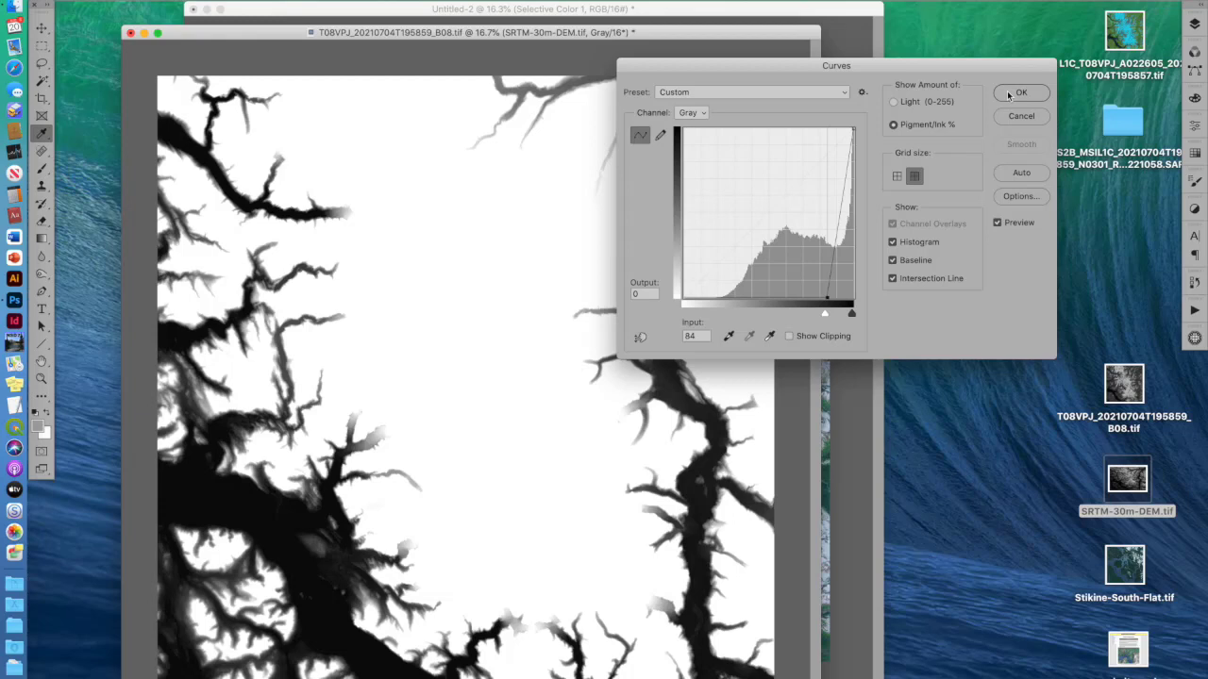
pyautogui.click(1008, 93)
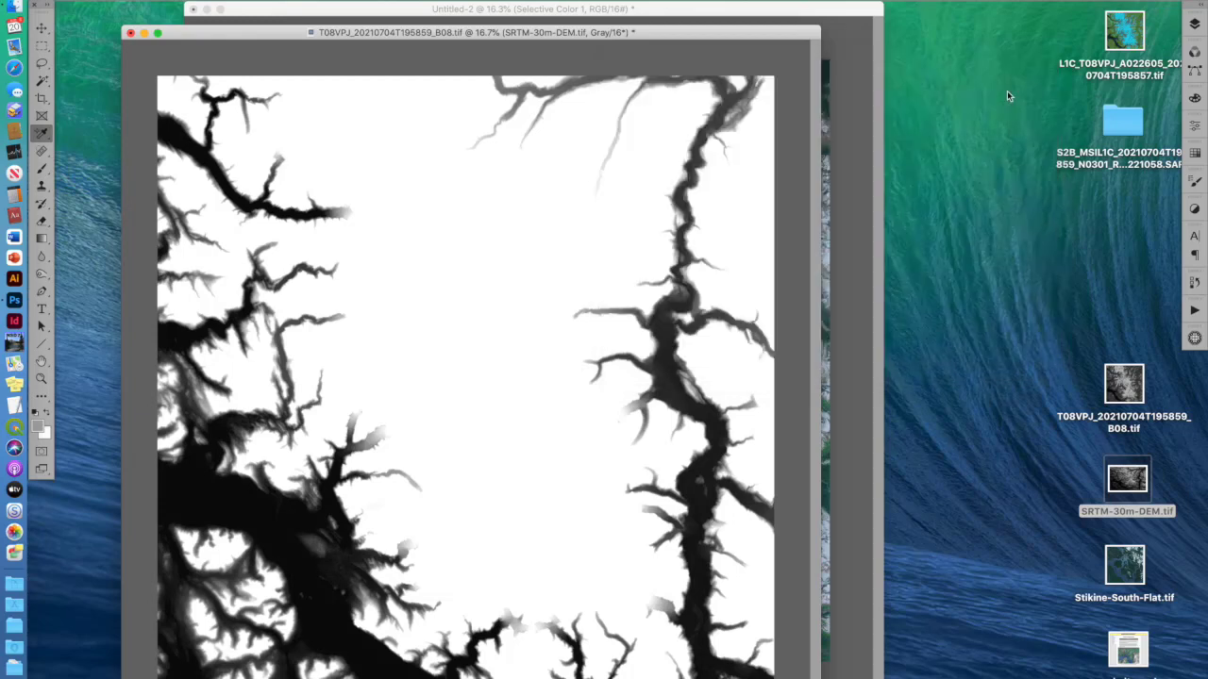
pyautogui.click(1194, 23)
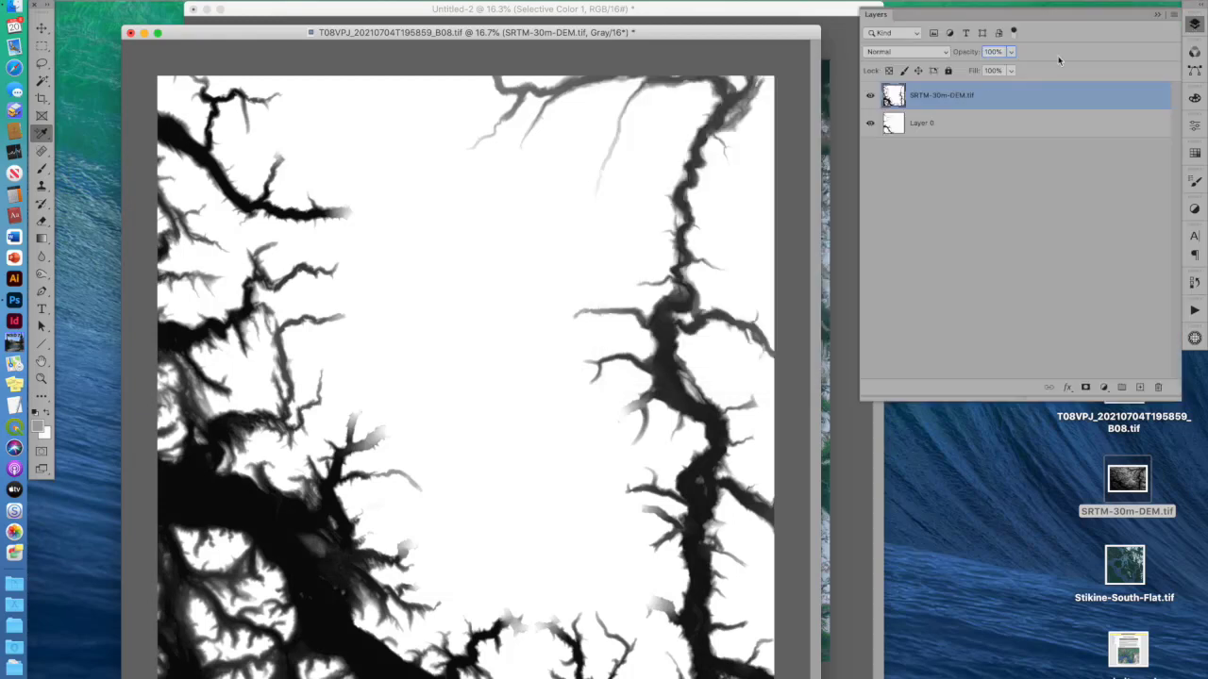
# Set the SRTM-30m-DEM layer's blend mode to Screen and toggle its visibility to compare.
pyautogui.click(893, 52)
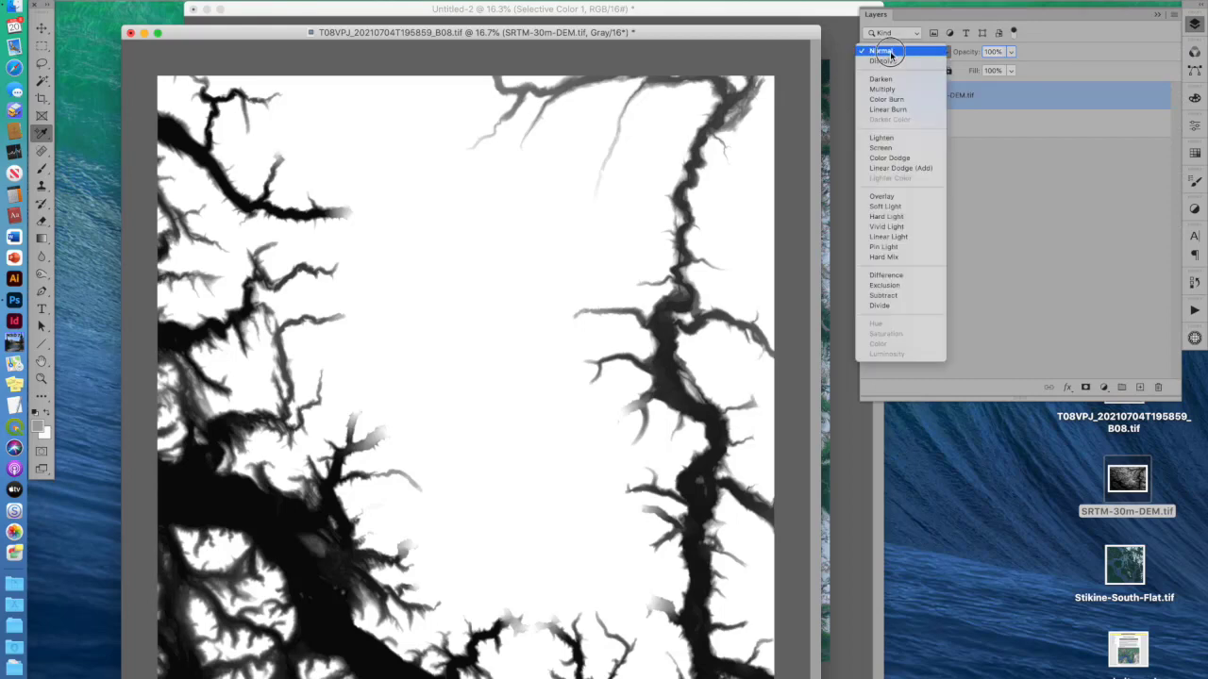
pyautogui.click(897, 151)
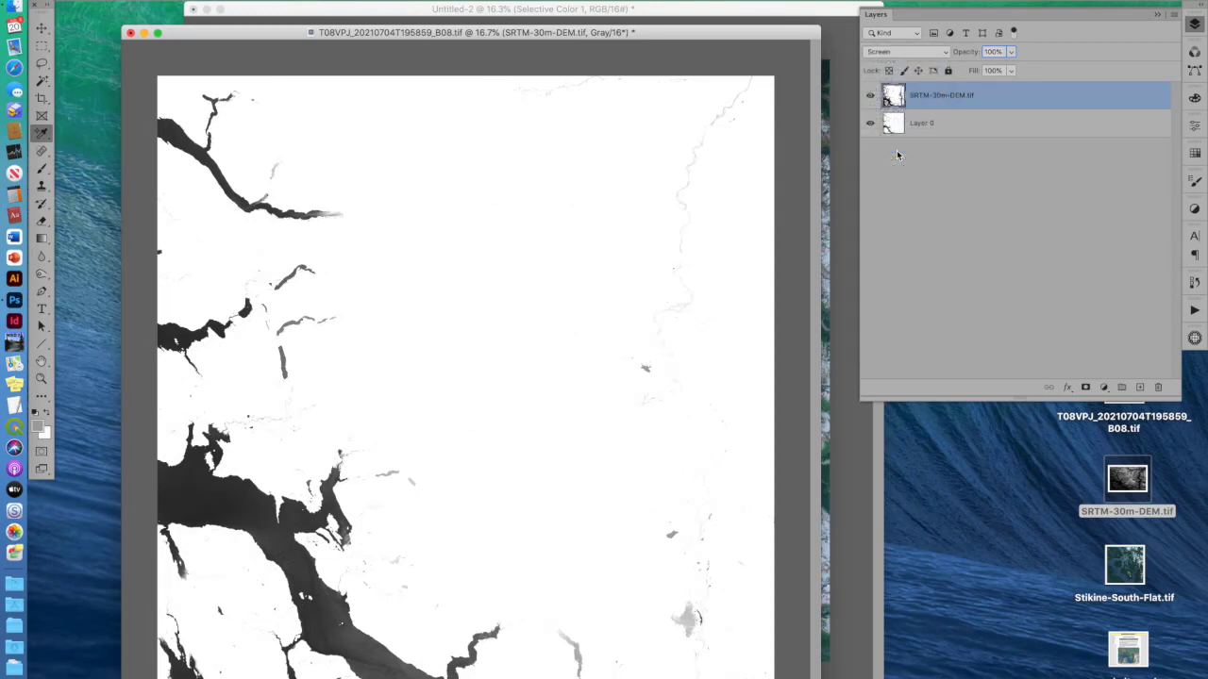
pyautogui.click(869, 98)
pyautogui.click(869, 98)
pyautogui.click(870, 98)
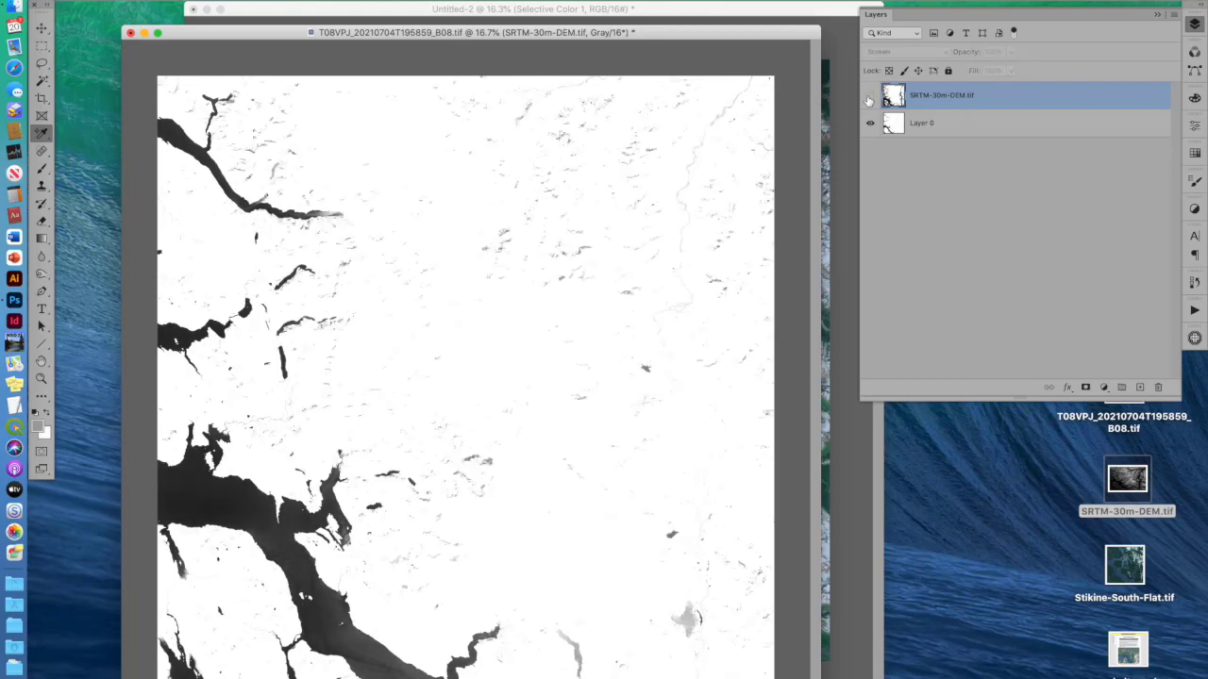
pyautogui.click(870, 98)
pyautogui.click(869, 98)
pyautogui.click(869, 98)
pyautogui.click(869, 98)
pyautogui.click(869, 98)
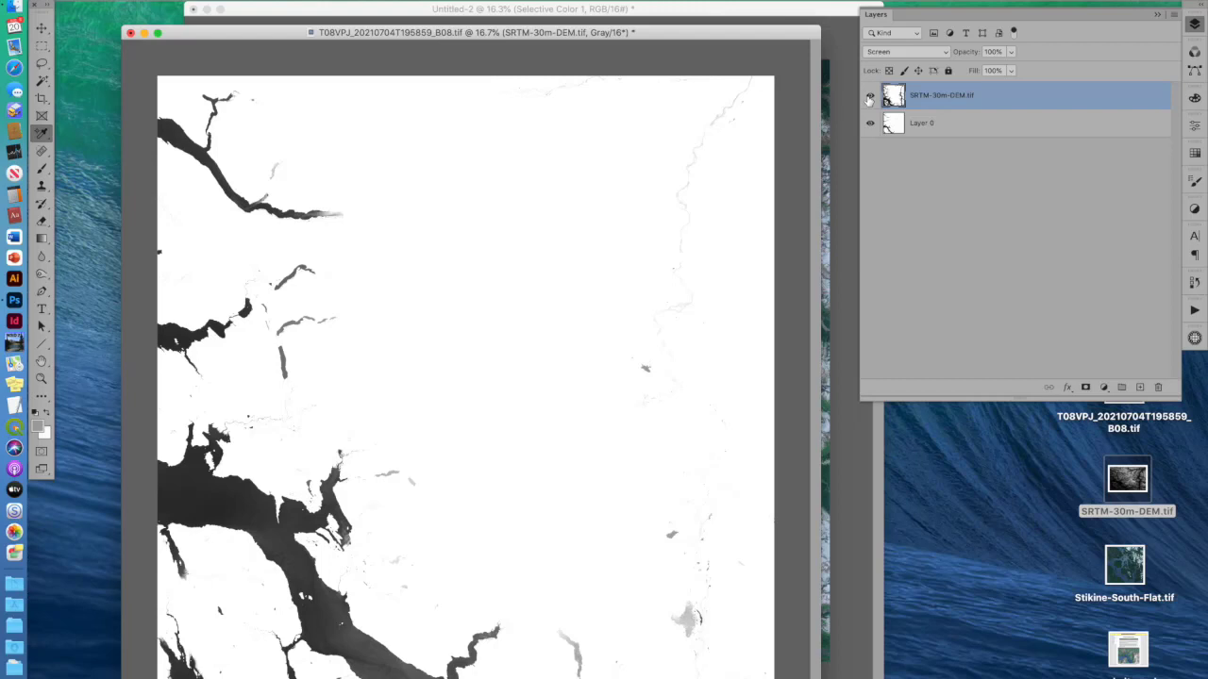
# Flatten to one Background layer and apply Curves mapping input 90 to output 100.
pyautogui.click(1174, 16)
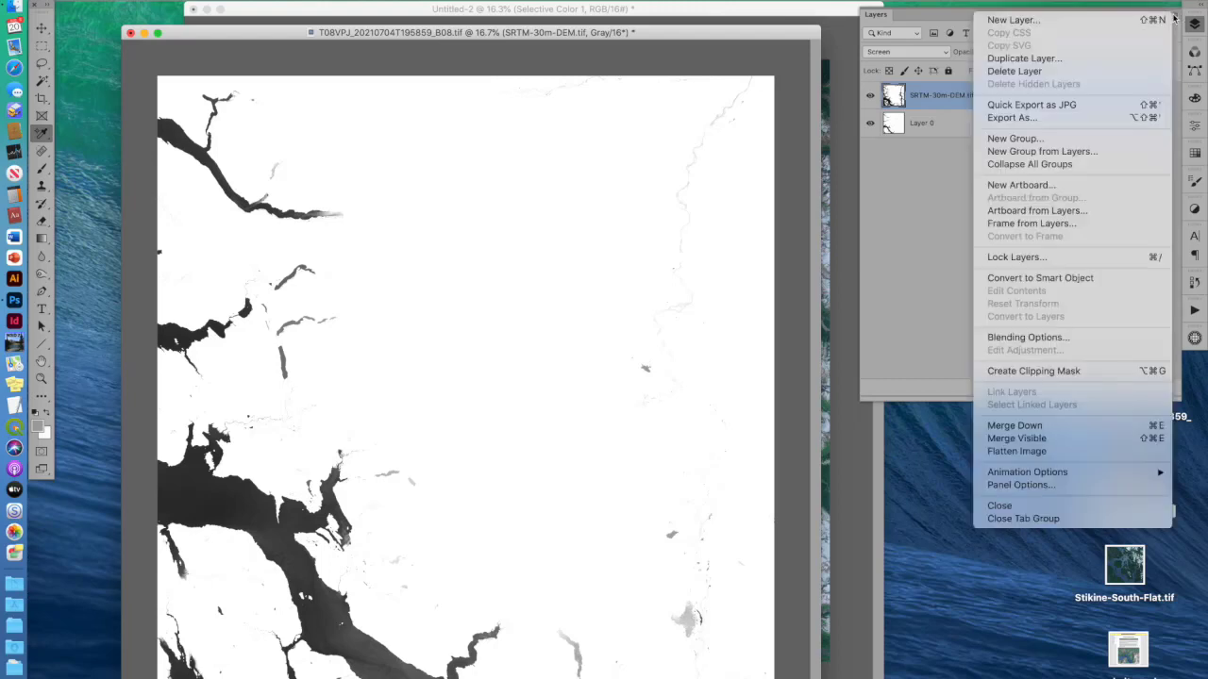
pyautogui.click(1047, 453)
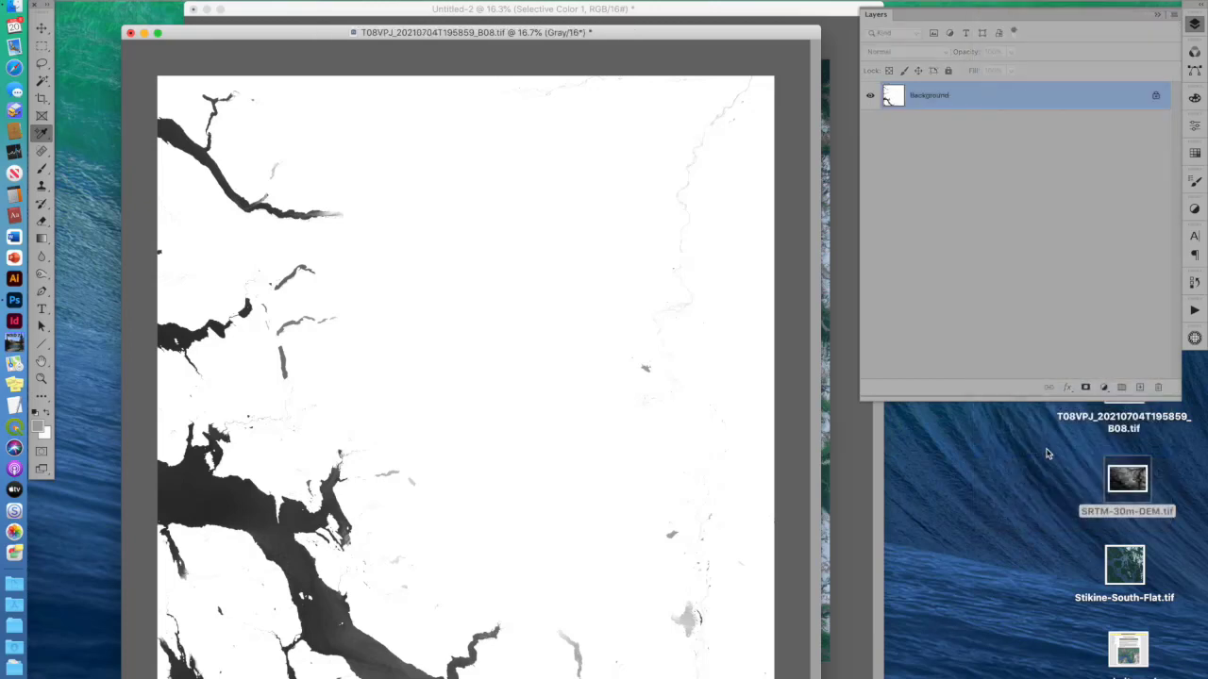
pyautogui.press('super+m')
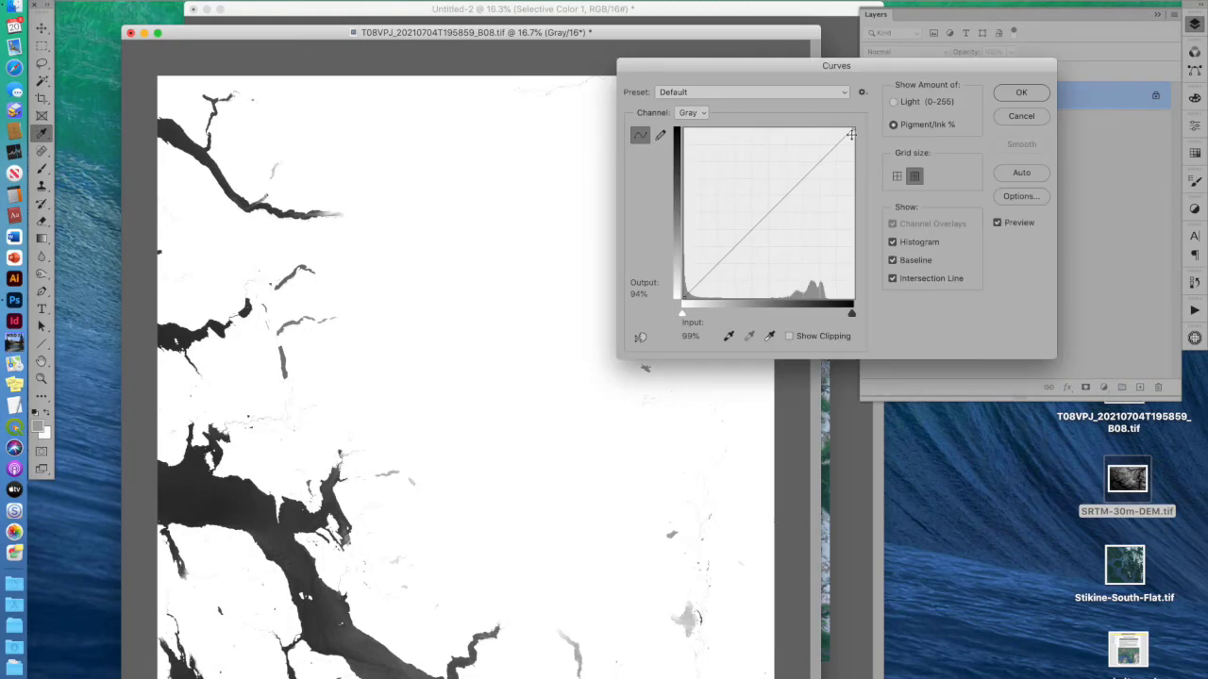
pyautogui.moveTo(851, 130); pyautogui.dragTo(835, 129)
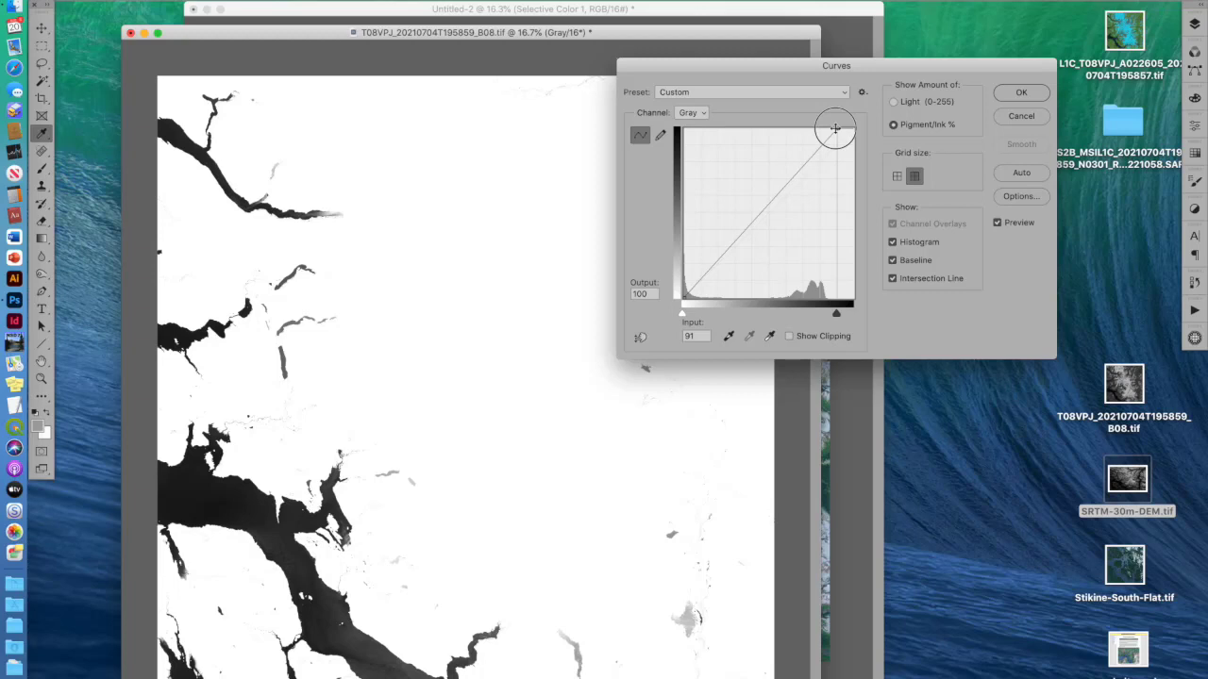
pyautogui.click(1016, 92)
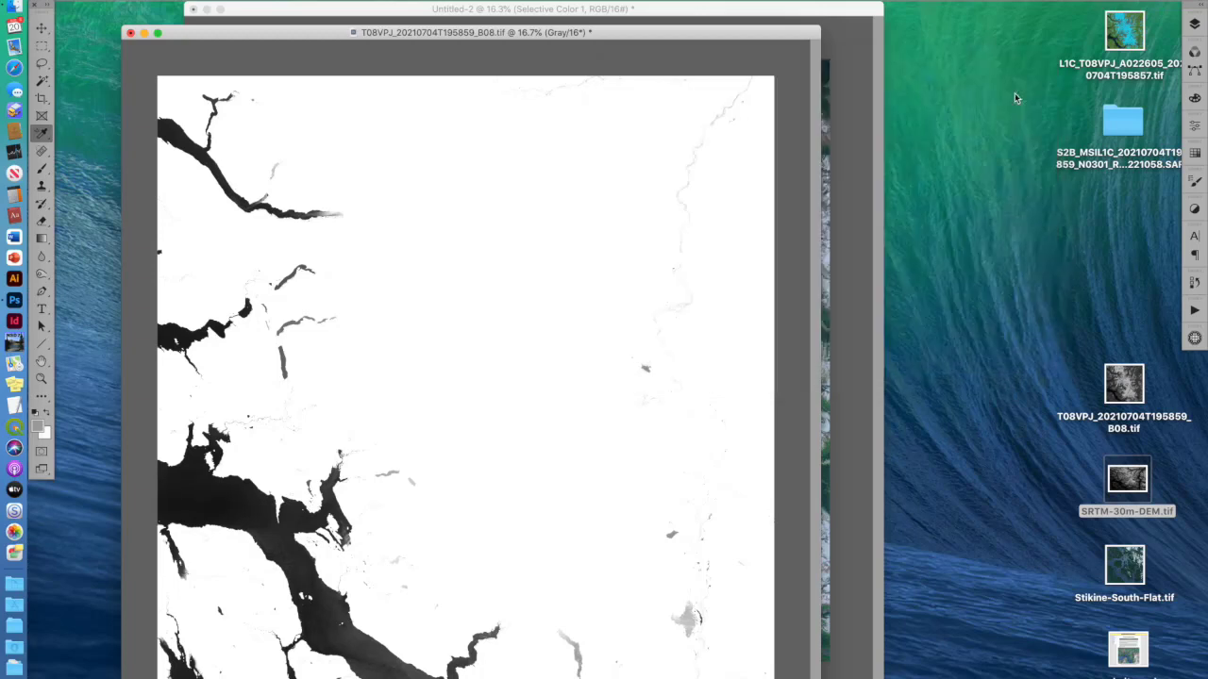
# Bring the Untitled-2 mosaic window forward, shift it slightly right, and show its layers.
pyautogui.click(288, 13)
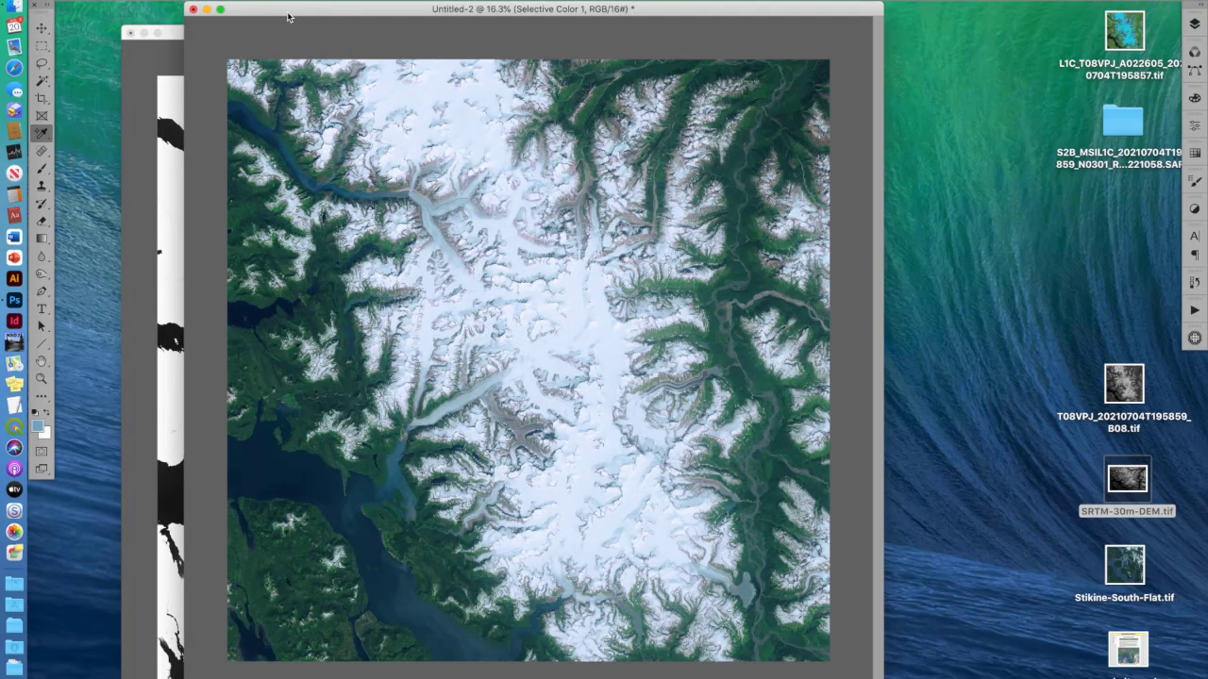
pyautogui.moveTo(280, 9); pyautogui.dragTo(308, 15)
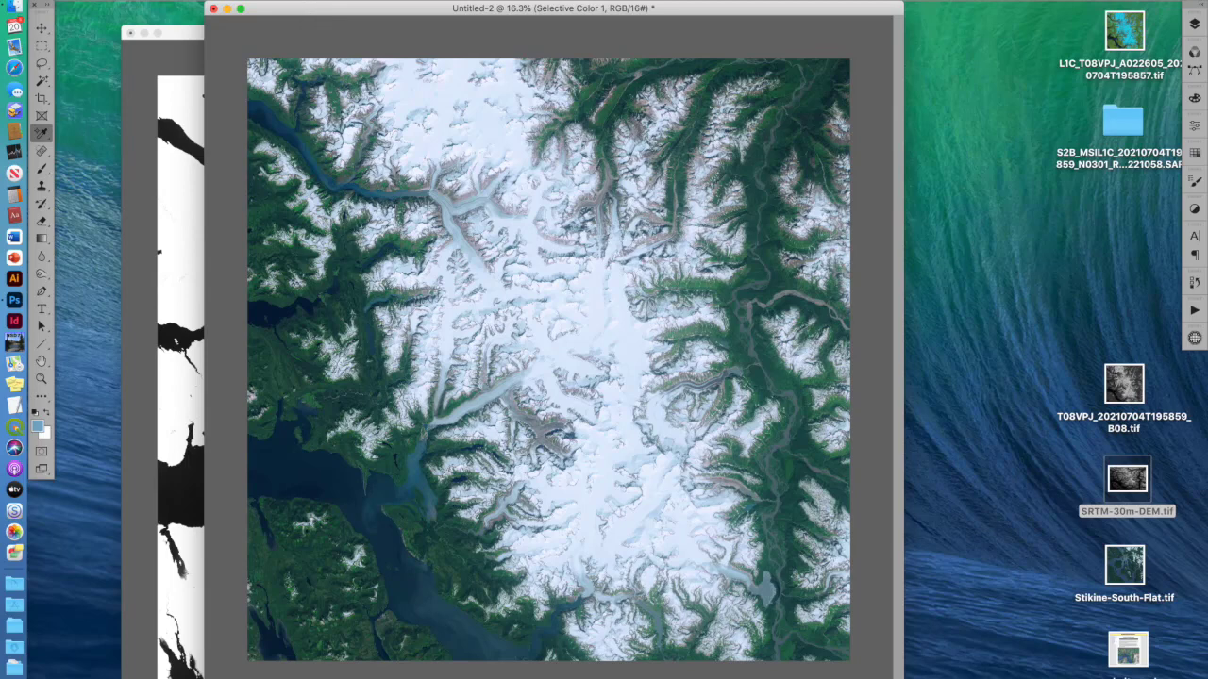
pyautogui.click(1191, 30)
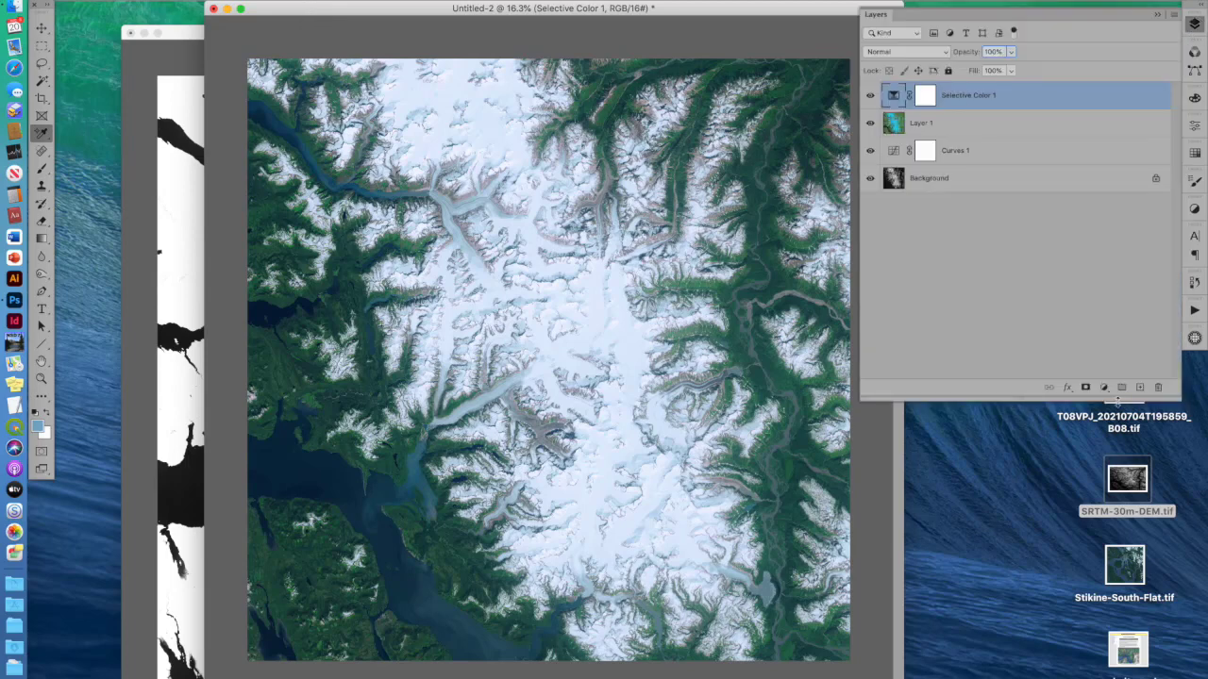
# Add an empty Layer 2 with a white layer mask, undoing a stray group, and target its pixels.
pyautogui.click(1122, 388)
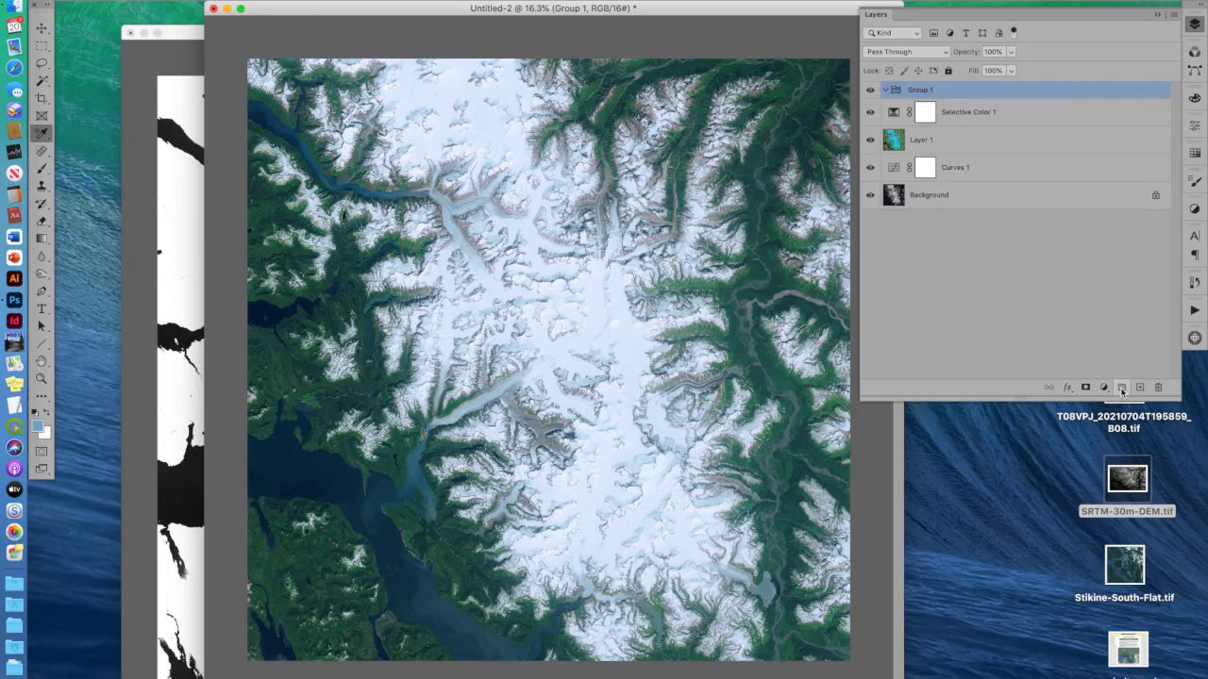
pyautogui.press('super+z')
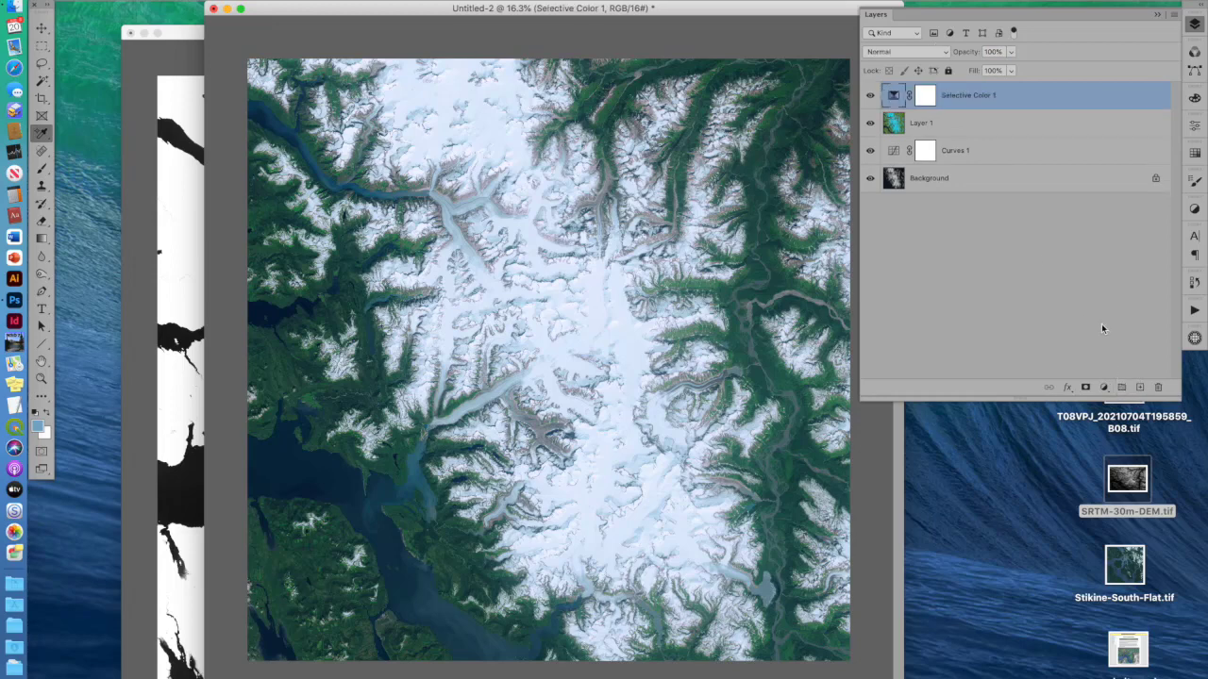
pyautogui.click(1139, 388)
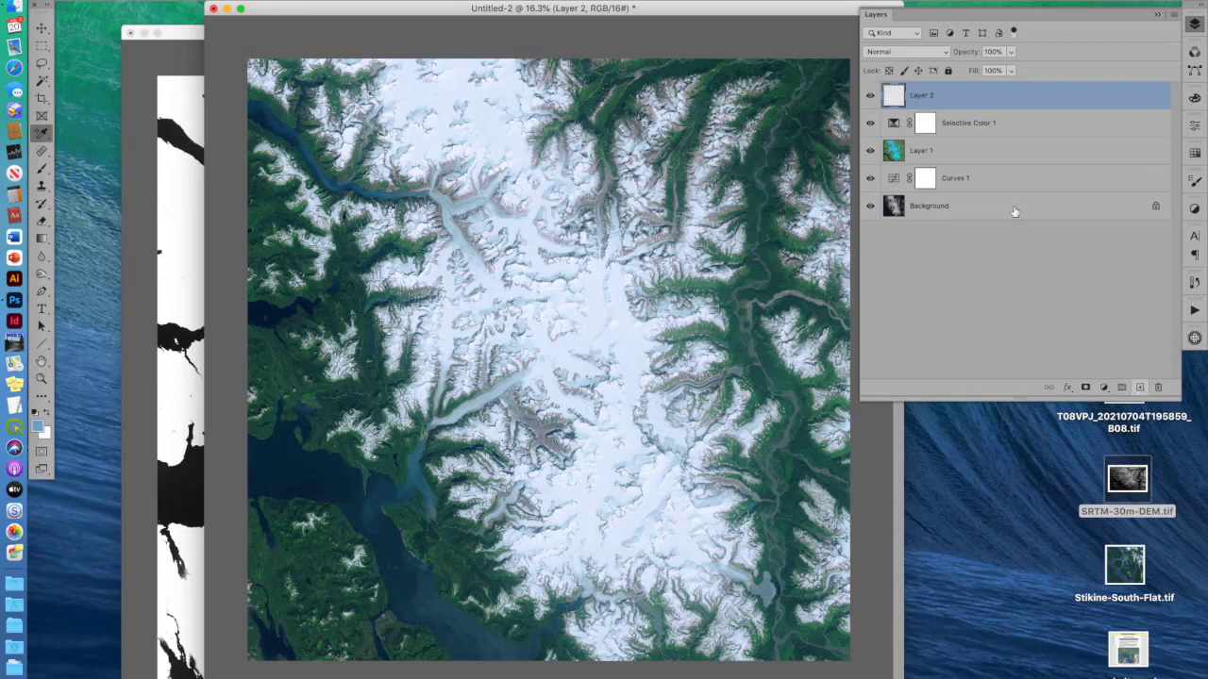
pyautogui.click(1085, 388)
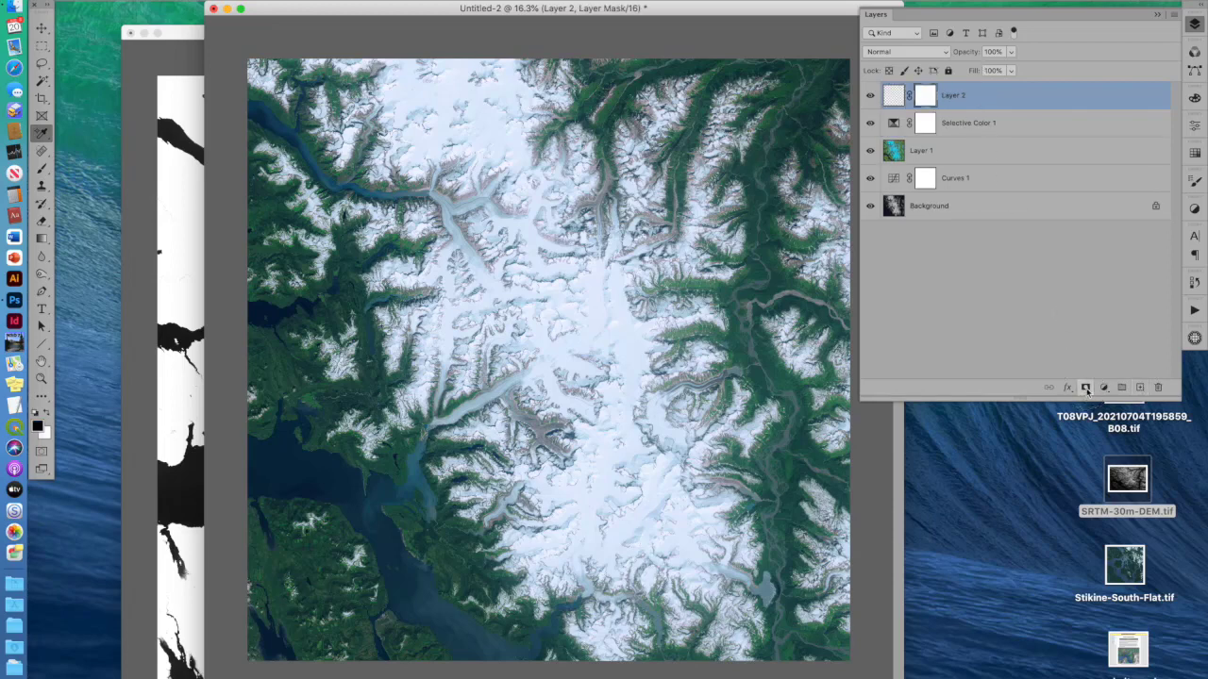
pyautogui.click(891, 96)
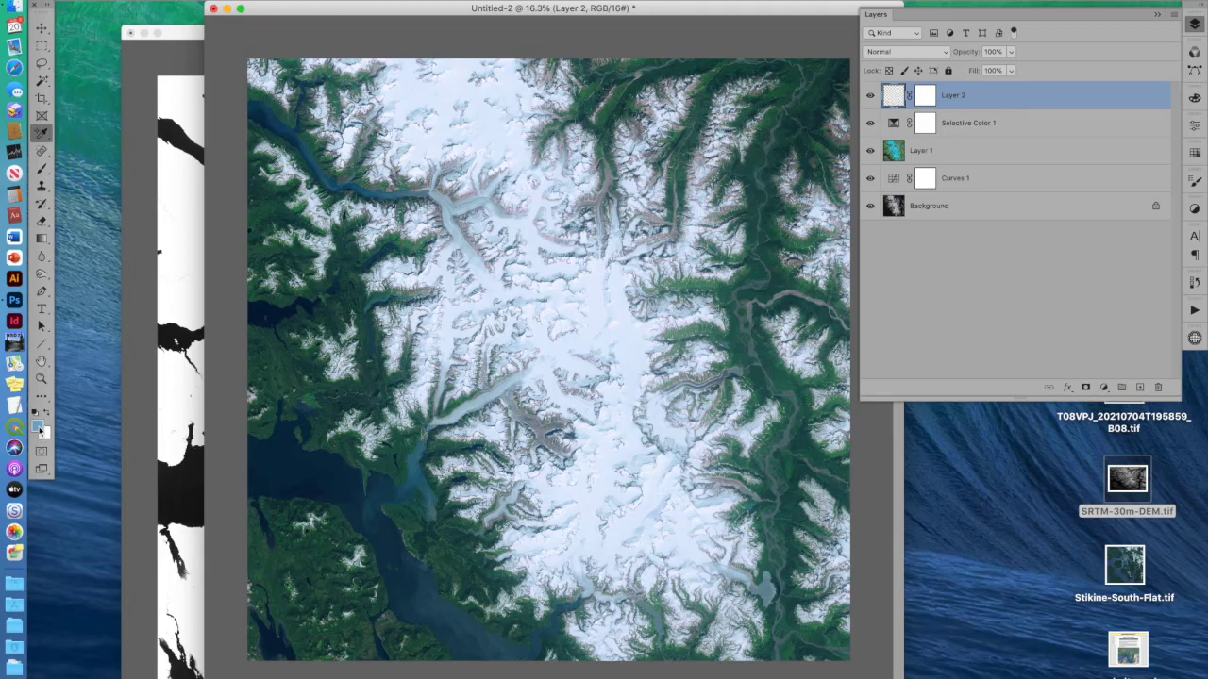
# Set the foreground colour with CMYK sliders to a light blue with 60% cyan.
pyautogui.click(40, 430)
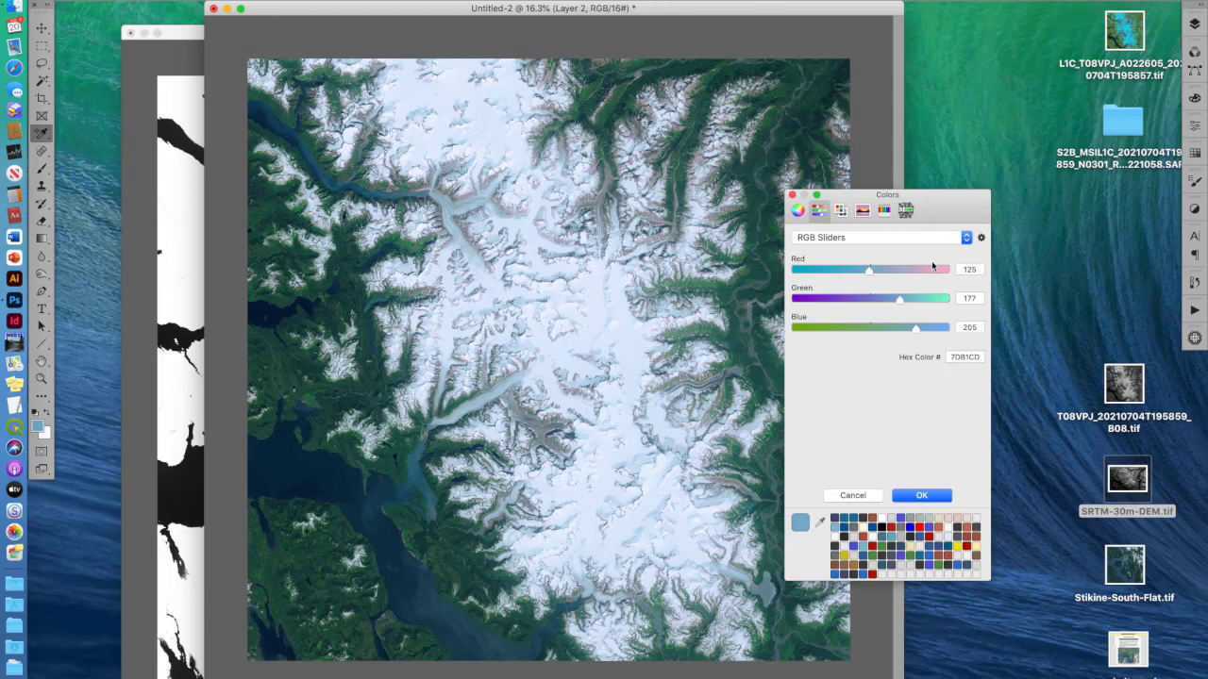
pyautogui.click(877, 239)
pyautogui.click(882, 250)
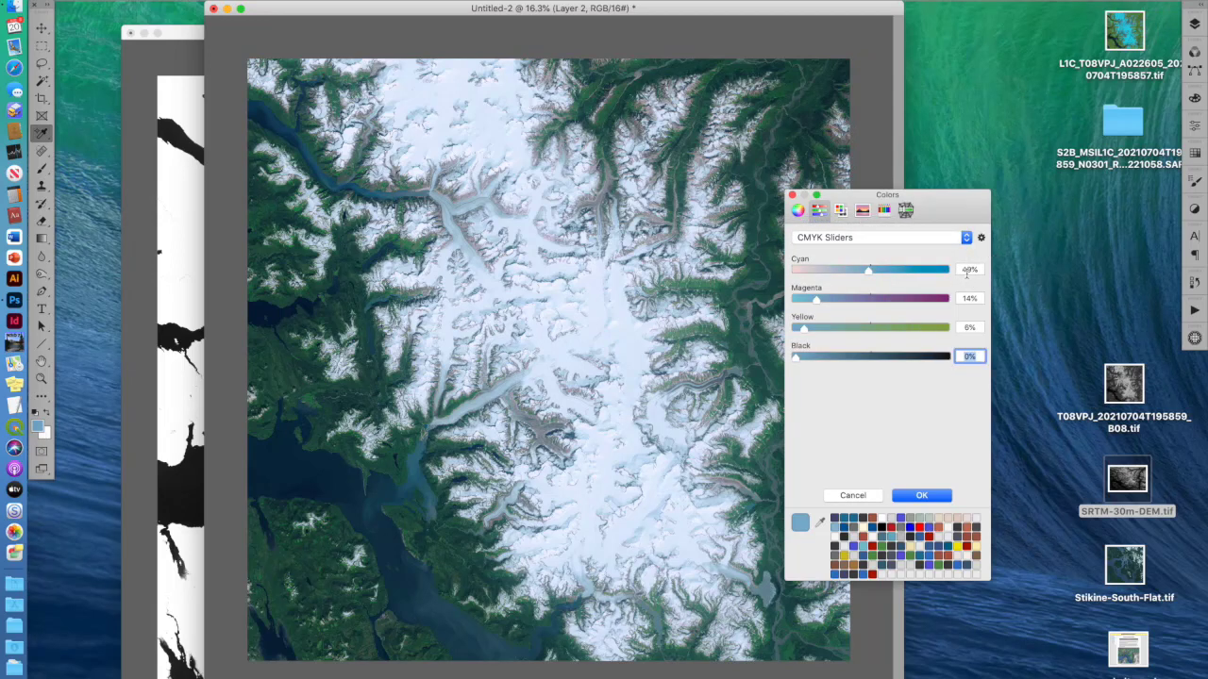
pyautogui.click(967, 271)
pyautogui.click(871, 270)
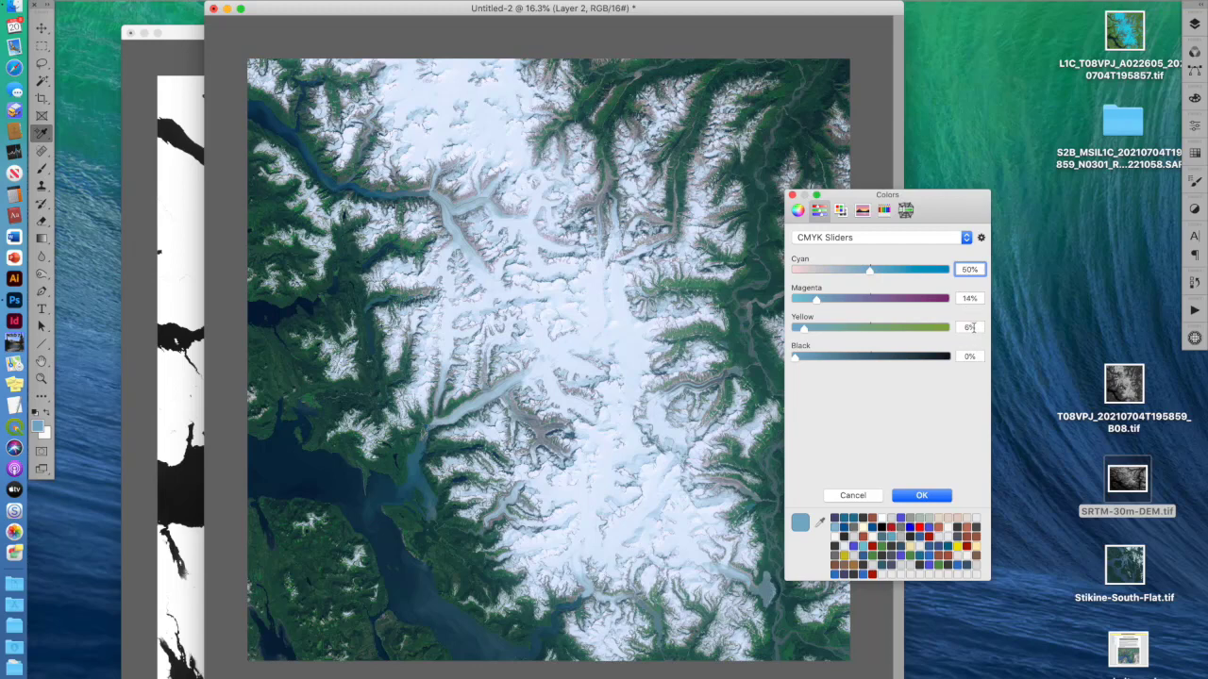
pyautogui.click(924, 496)
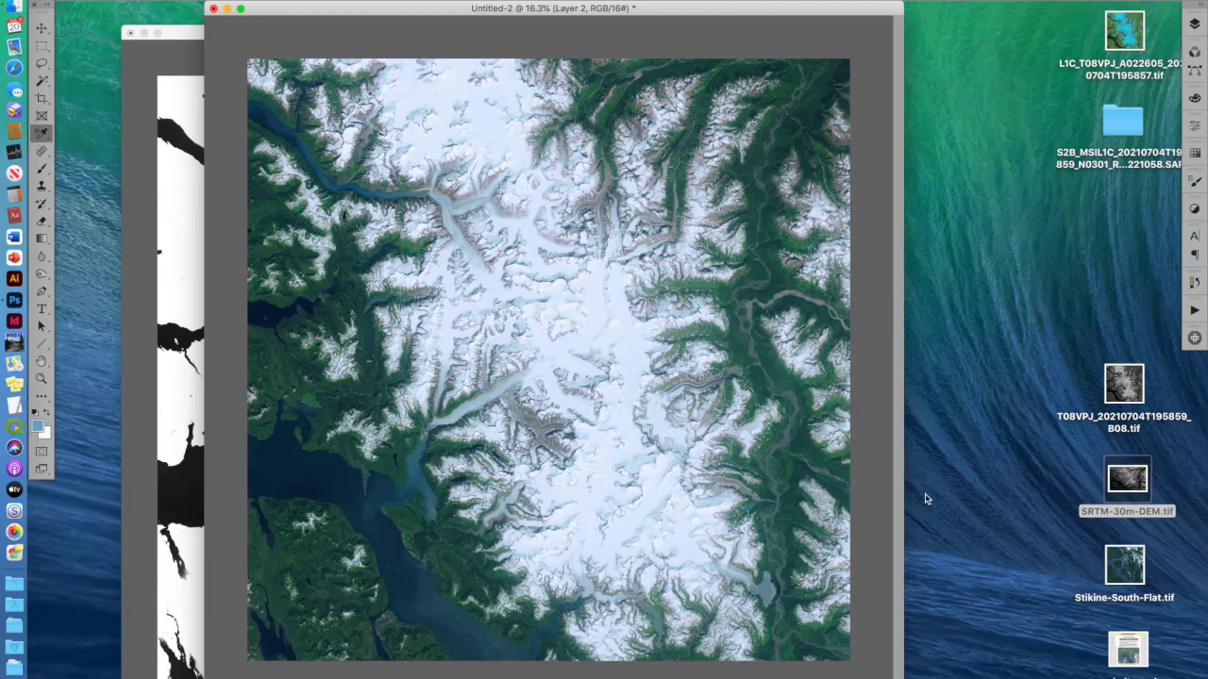
# Fill Layer 2 with the light blue foreground colour and target its mask.
pyautogui.hotkey('alt', 'BackSpace')
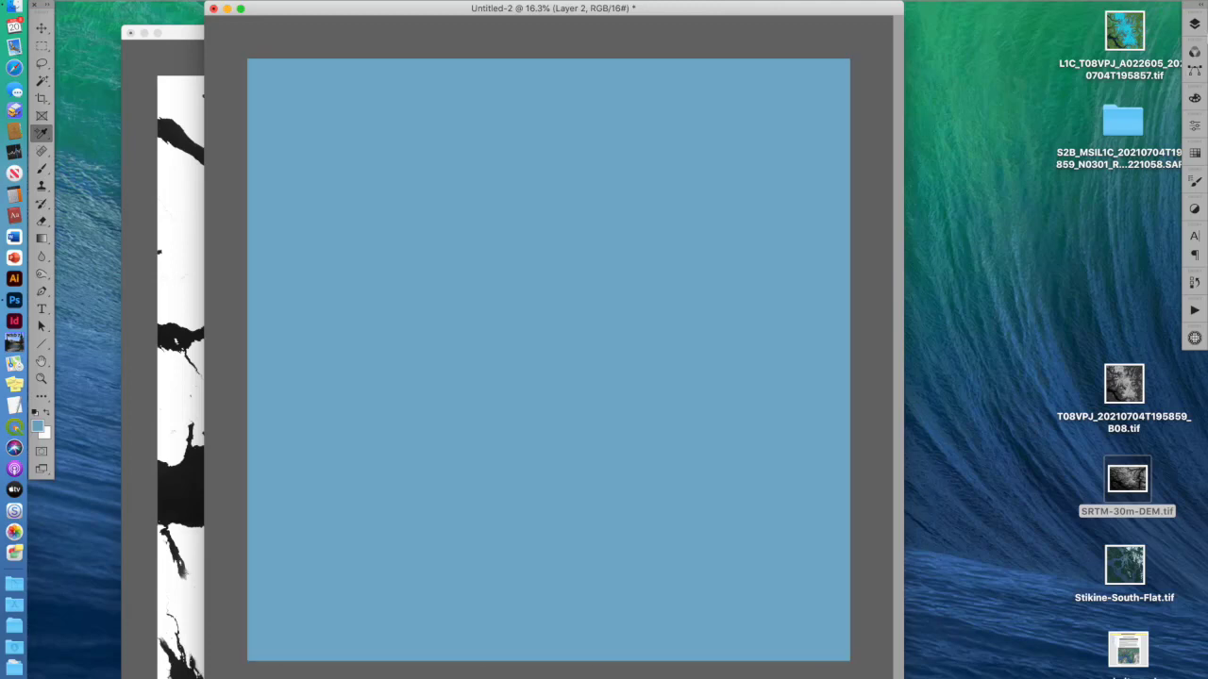
pyautogui.click(1195, 24)
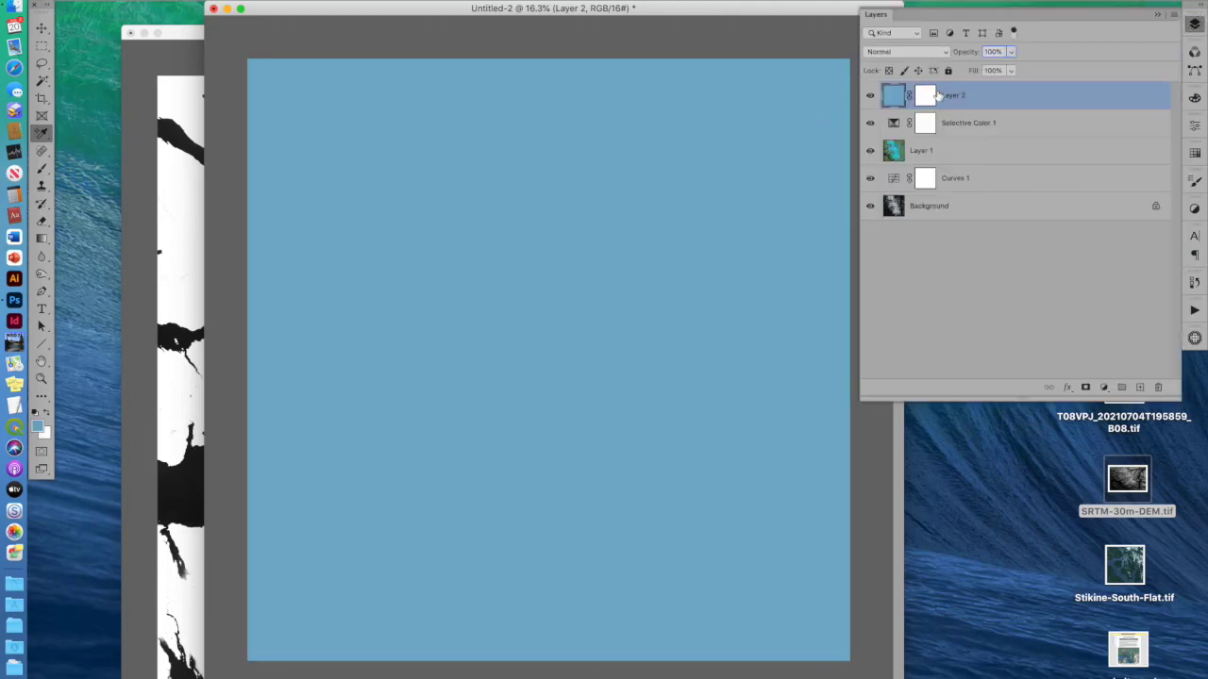
pyautogui.click(917, 100)
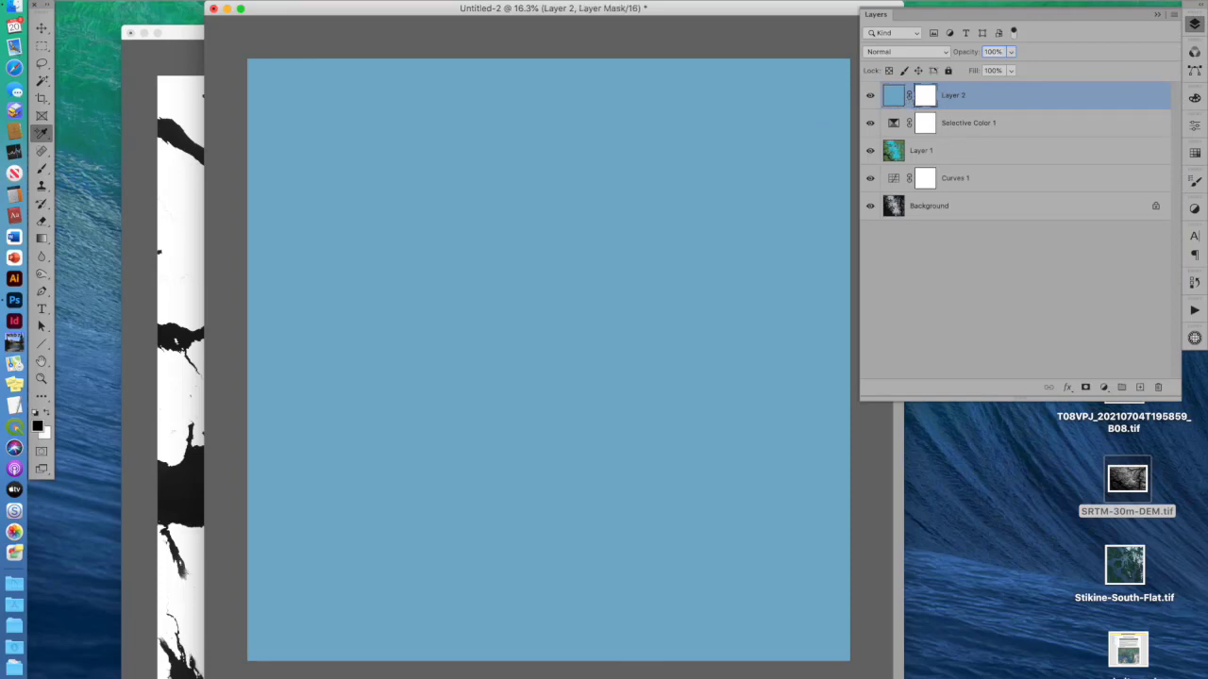
# Select all of the B08 band image, then close it without saving.
pyautogui.click(195, 55)
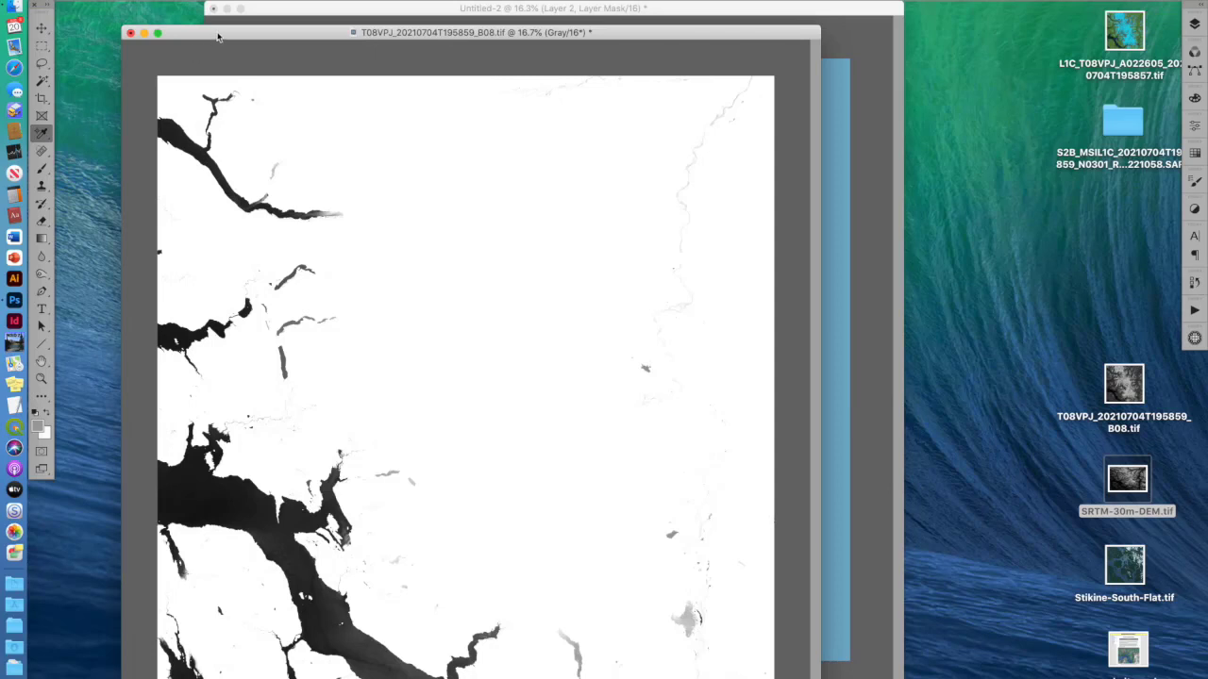
pyautogui.press('super+a')
pyautogui.click(131, 33)
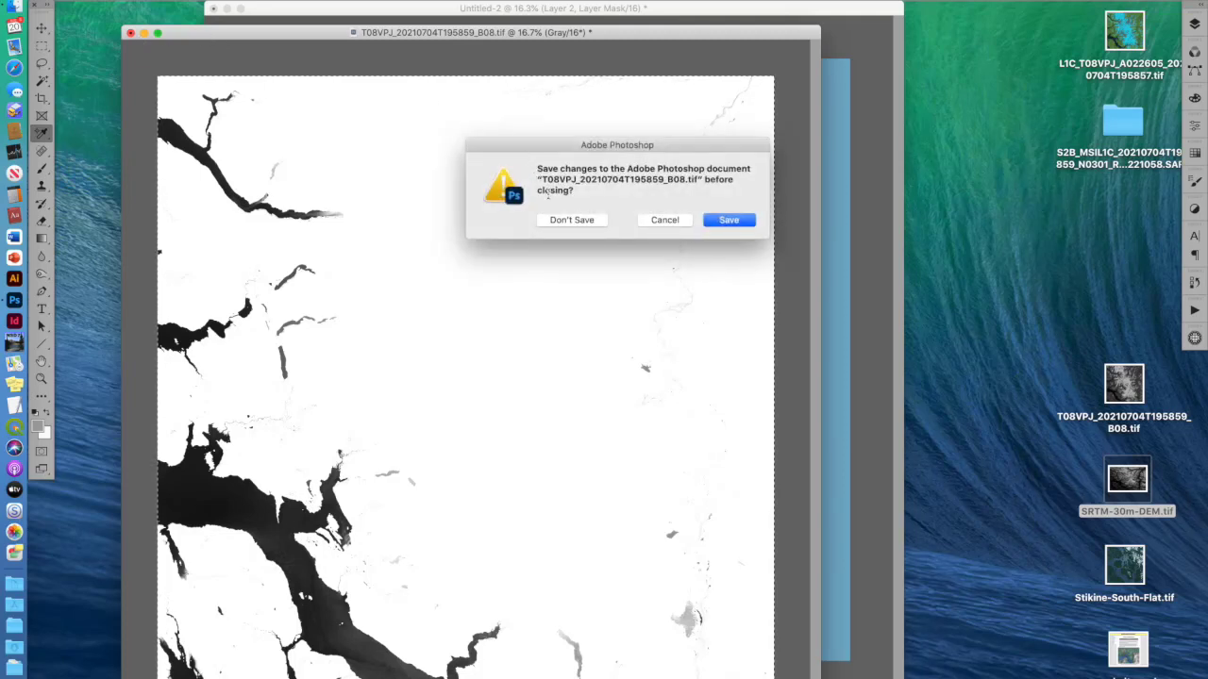
pyautogui.click(562, 220)
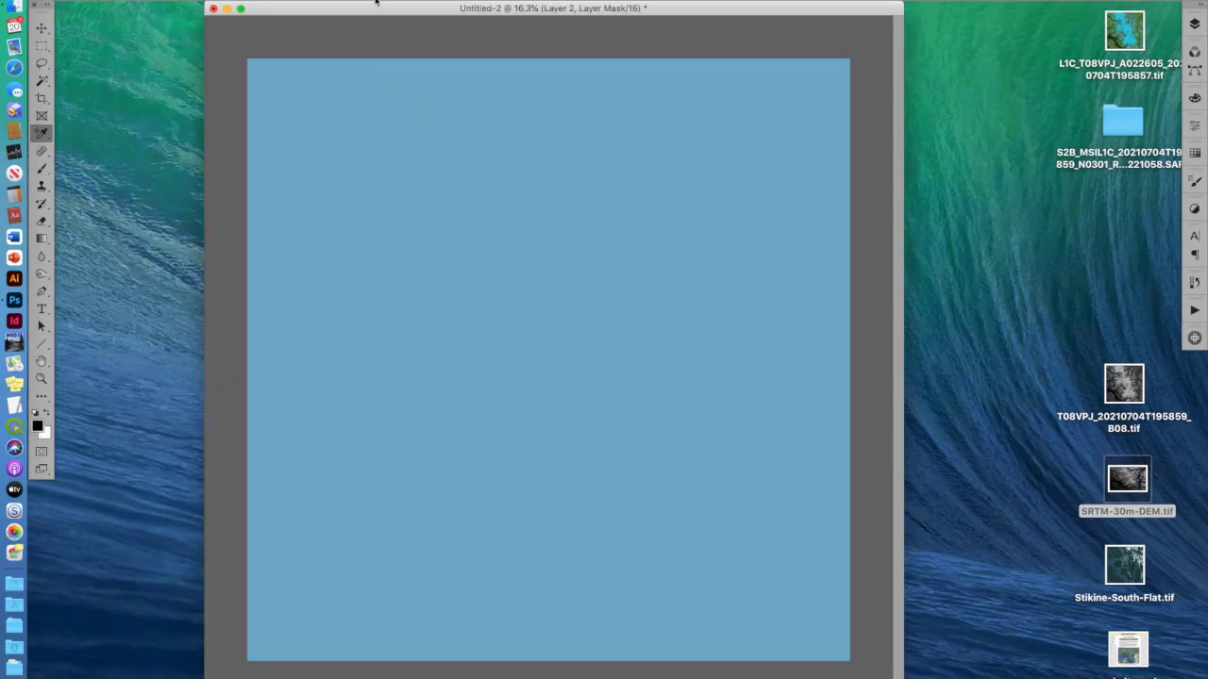
# Paste the B08 image into Layer 2's mask and invert it so water shows white.
pyautogui.click(1195, 25)
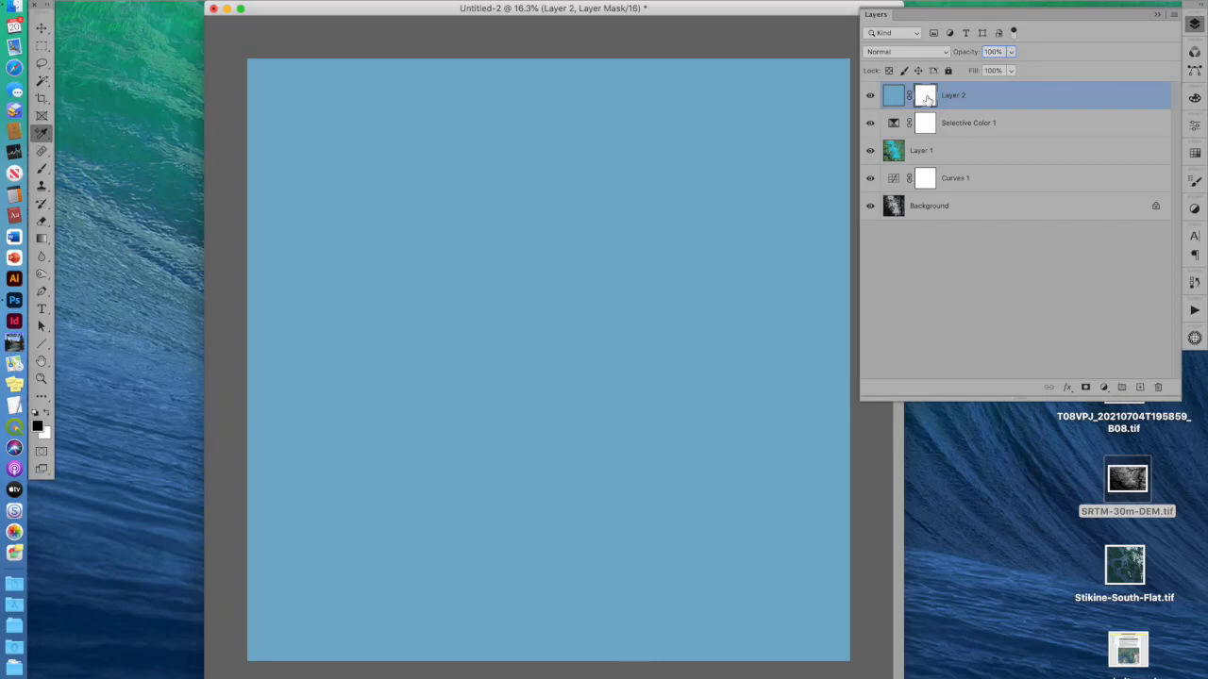
pyautogui.keyDown('alt'); pyautogui.click(927, 99); pyautogui.keyUp('alt')
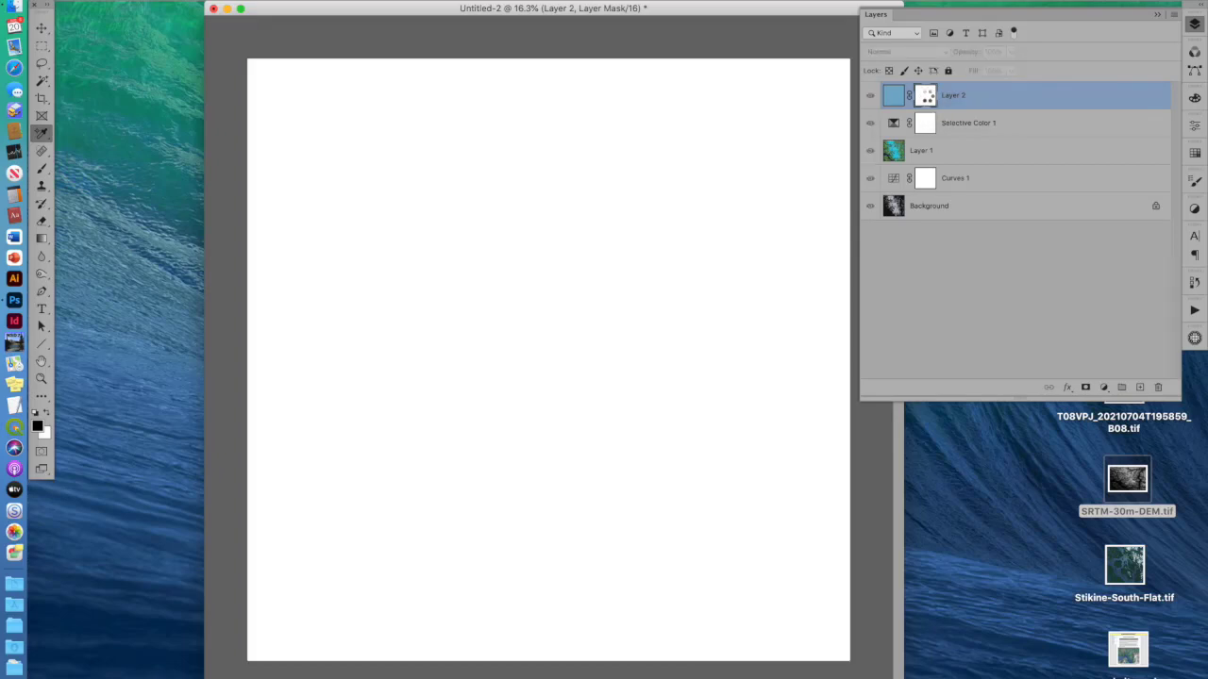
pyautogui.press('super+v')
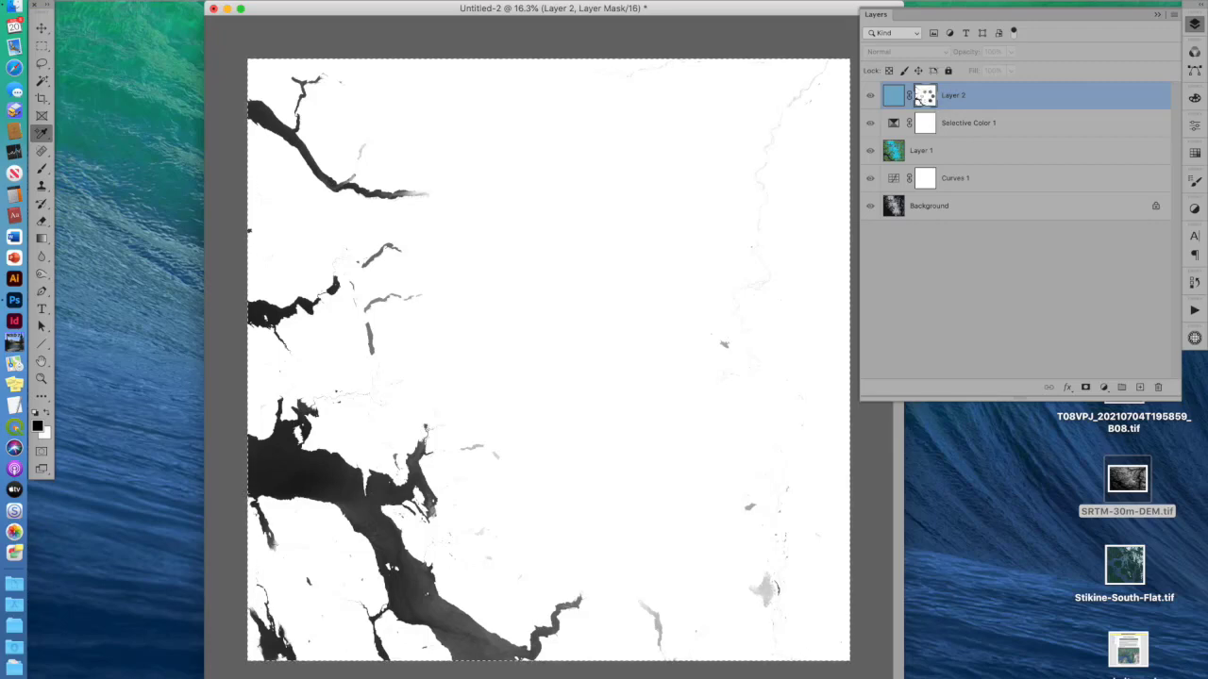
pyautogui.press('super+i')
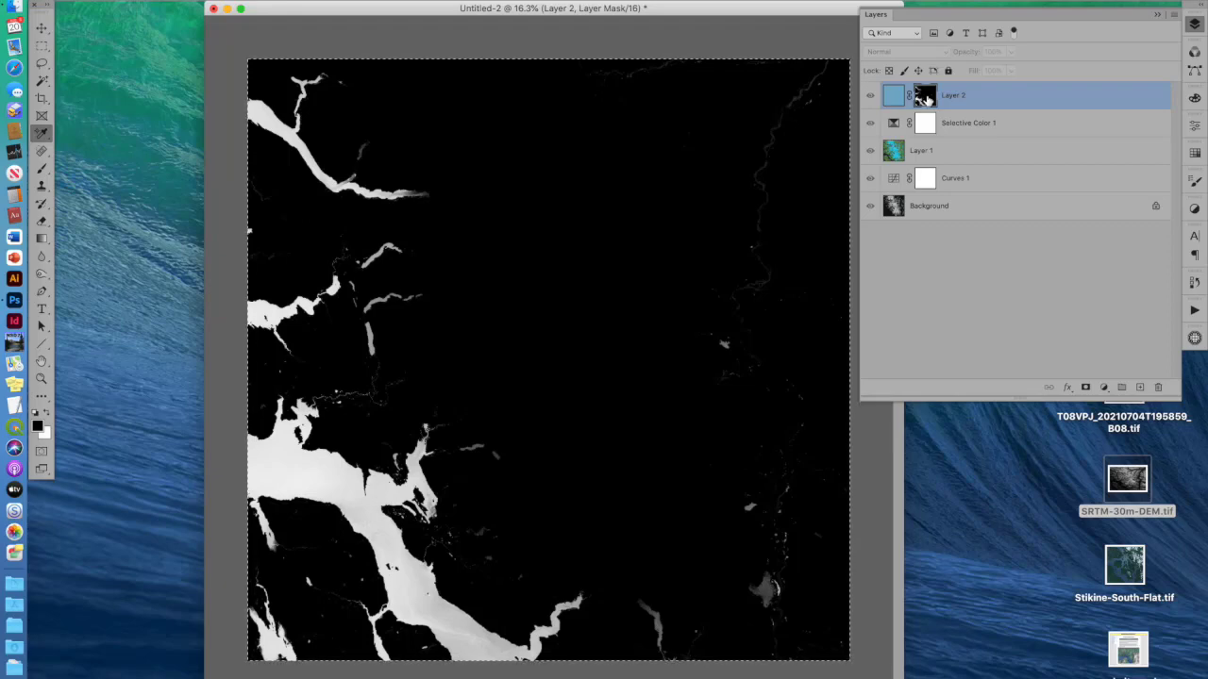
# Select Background and toggle Layer 2 on and off to compare the fjord water colour.
pyautogui.click(890, 208)
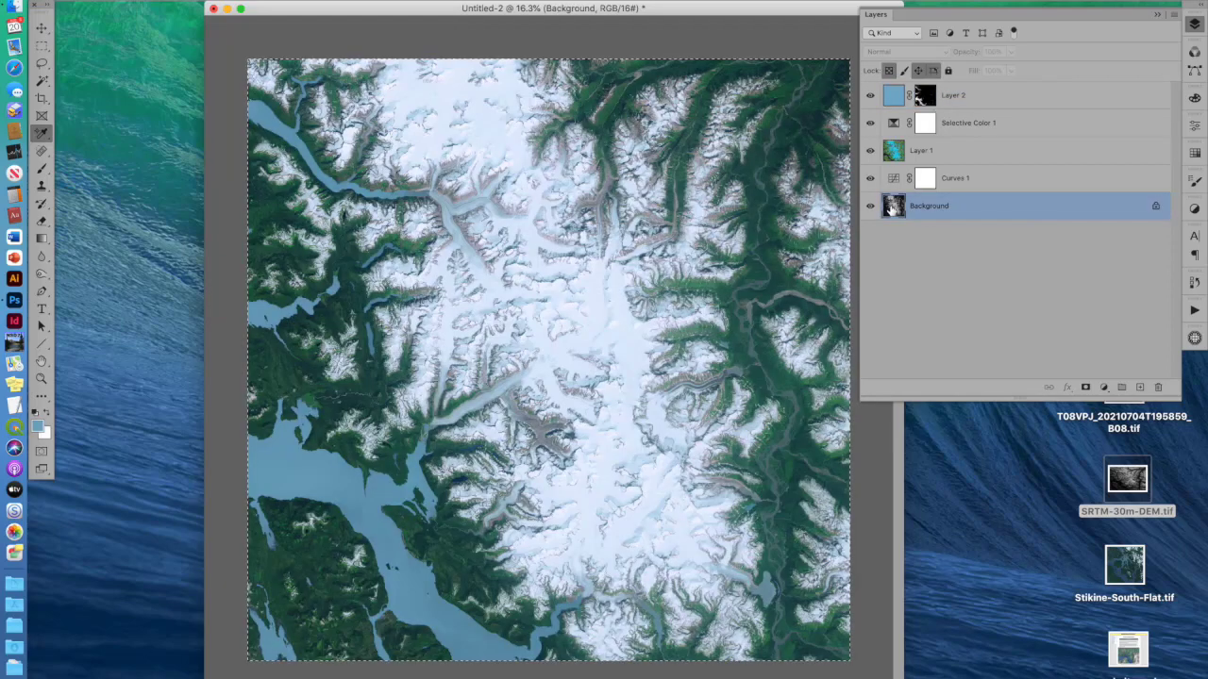
pyautogui.click(871, 97)
pyautogui.click(871, 99)
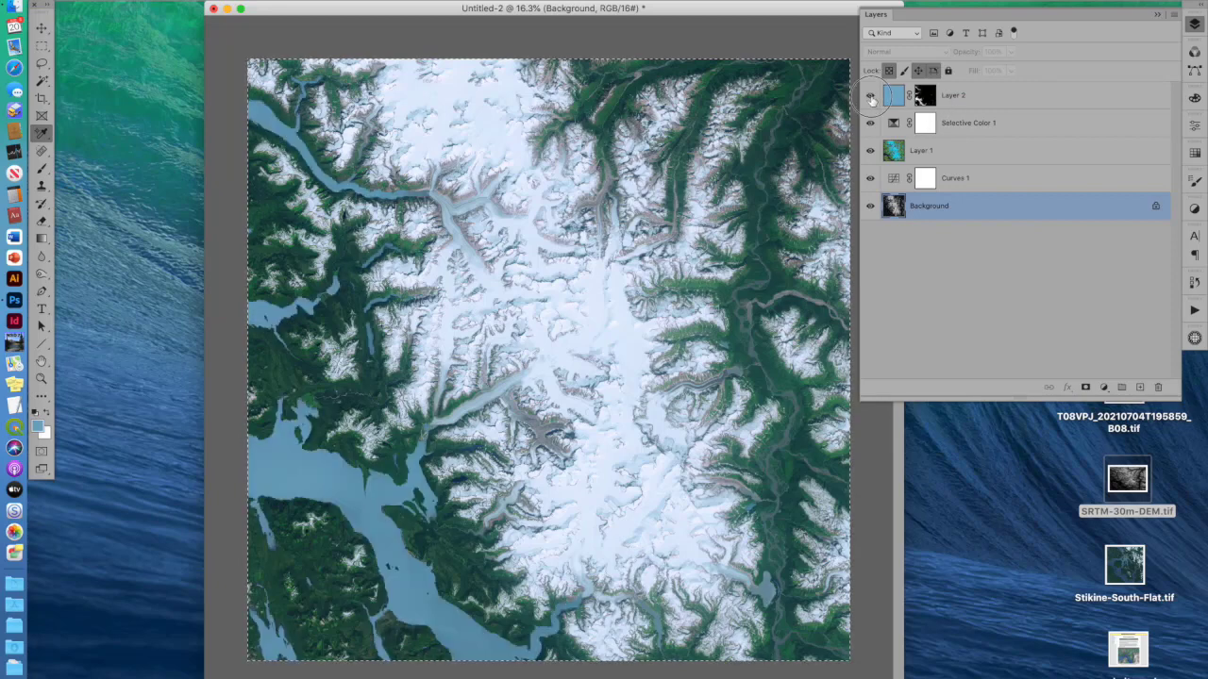
pyautogui.click(871, 98)
pyautogui.click(871, 98)
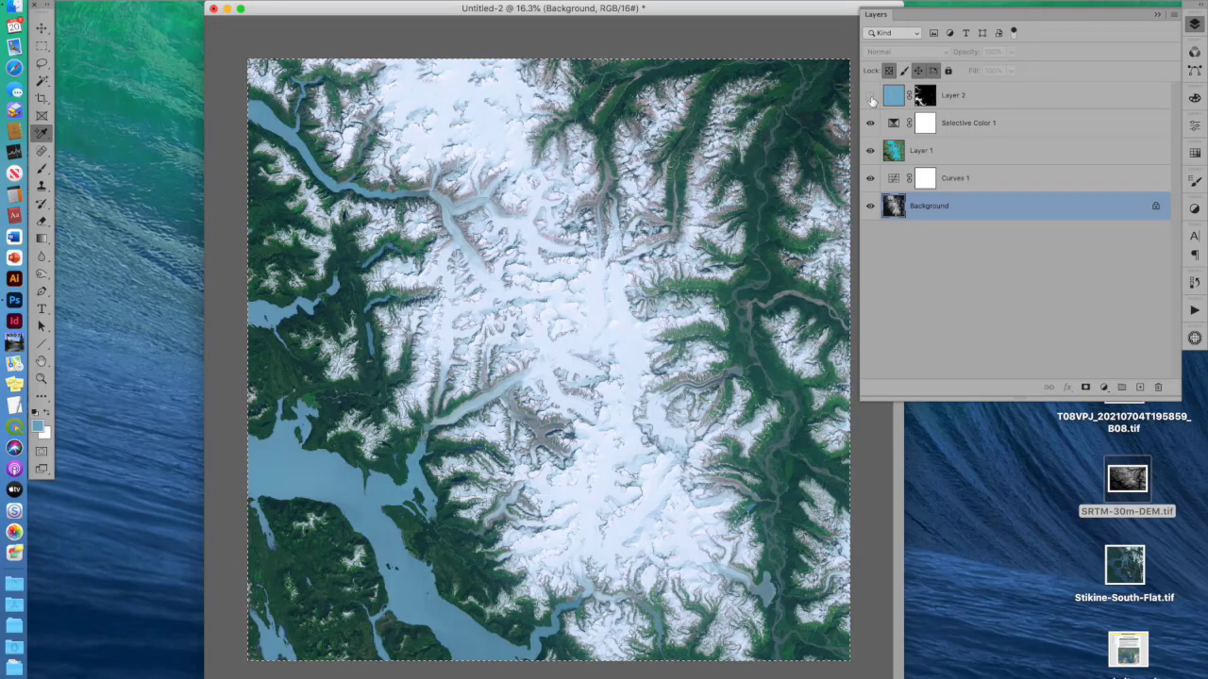
pyautogui.click(871, 98)
pyautogui.click(871, 98)
# Set Layer 2's opacity to 40% with the opacity slider.
pyautogui.click(951, 95)
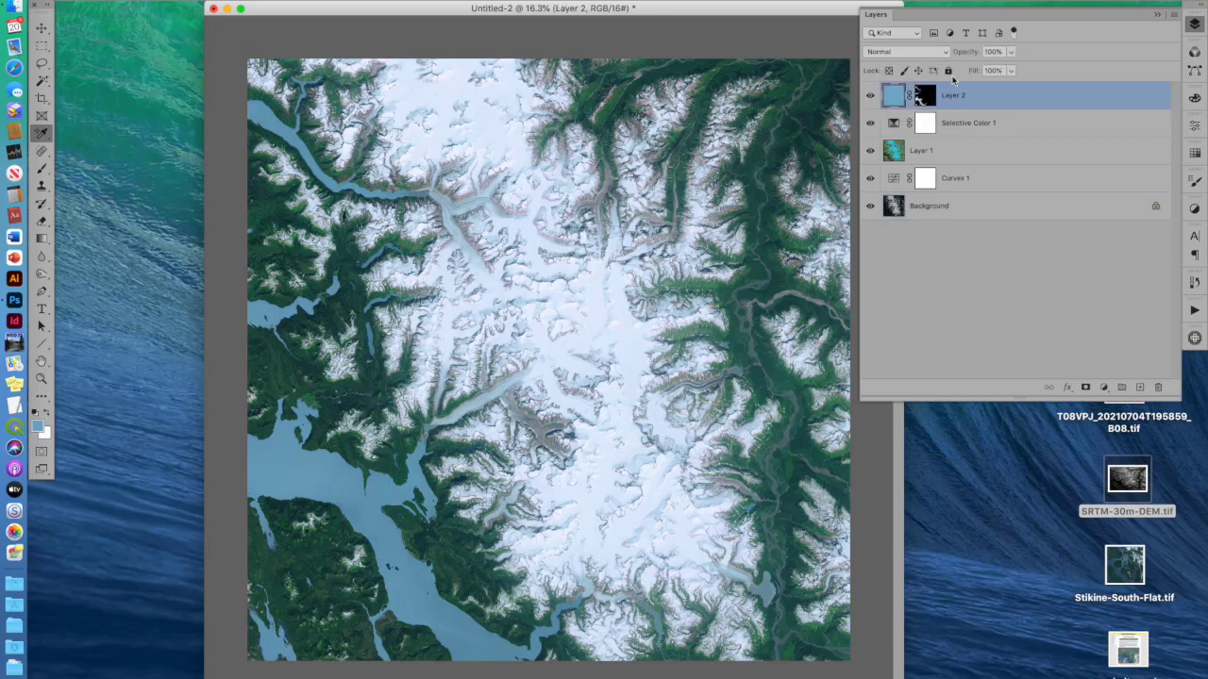
pyautogui.click(1012, 51)
pyautogui.moveTo(1014, 69); pyautogui.dragTo(987, 80)
pyautogui.click(1011, 52)
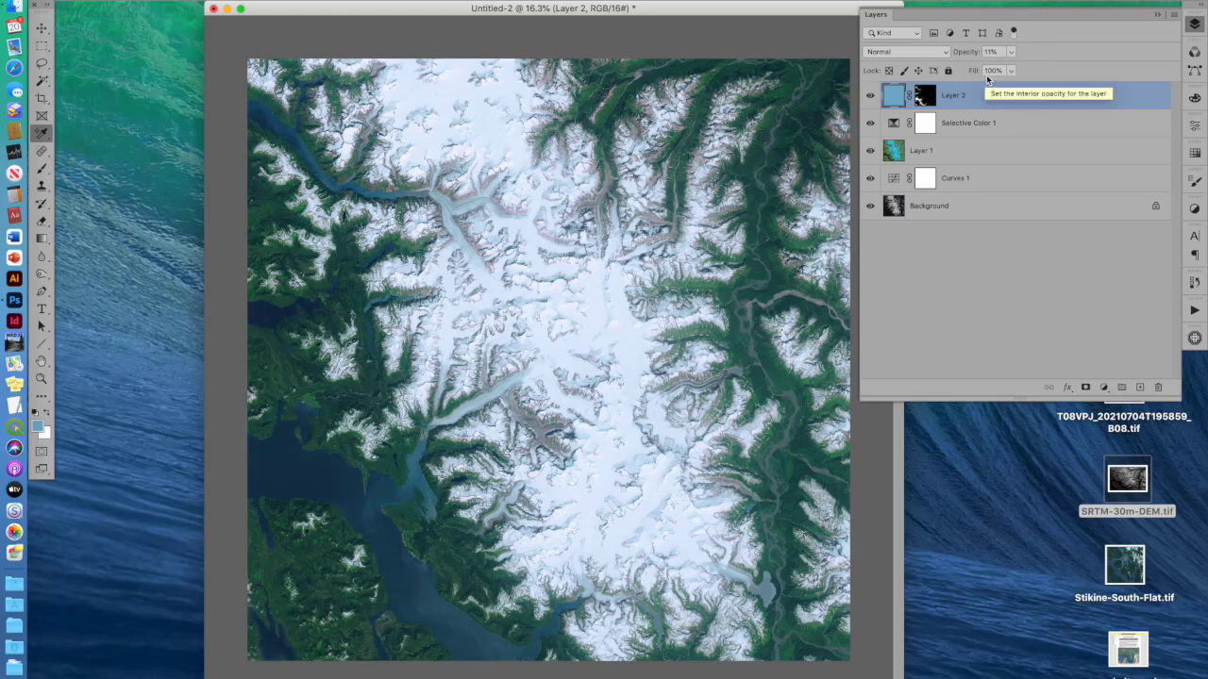
pyautogui.click(1011, 52)
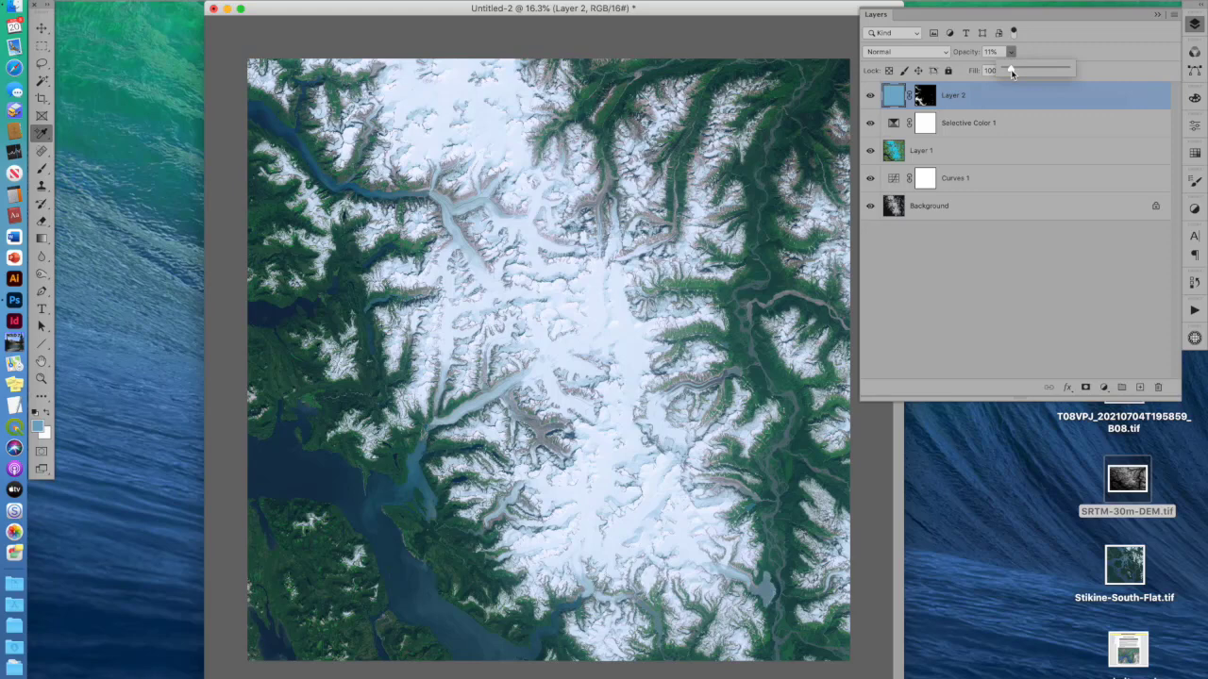
pyautogui.moveTo(1011, 71); pyautogui.dragTo(1031, 79)
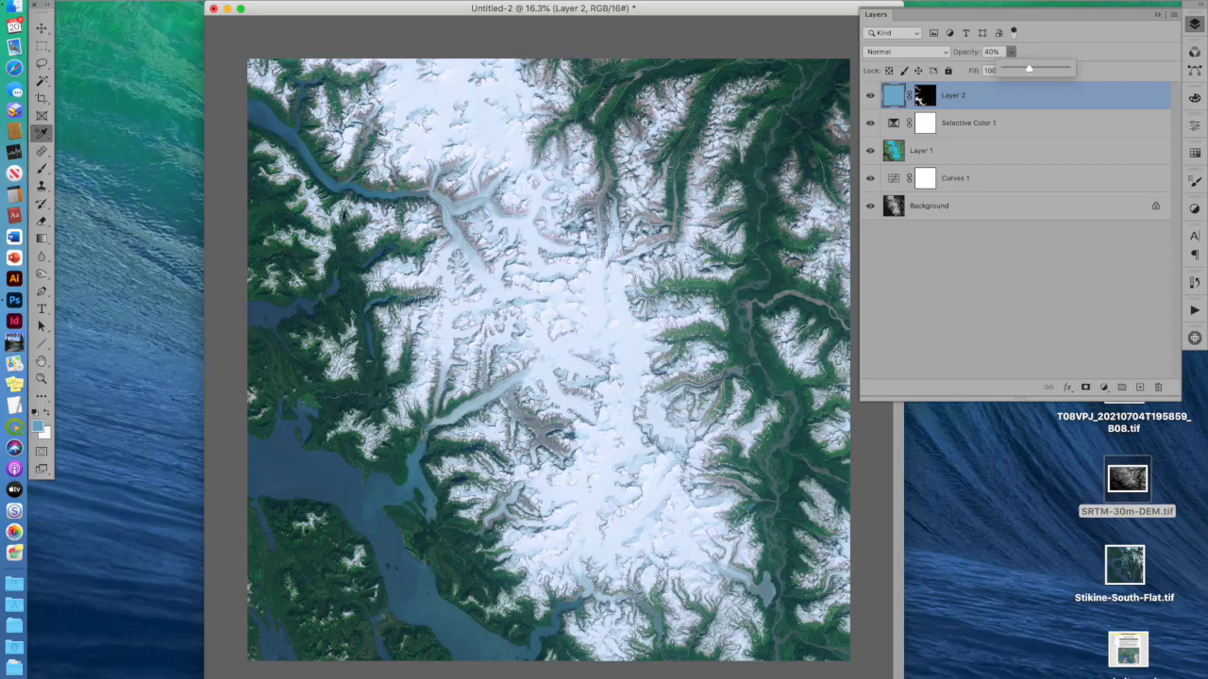
# Hide the panels and zoom in on the fjord area.
pyautogui.press('Tab')
pyautogui.click(476, 451)
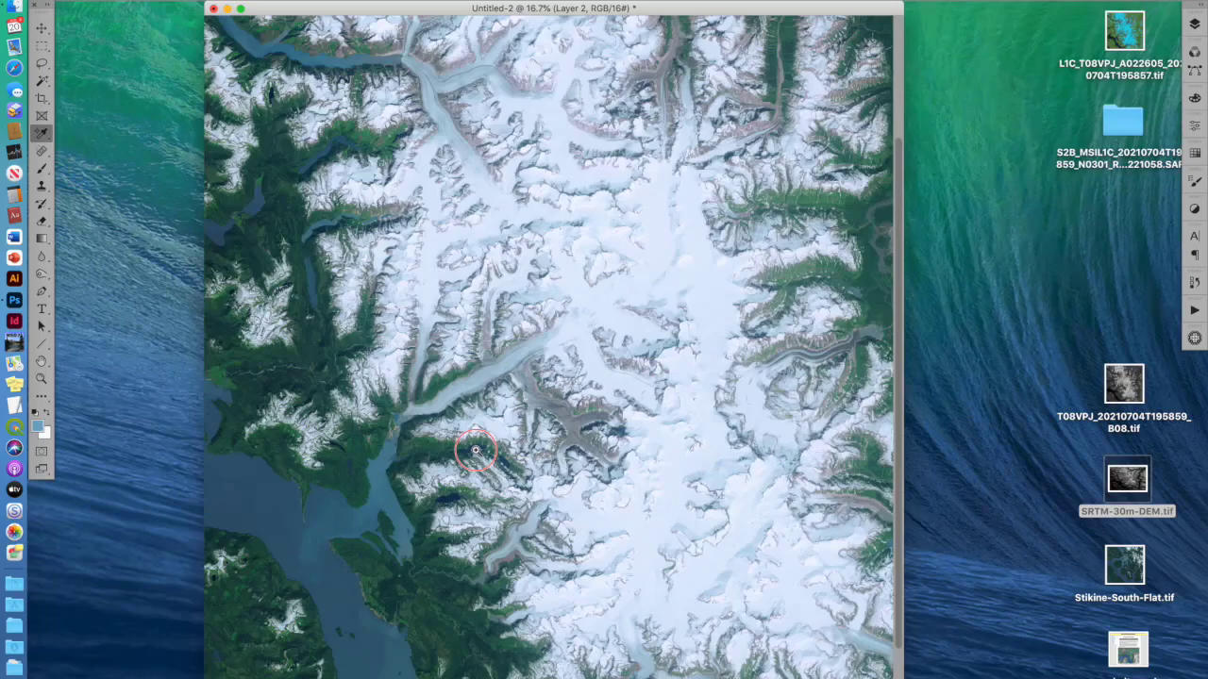
pyautogui.click(476, 451)
pyautogui.click(476, 451)
# Zoom to 300% on the lake and fjord area and pan around the close-up.
pyautogui.click(476, 451)
pyautogui.click(475, 451)
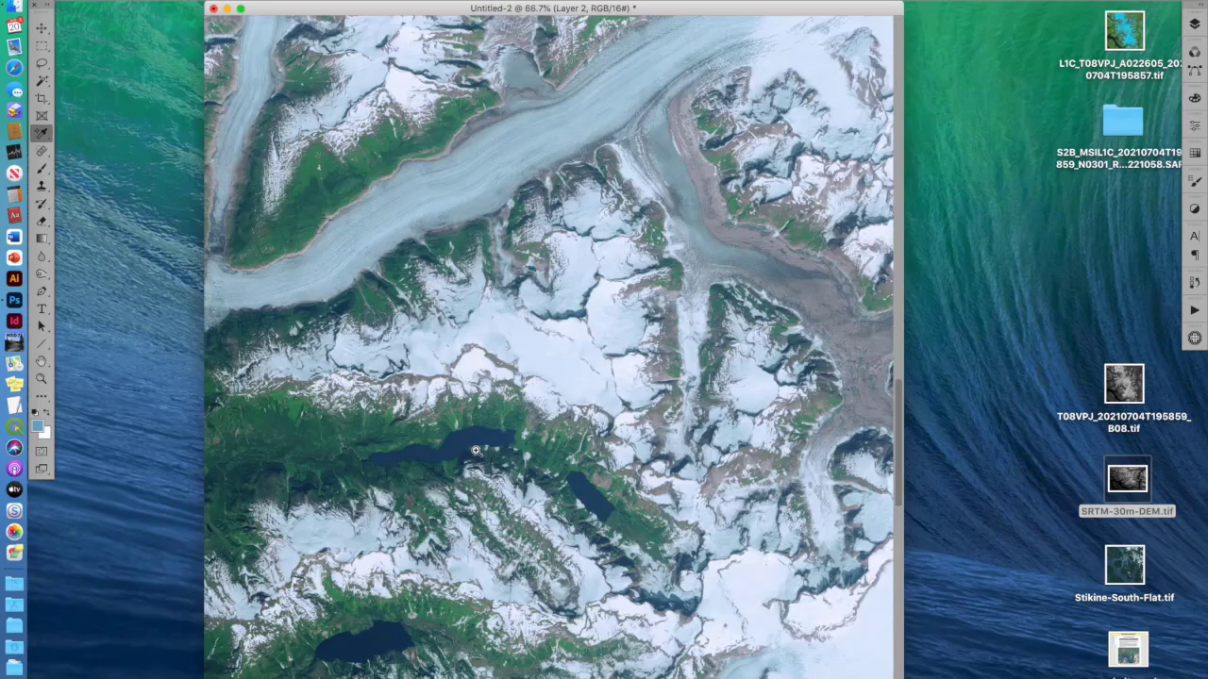
pyautogui.click(475, 451)
pyautogui.click(540, 362)
pyautogui.click(540, 362)
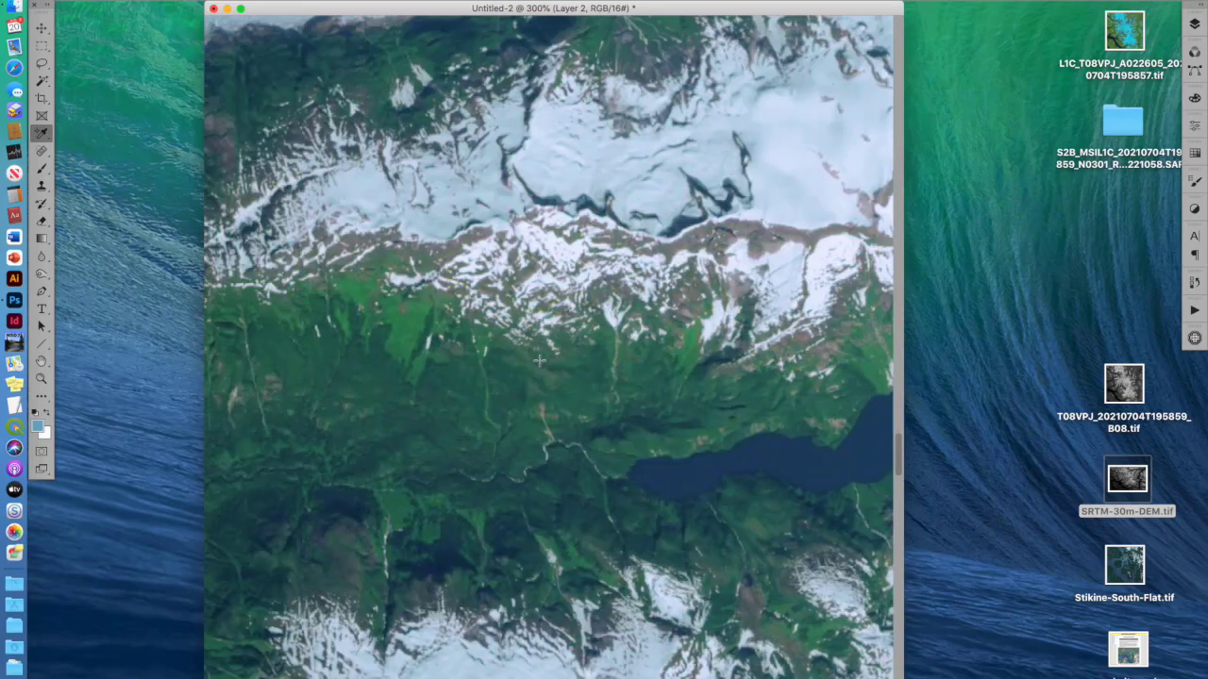
pyautogui.hscroll(-10, 540, 361)
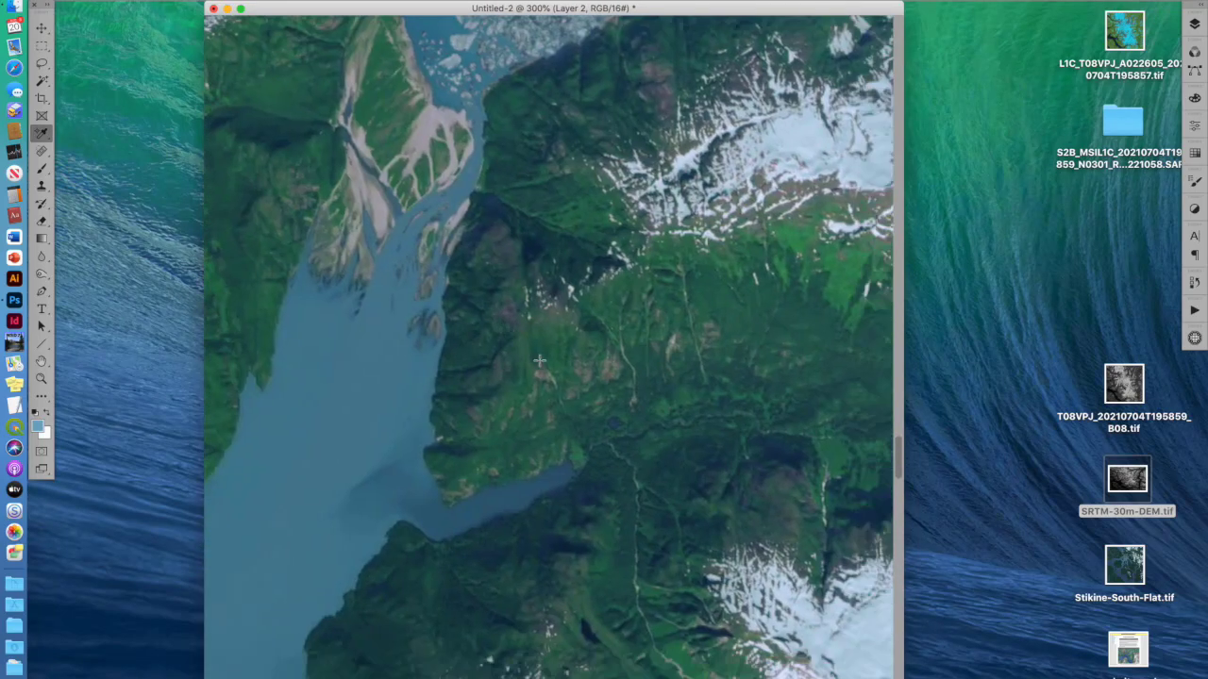
pyautogui.scroll(10, 539, 361)
pyautogui.hscroll(5, 540, 360)
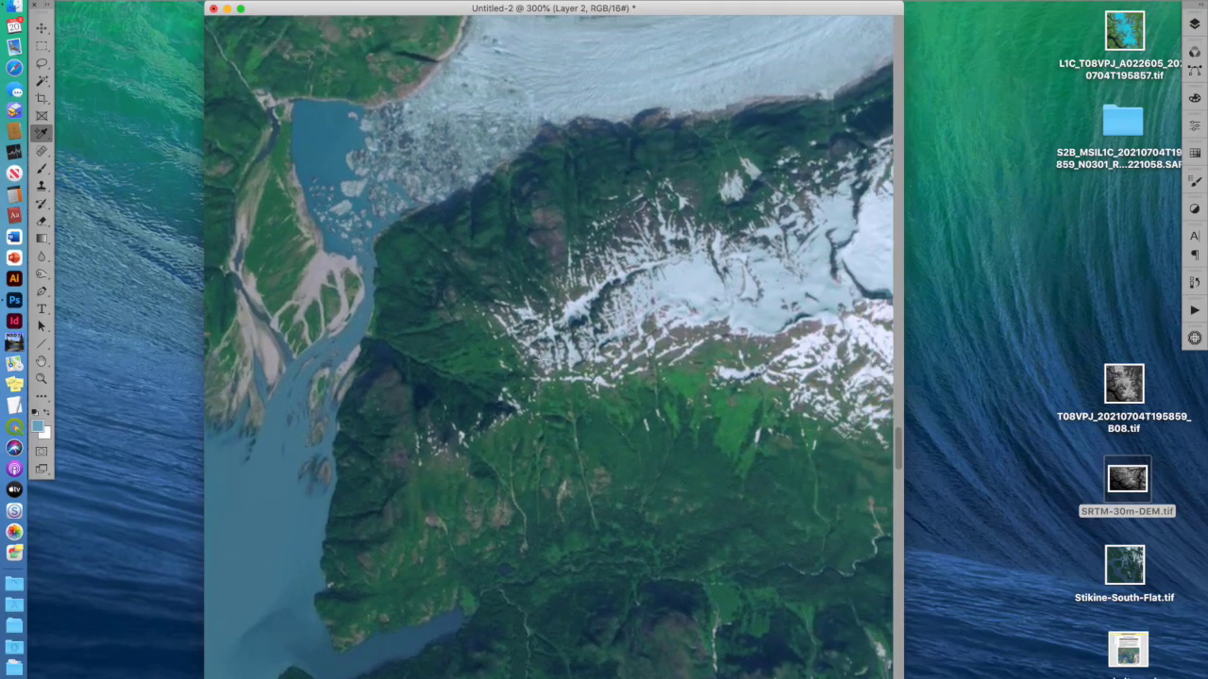
# Toggle Layer 2 on and off to compare the water tint up close.
pyautogui.click(1195, 23)
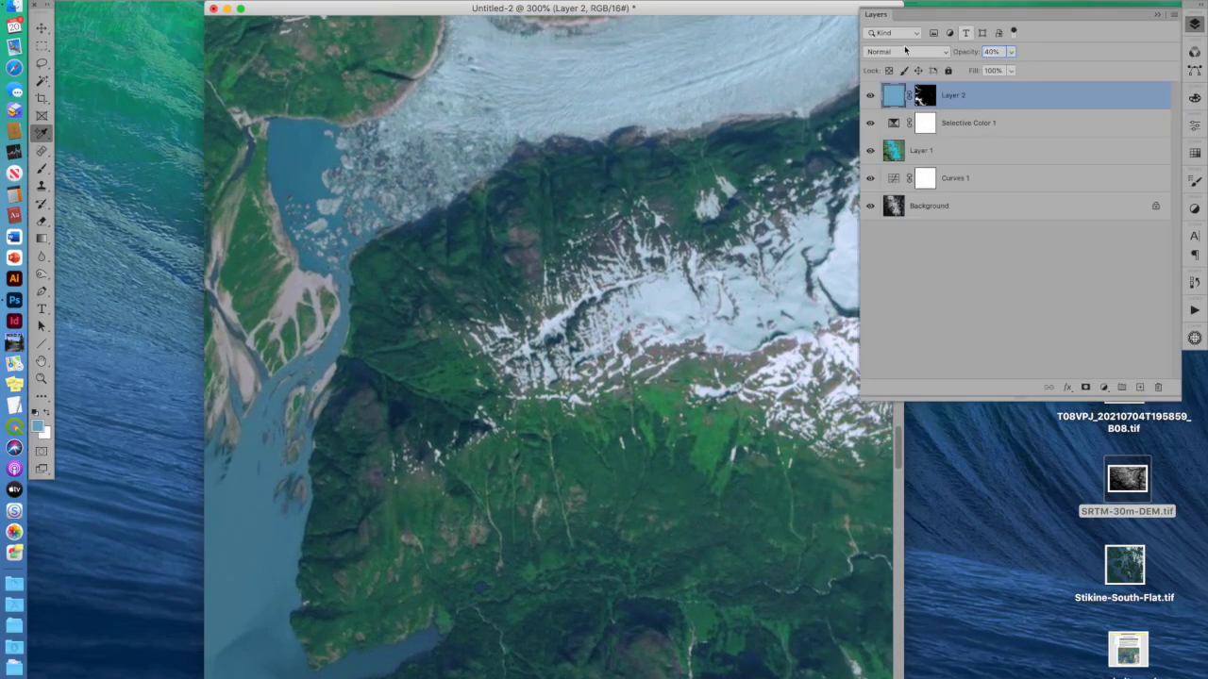
pyautogui.click(870, 96)
pyautogui.click(870, 96)
pyautogui.click(870, 96)
pyautogui.click(870, 97)
pyautogui.click(870, 96)
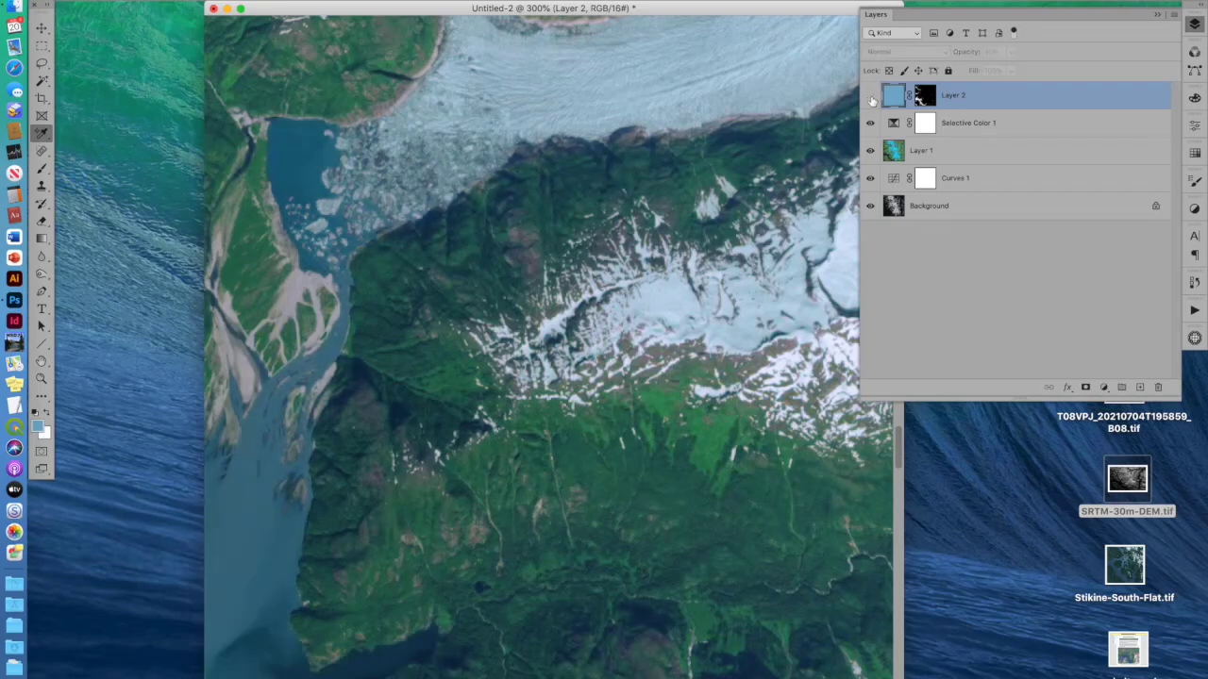
pyautogui.click(870, 96)
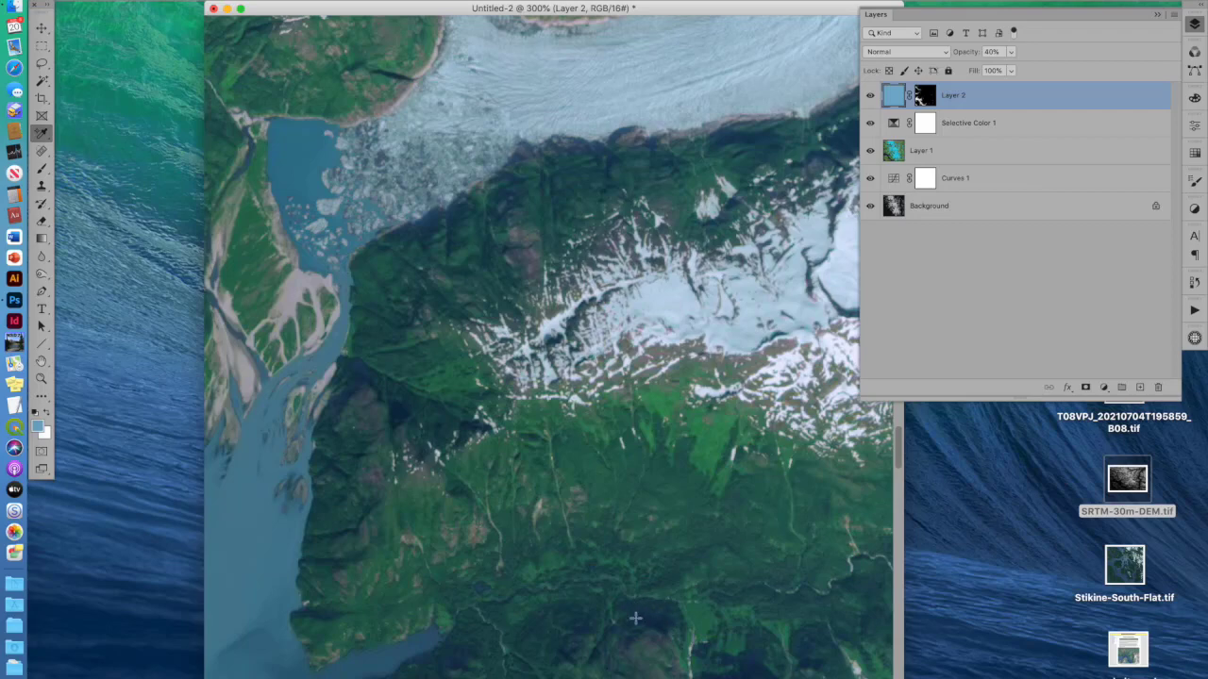
pyautogui.scroll(-3, 667, 514)
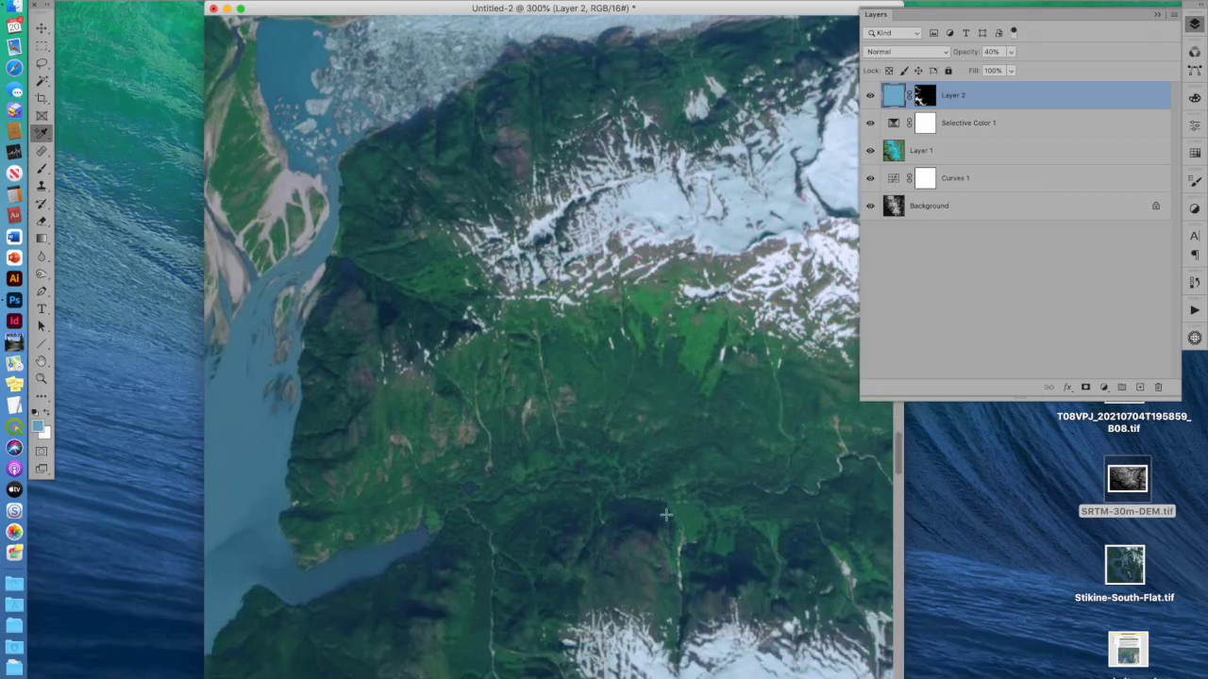
pyautogui.hscroll(2, 666, 515)
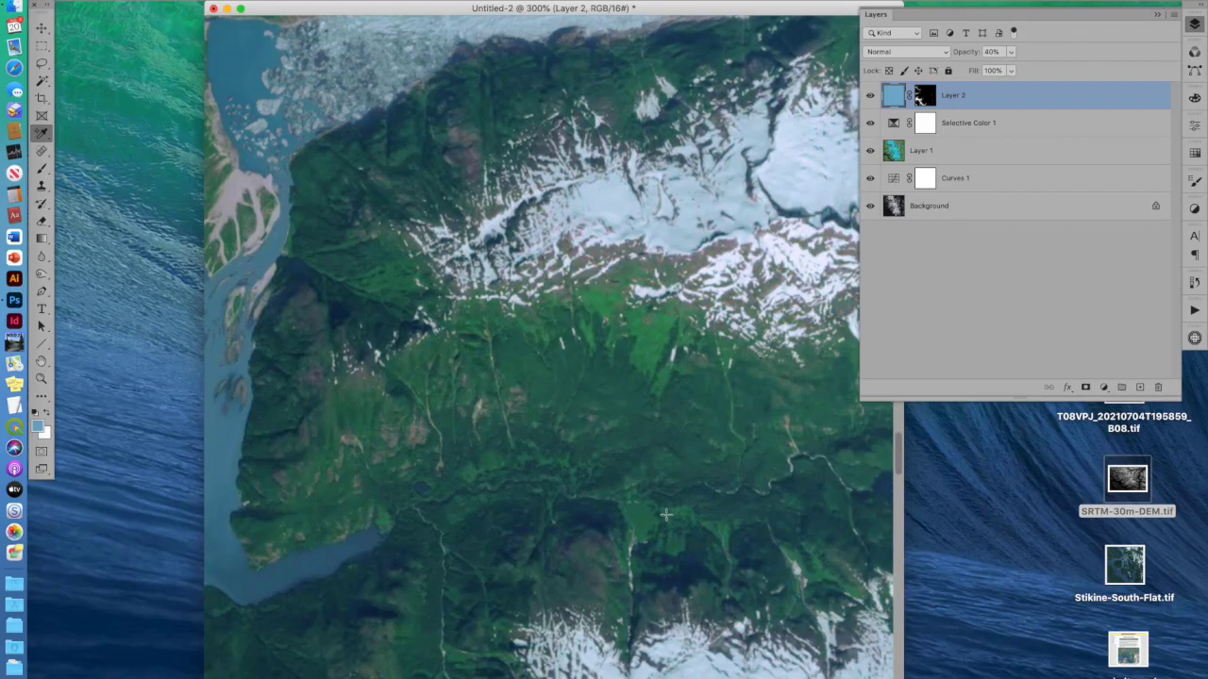
# Paint black on Layer 2's mask with a 40 px brush along the top glacier margin.
pyautogui.click(923, 96)
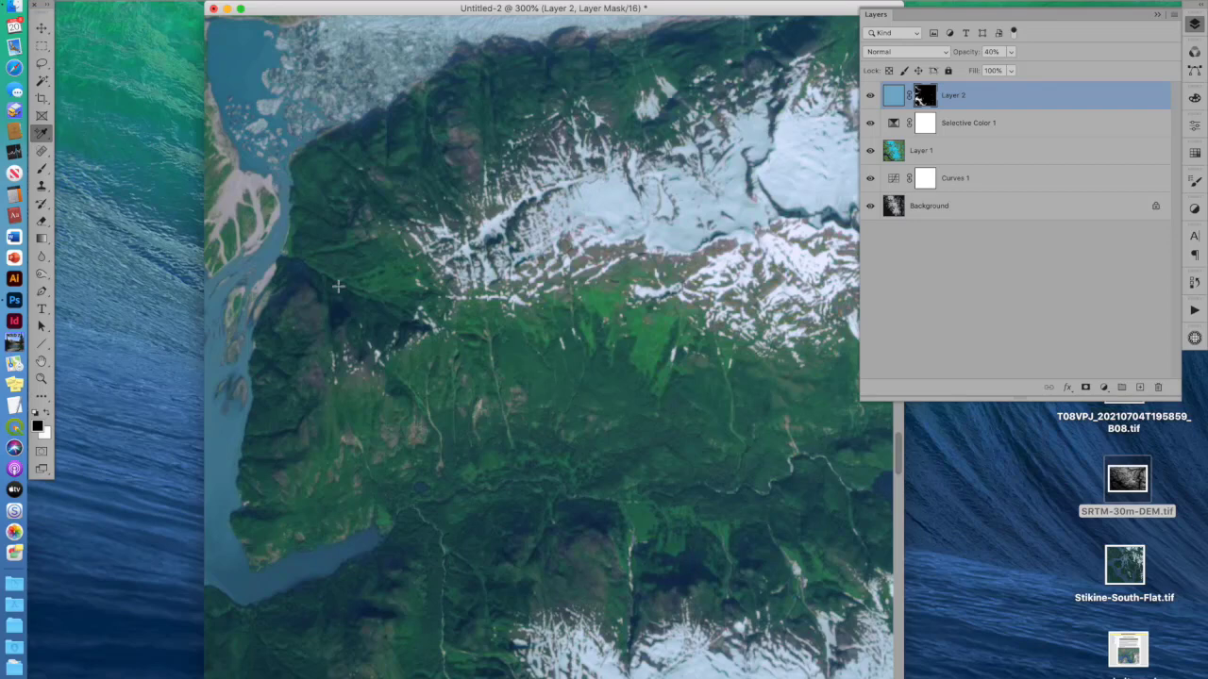
pyautogui.click(39, 173)
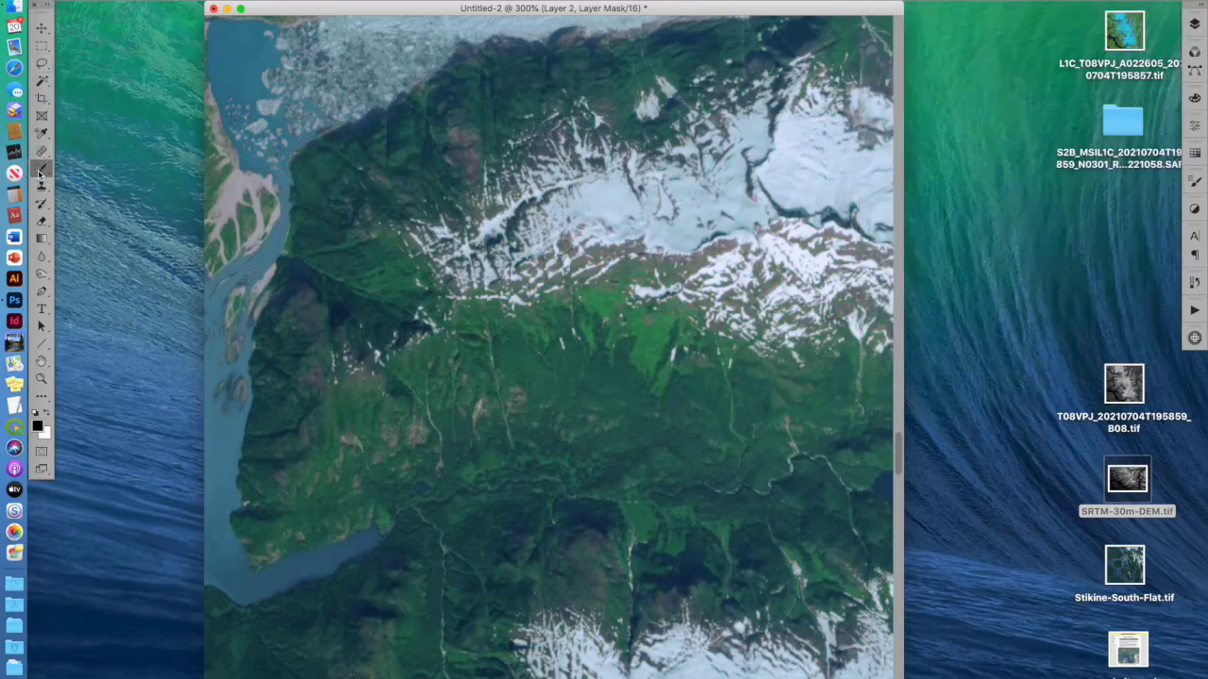
pyautogui.click(1195, 182)
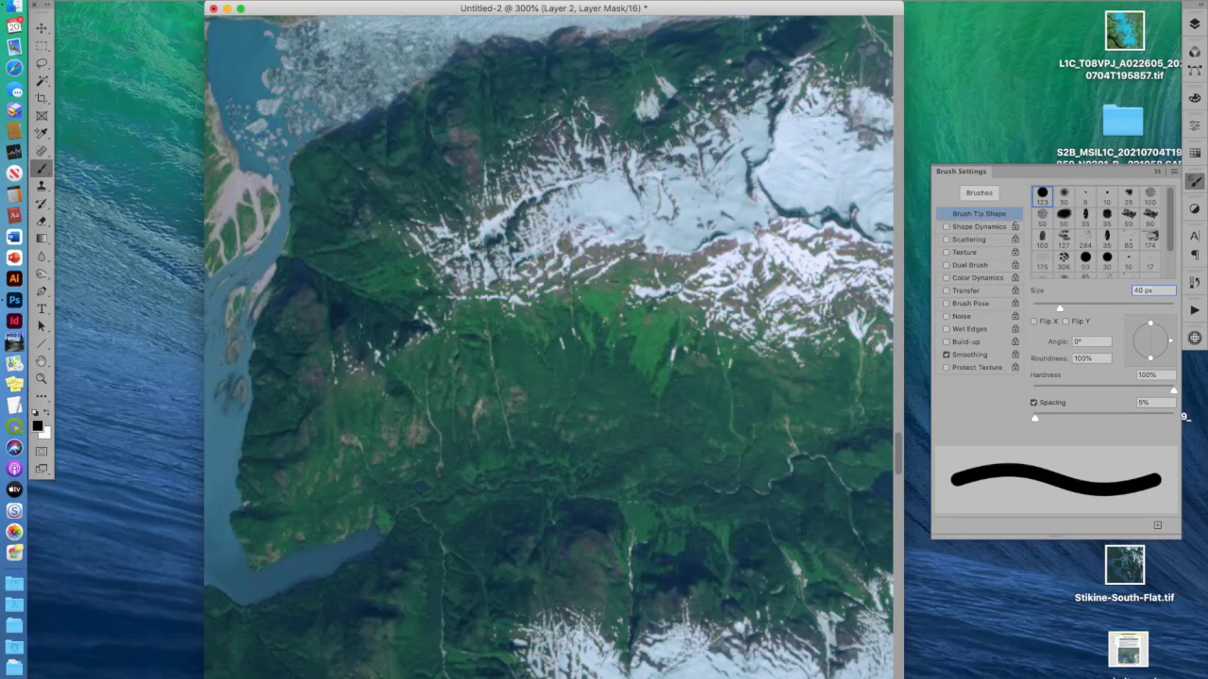
pyautogui.click(1195, 24)
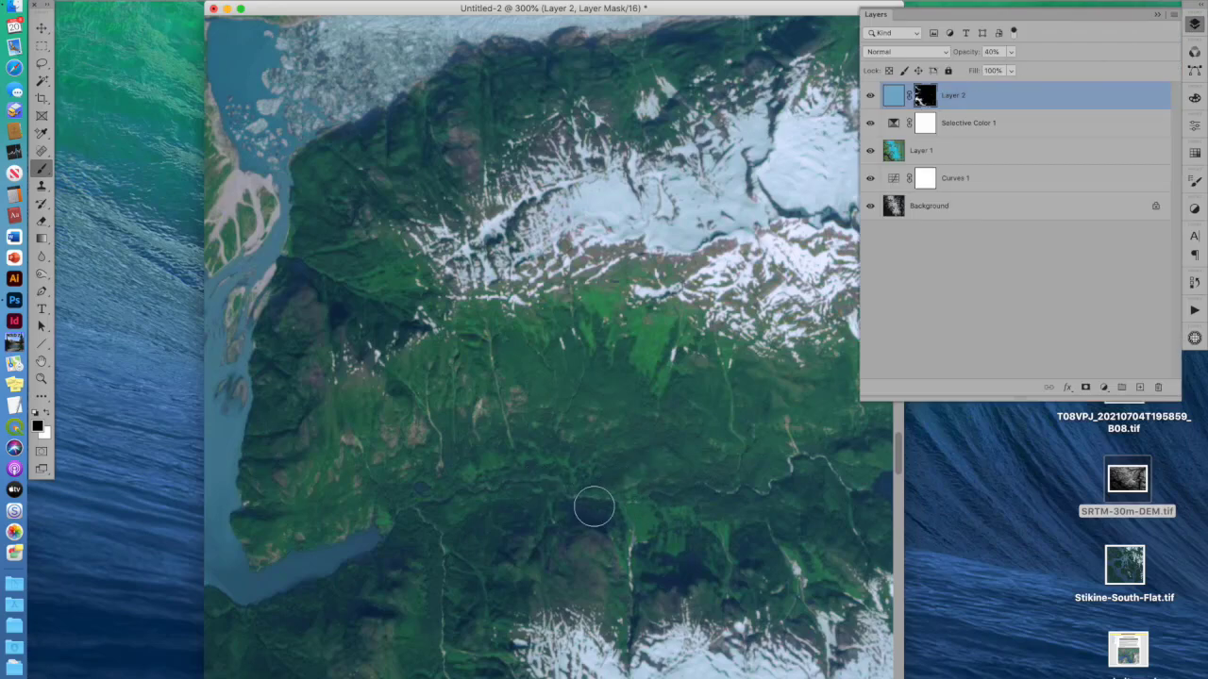
pyautogui.click(593, 527)
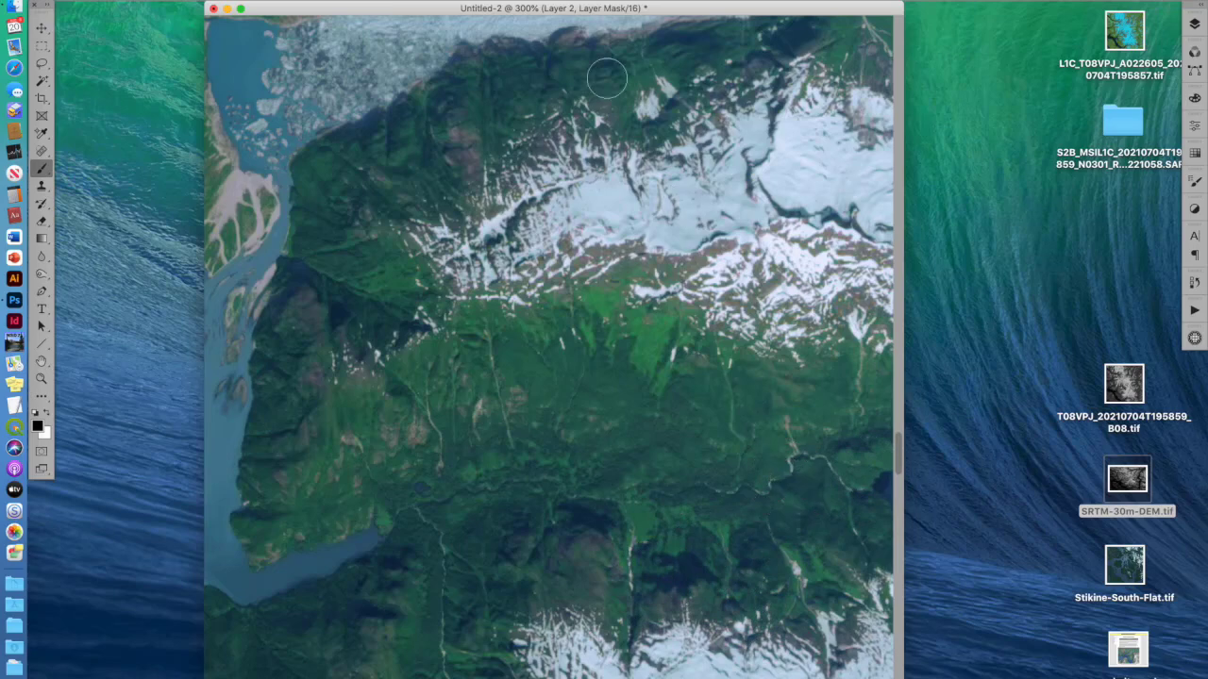
pyautogui.moveTo(512, 55)
pyautogui.mouseDown()
pyautogui.moveTo(569, 54)
pyautogui.moveTo(618, 75)
pyautogui.moveTo(706, 52)
pyautogui.moveTo(694, 59)
pyautogui.mouseUp()
# Zoom out and flatten the mosaic using Flatten Image from the Layers panel menu.
pyautogui.scroll(-5, 479, 296)
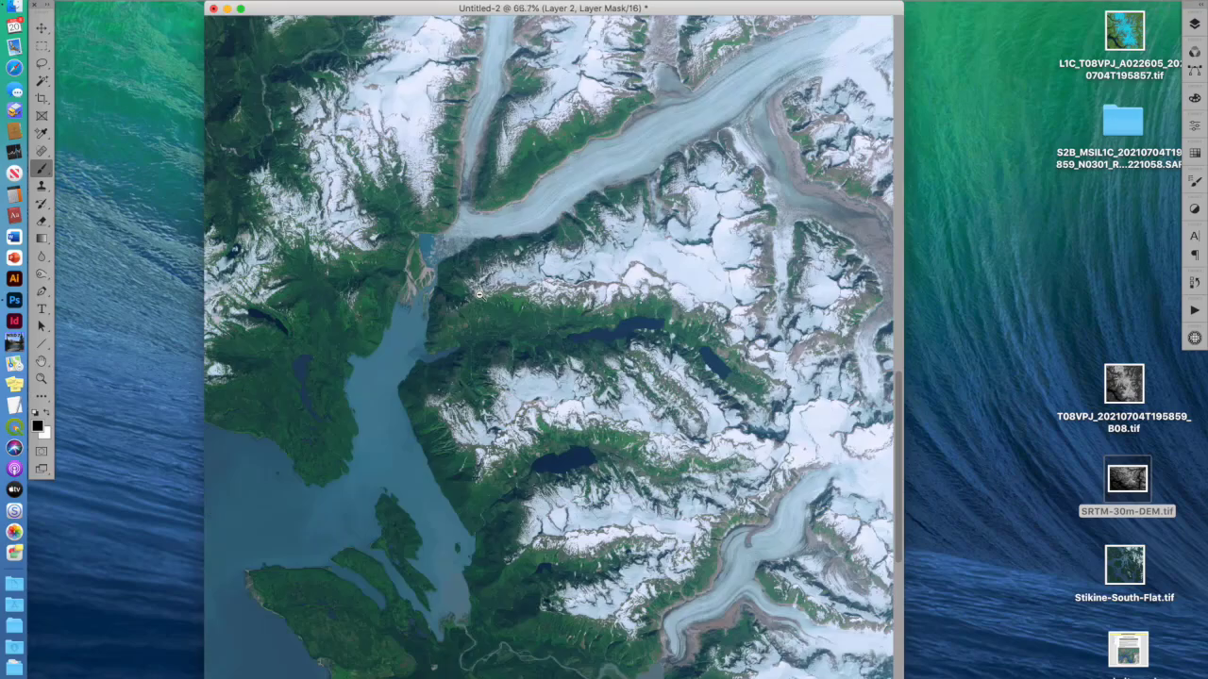
pyautogui.scroll(-3, 480, 296)
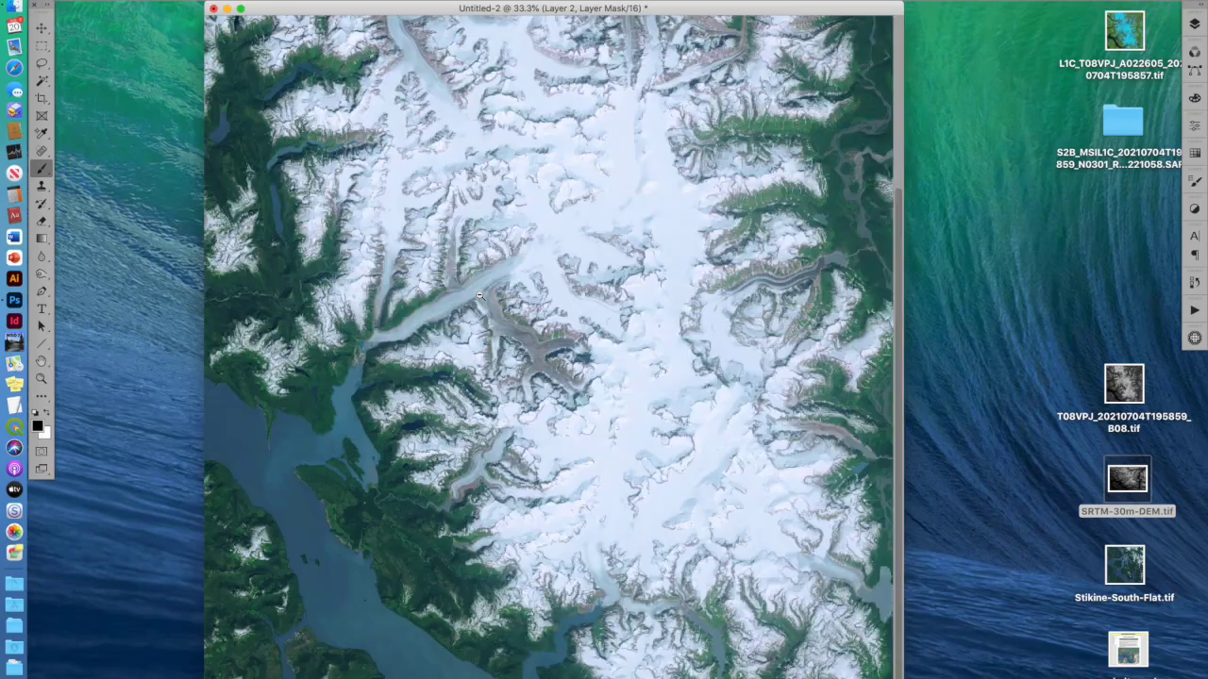
pyautogui.scroll(-2, 480, 295)
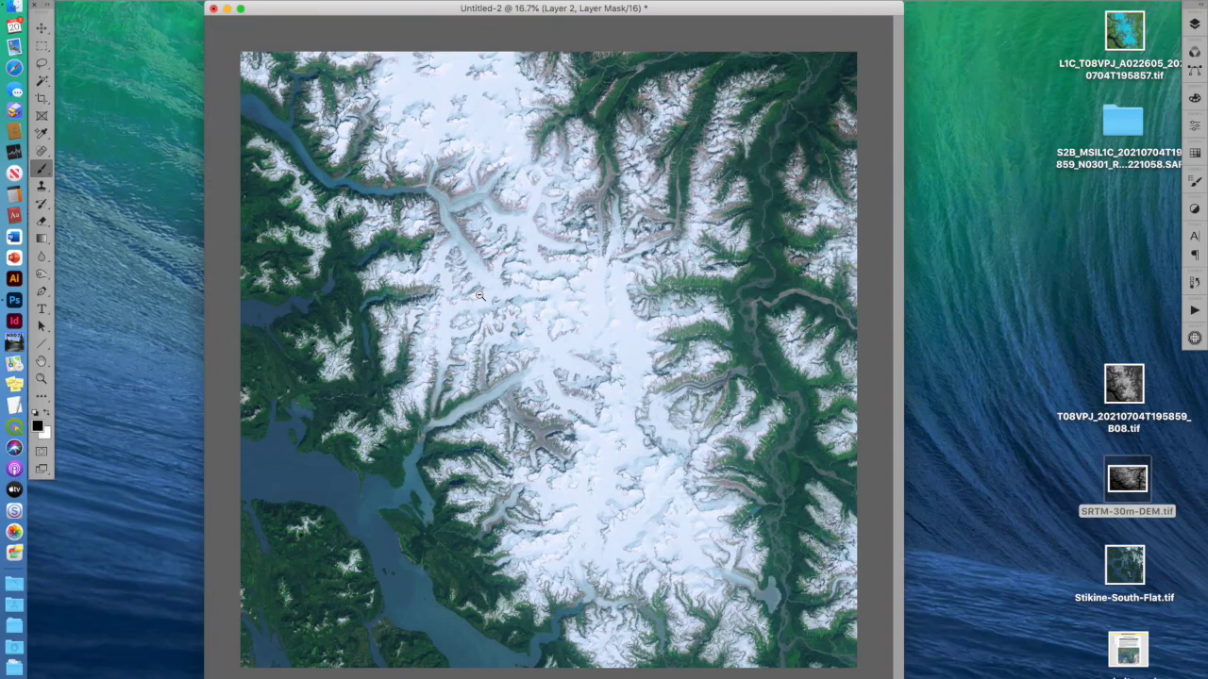
pyautogui.click(1194, 24)
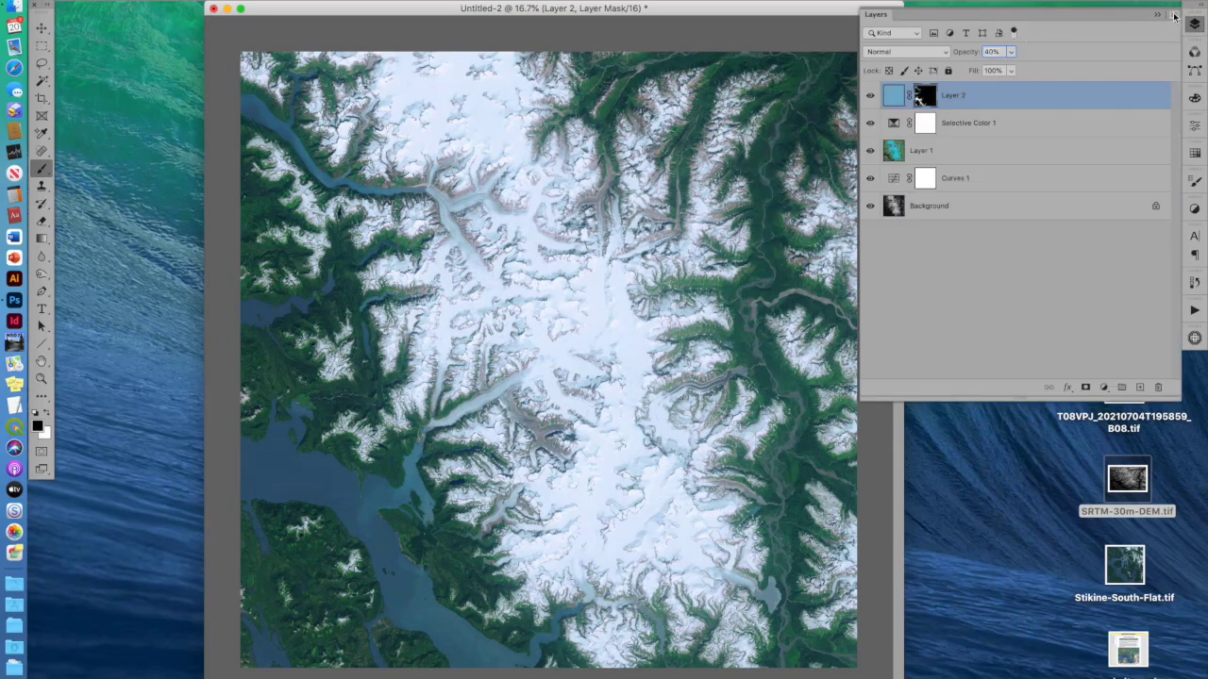
pyautogui.click(1173, 15)
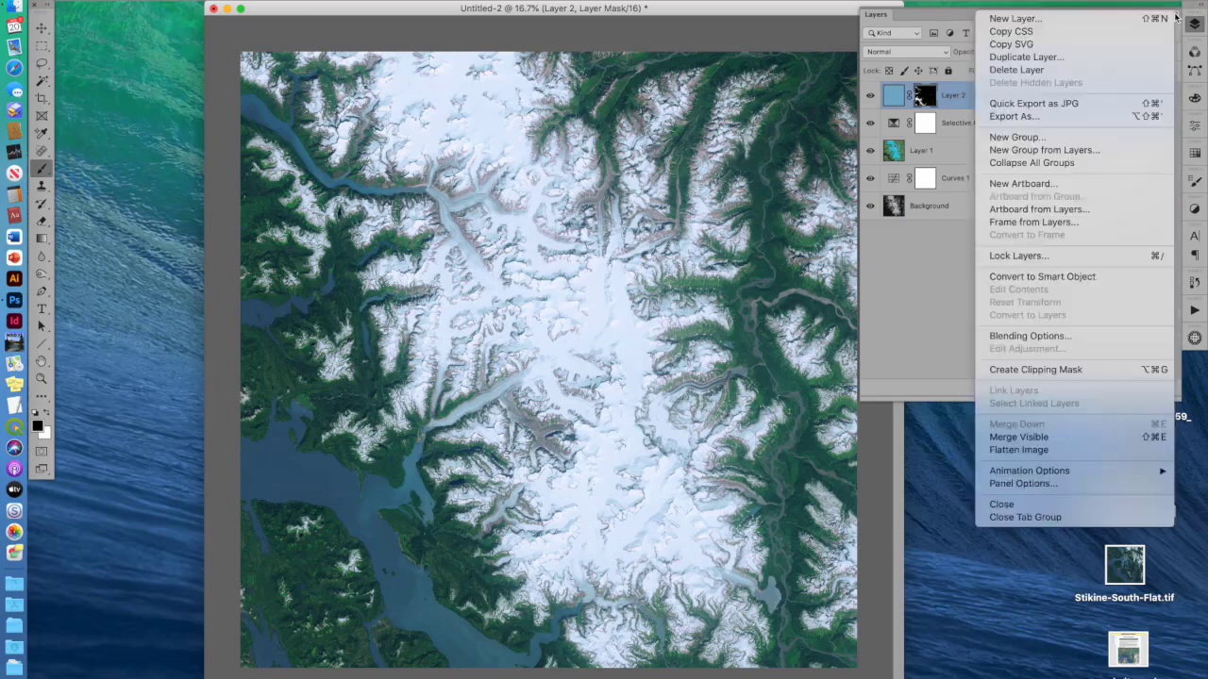
pyautogui.click(1028, 451)
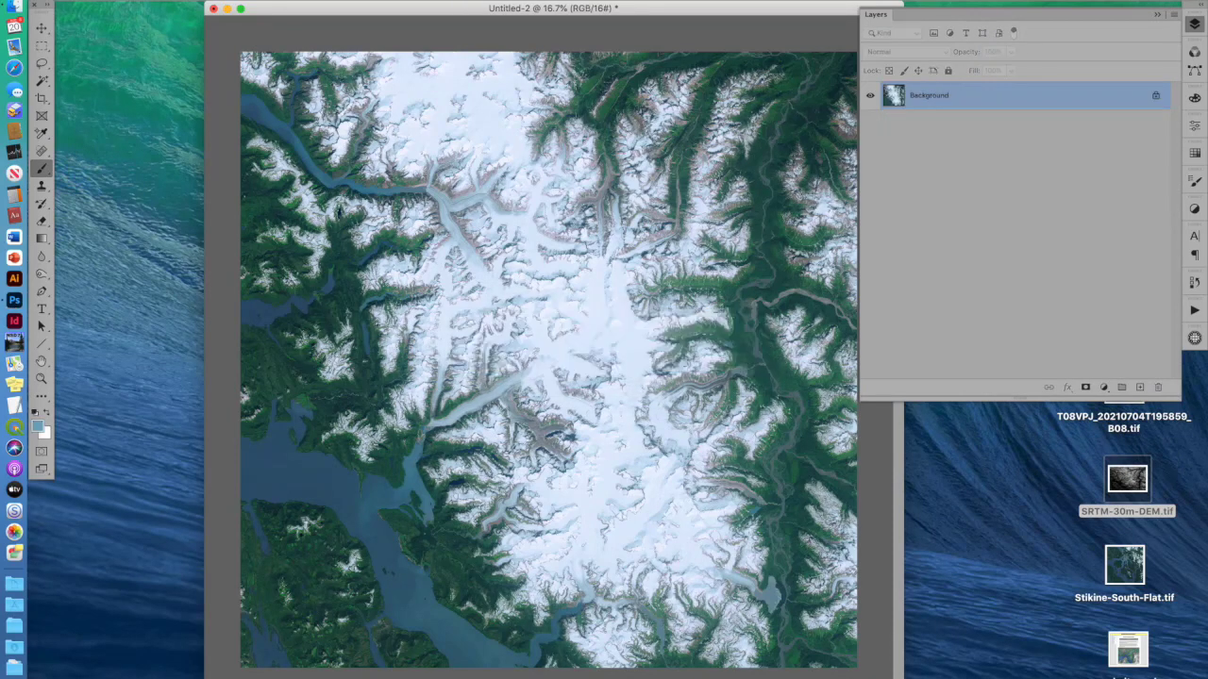
# Change the image mode from 16-bit to 8 Bits/Channel via Image > Mode.
pyautogui.click(170, 0)
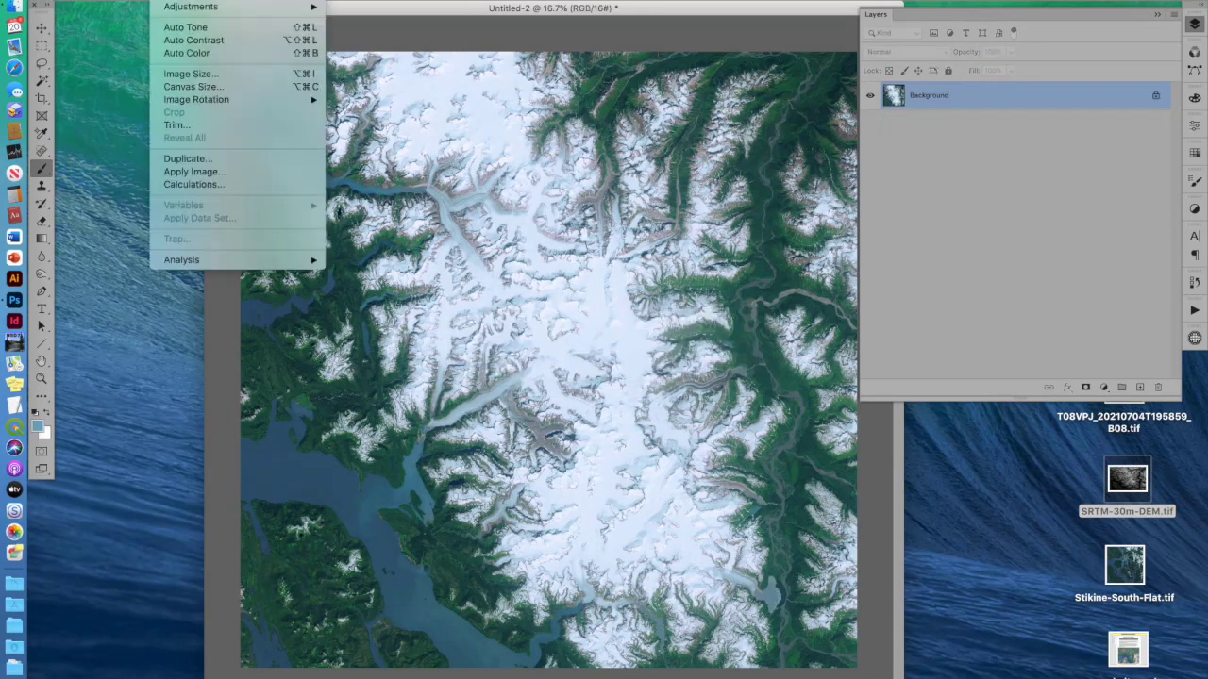
pyautogui.moveTo(283, 0)
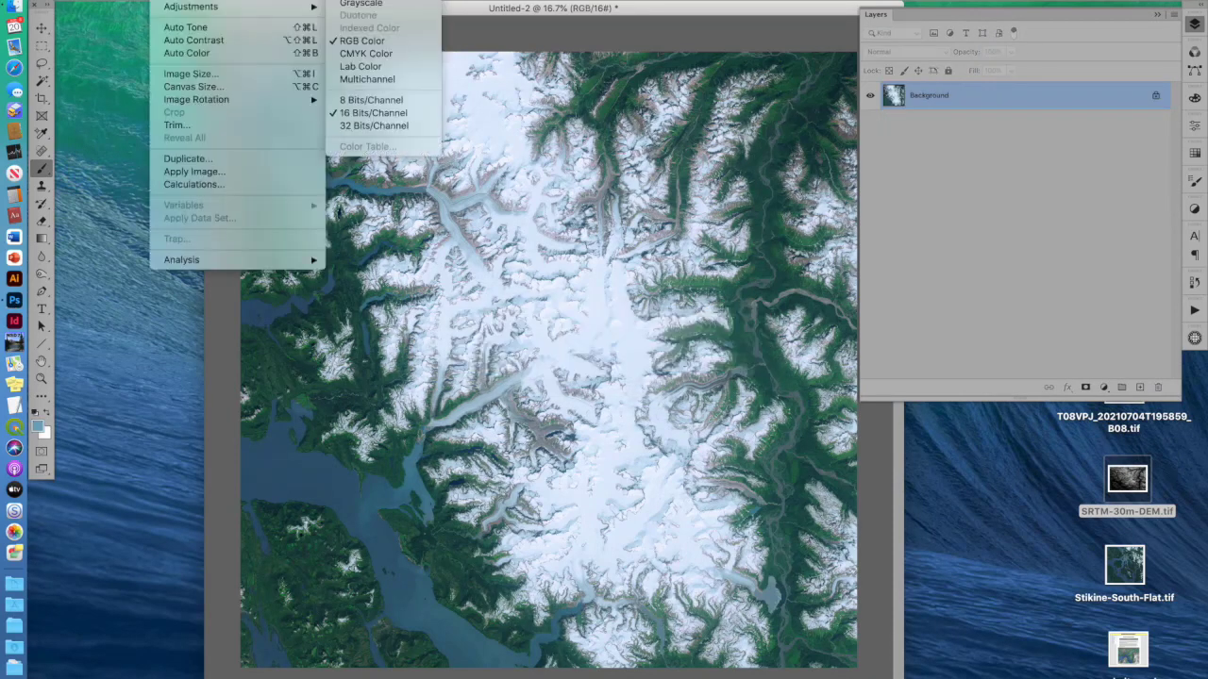
pyautogui.click(366, 101)
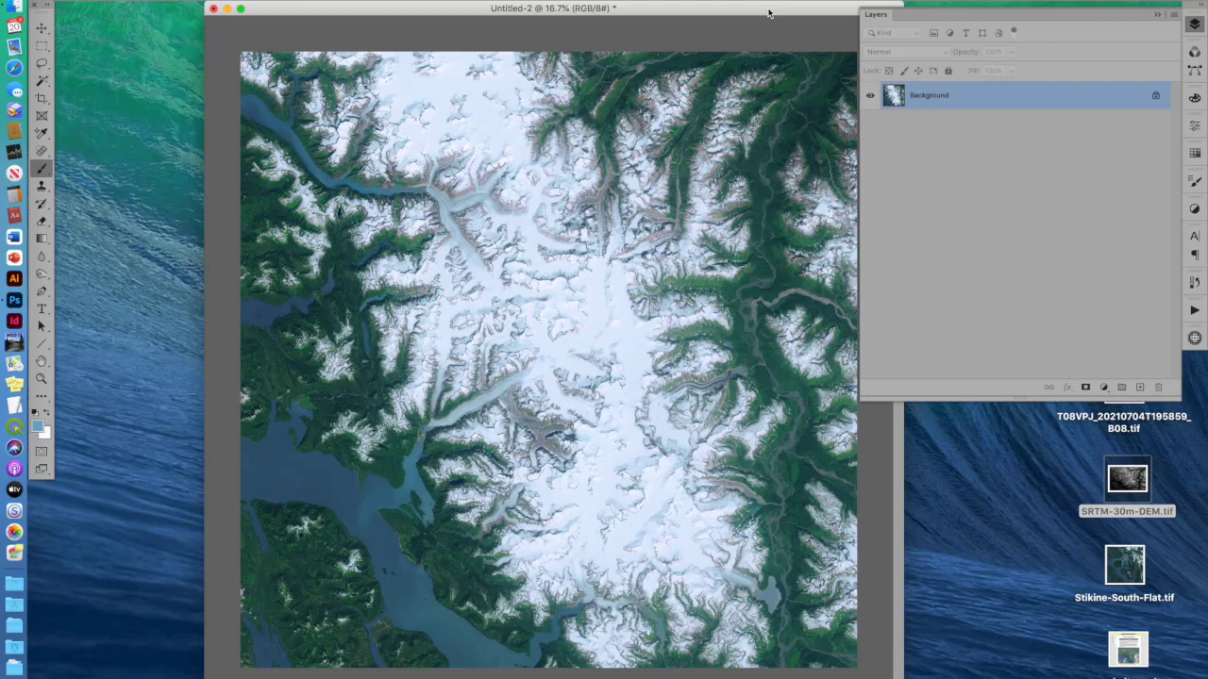
# Open Stikine-South-Flat.tif from the desktop and place its window right of Untitled-2.
pyautogui.moveTo(769, 13); pyautogui.dragTo(696, 13)
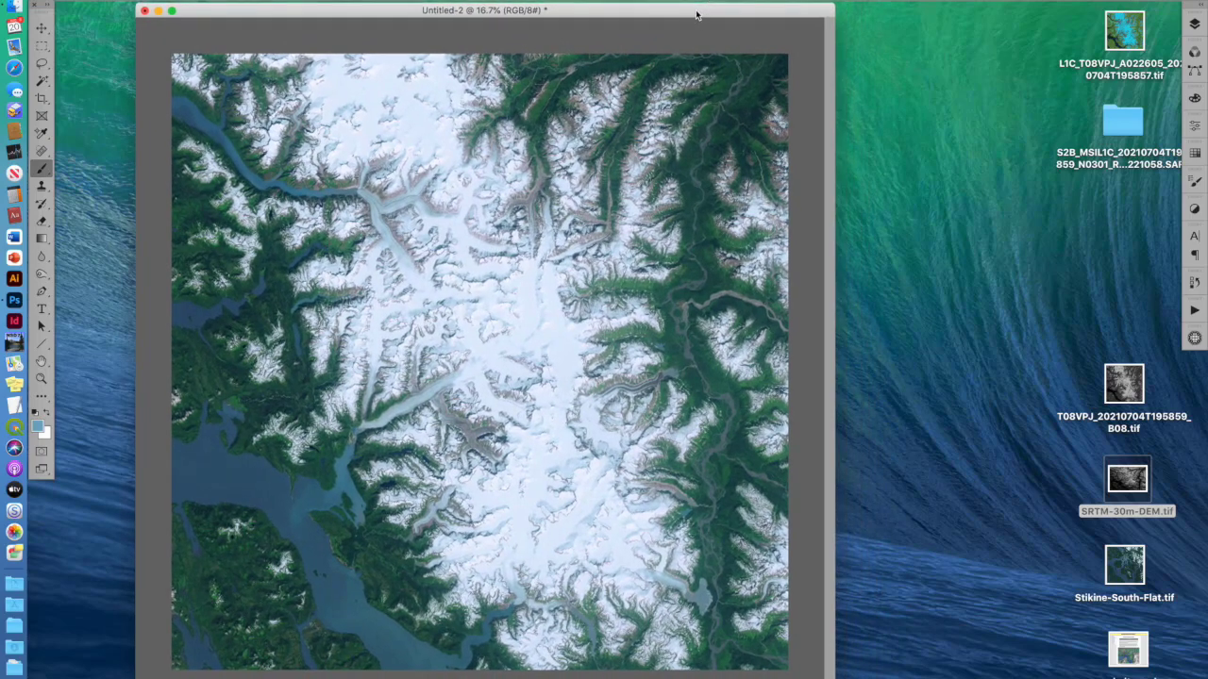
pyautogui.click(1133, 570)
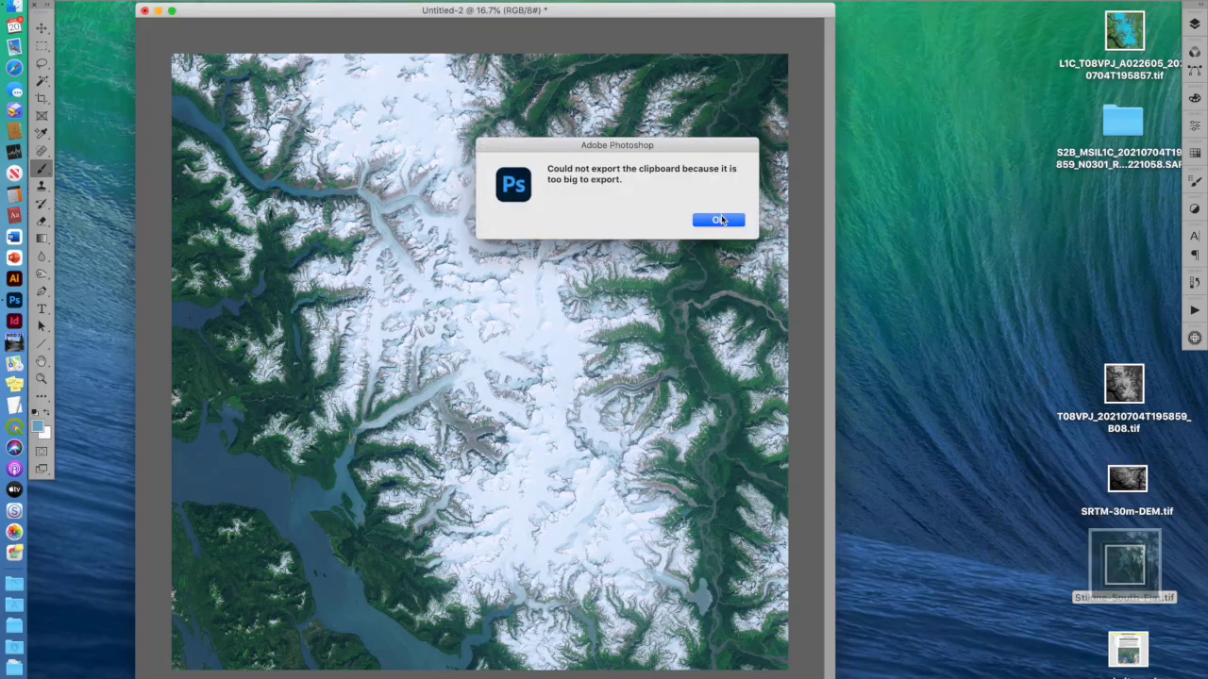
pyautogui.click(721, 220)
pyautogui.click(1125, 573)
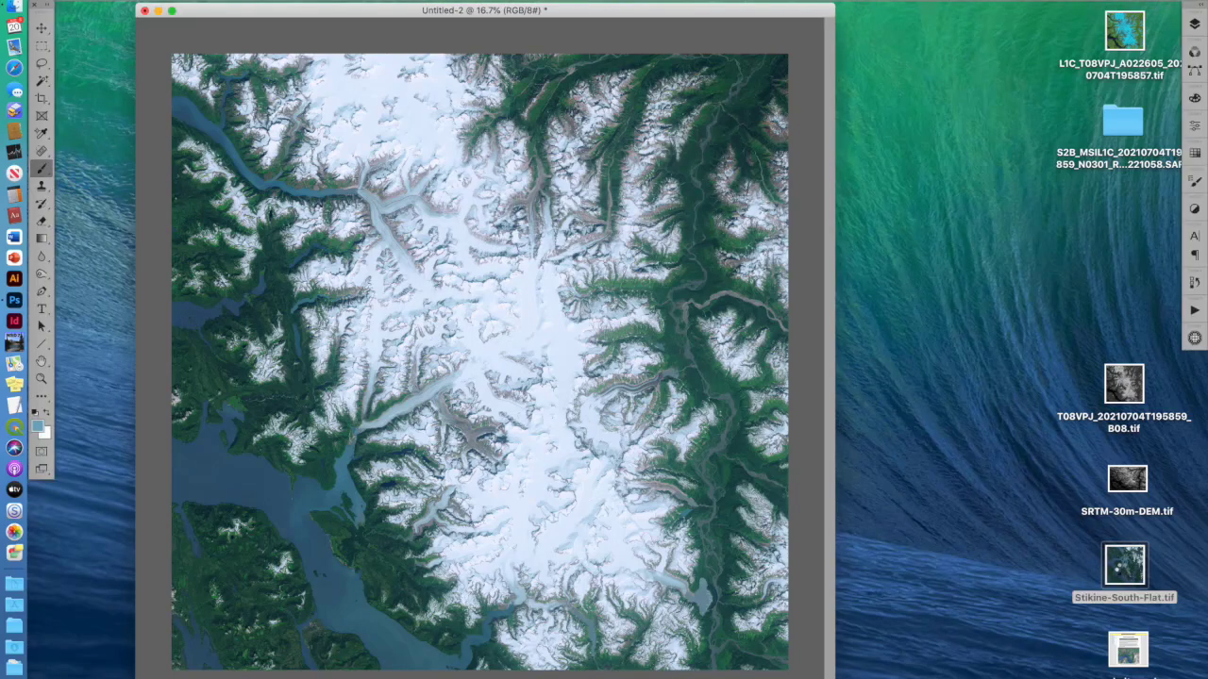
pyautogui.doubleClick(1123, 570)
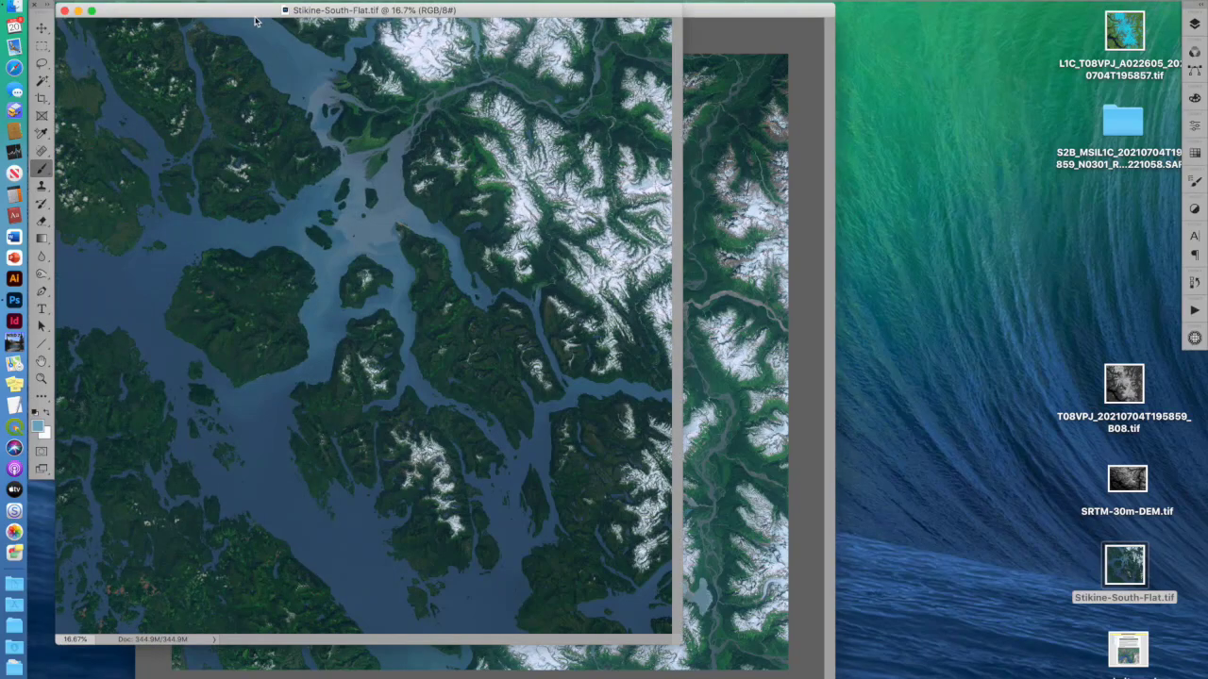
pyautogui.moveTo(205, 9); pyautogui.dragTo(552, 35)
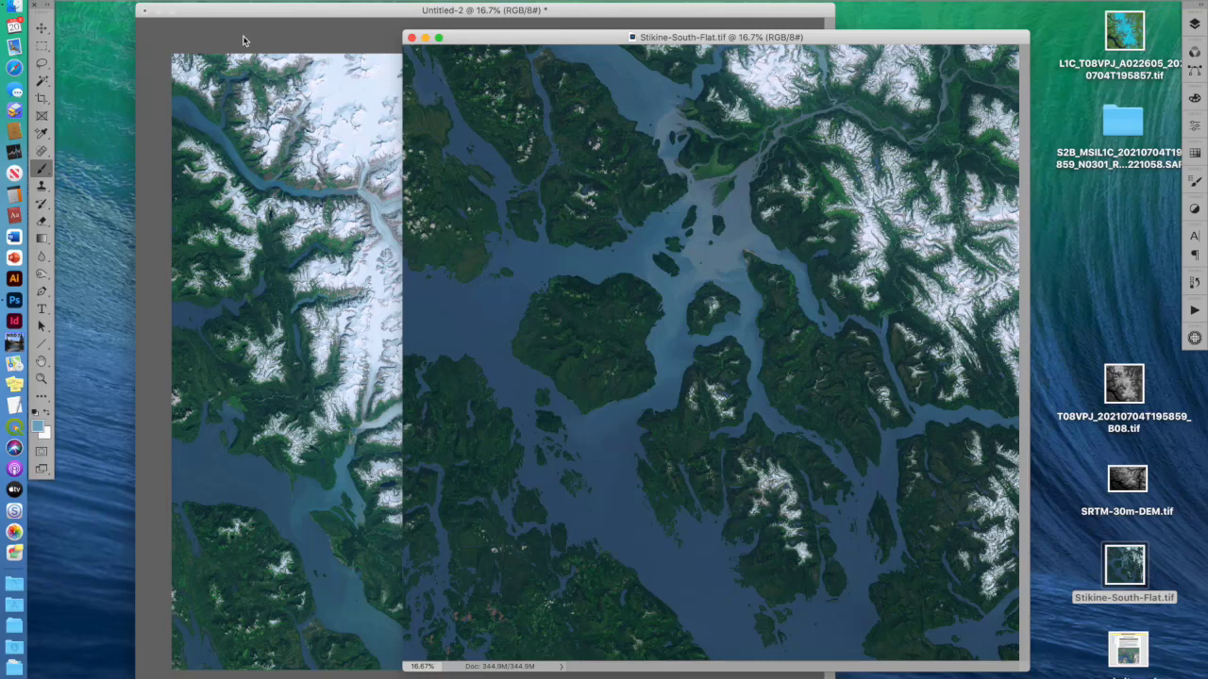
pyautogui.click(113, 0)
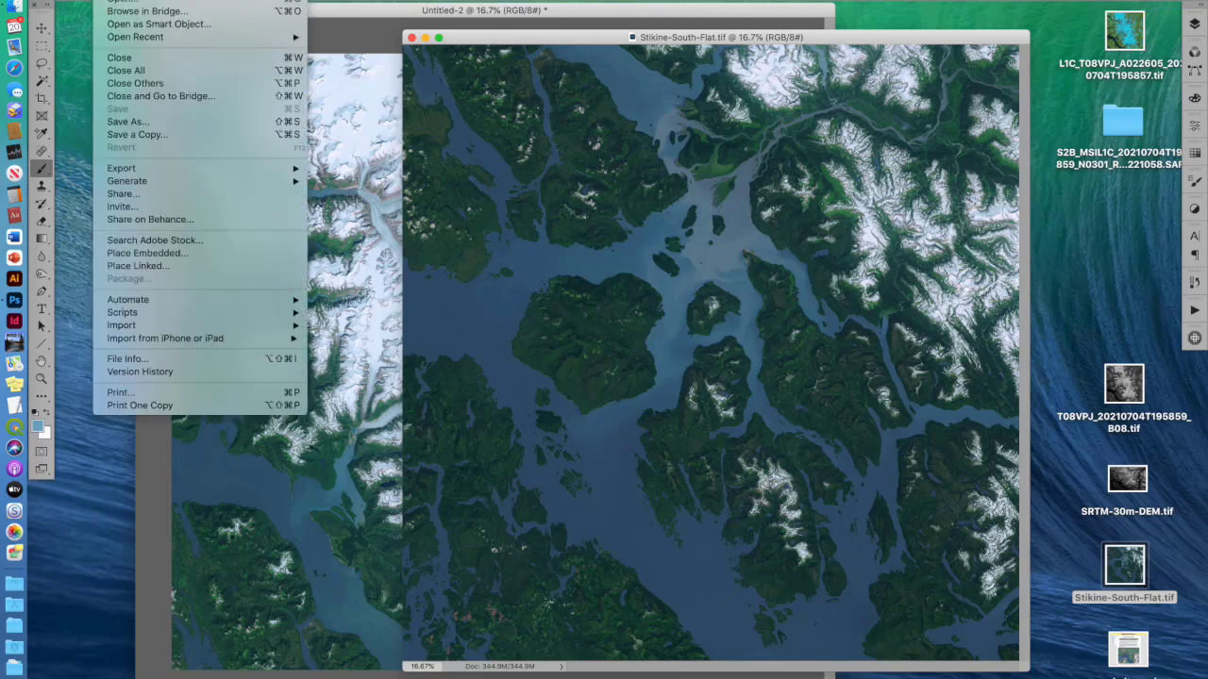
pyautogui.moveTo(132, 299)
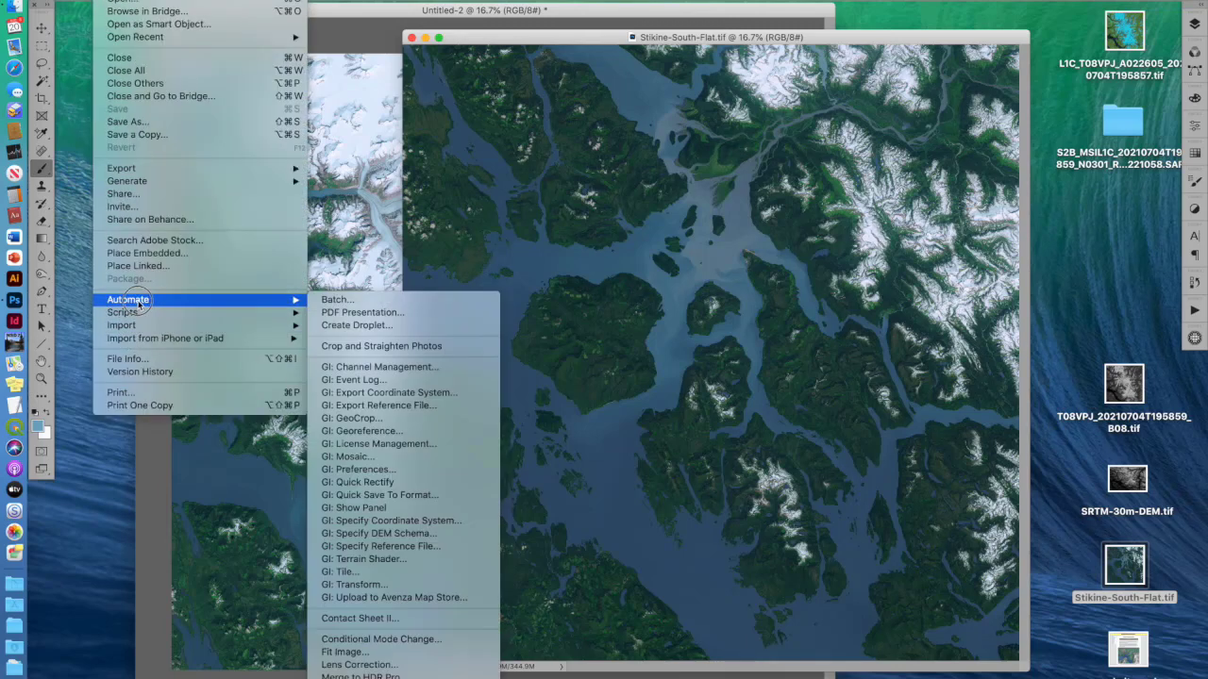
pyautogui.click(387, 496)
pyautogui.click(606, 310)
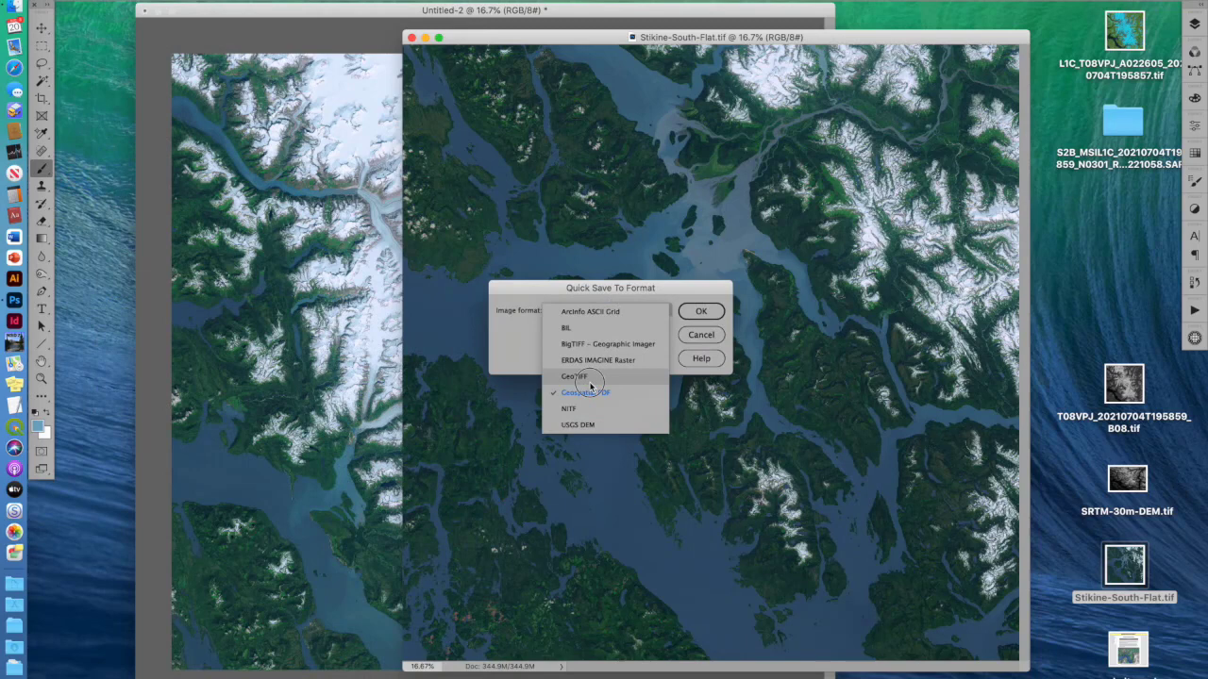
pyautogui.click(701, 336)
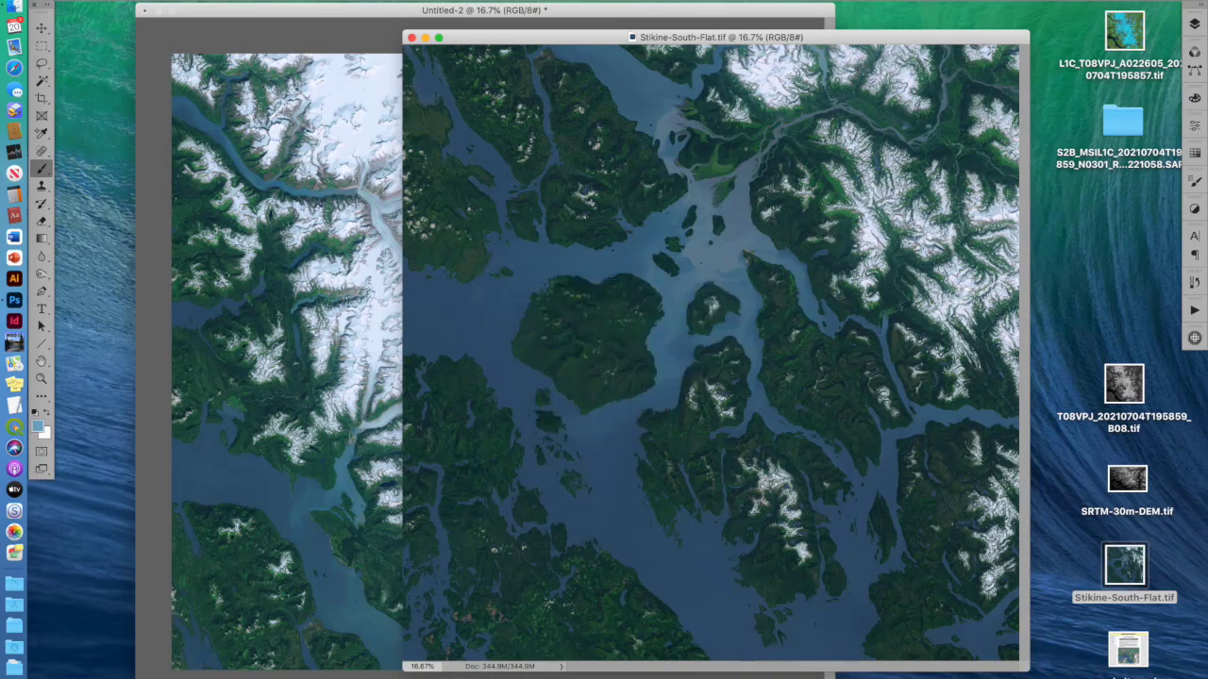
pyautogui.click(110, 0)
pyautogui.moveTo(148, 300)
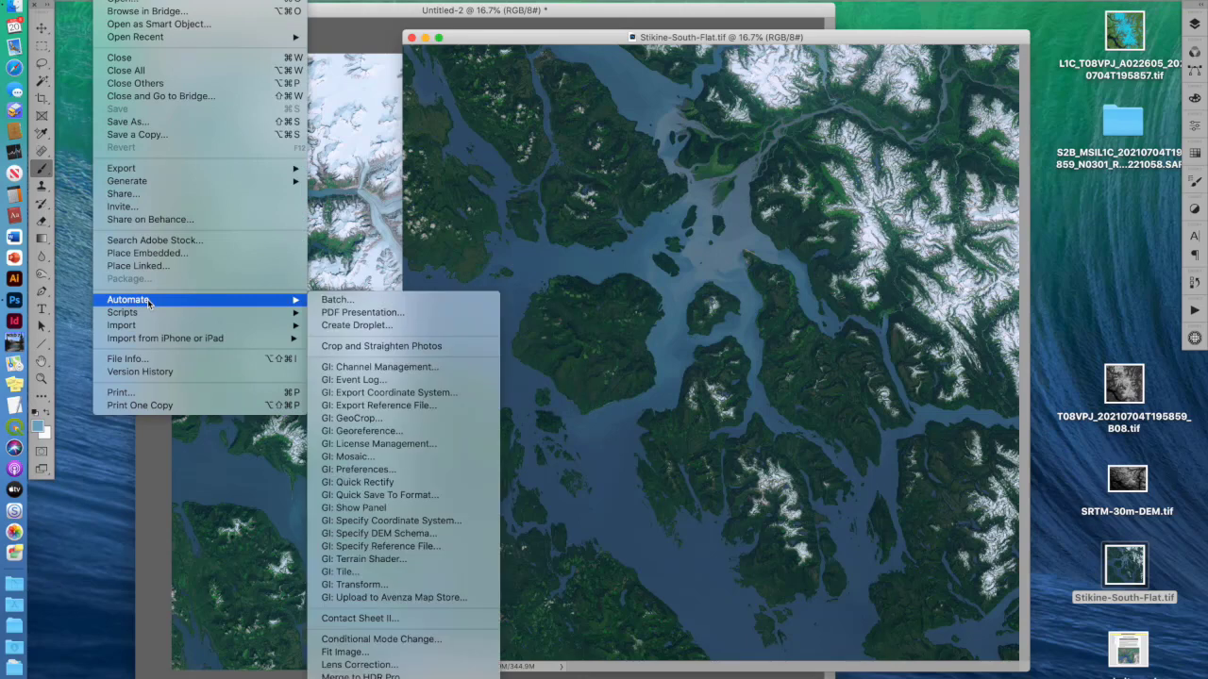
pyautogui.click(398, 405)
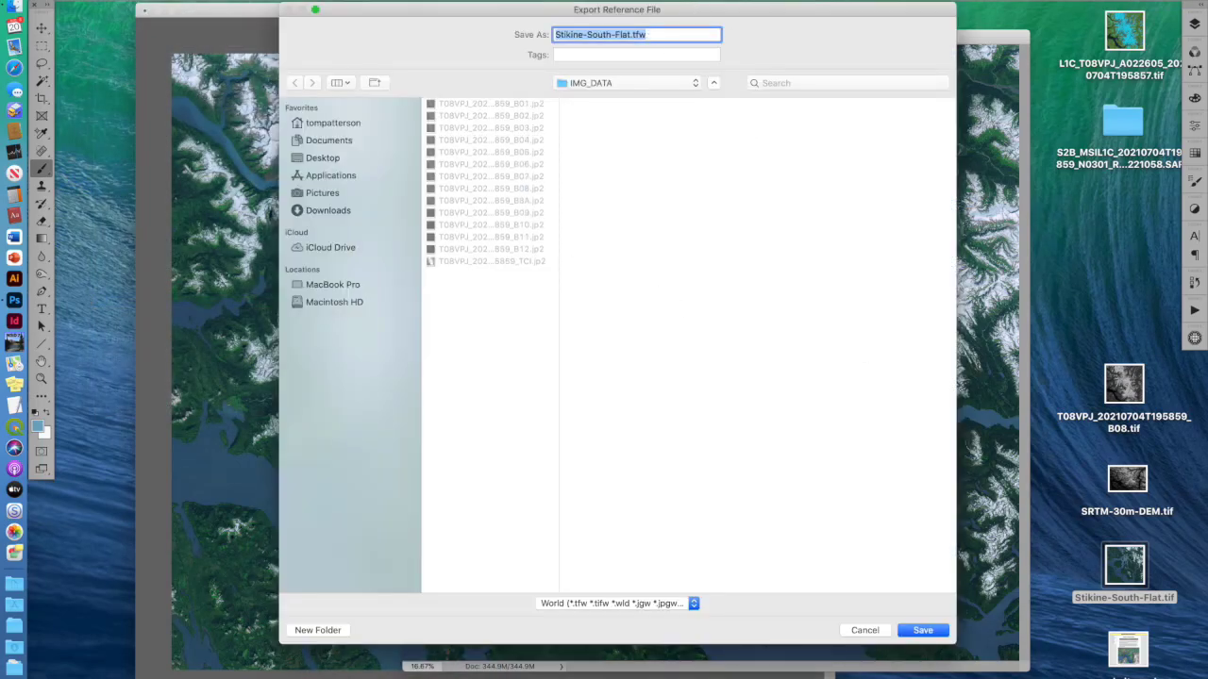
pyautogui.click(864, 630)
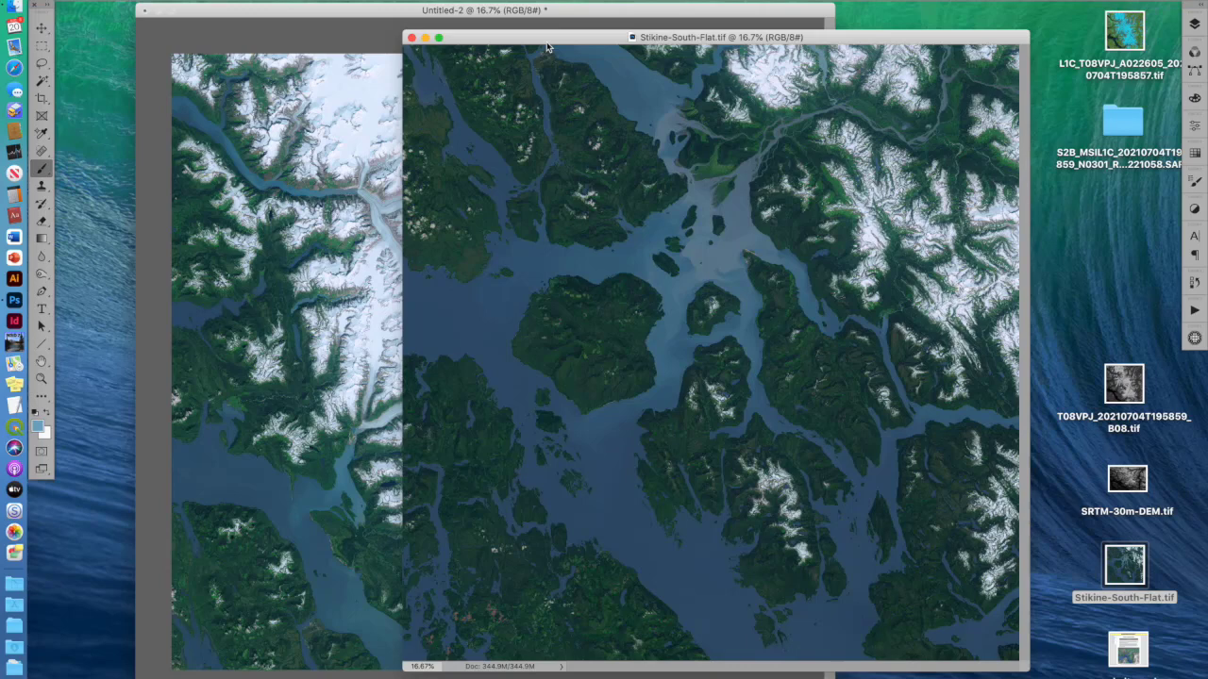
# Run GI: Mosaic on Untitled-2 with Stikine-South-Flat.tif, then close the standalone Stikine document.
pyautogui.click(257, 9)
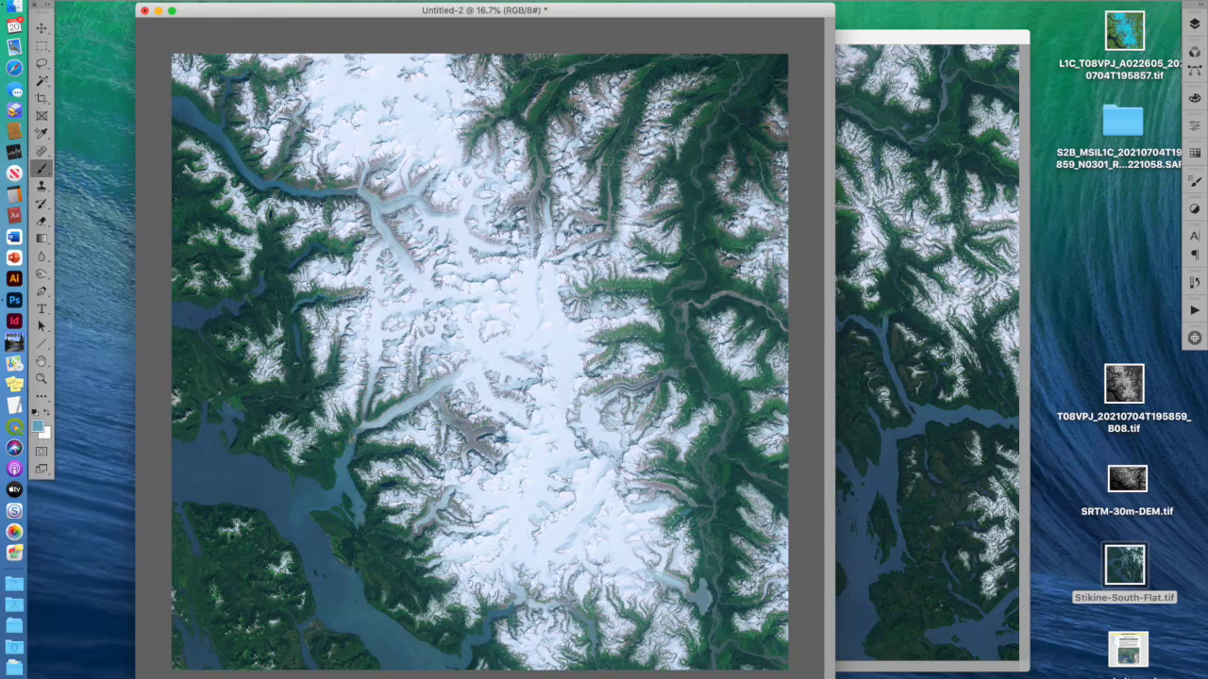
pyautogui.click(109, 0)
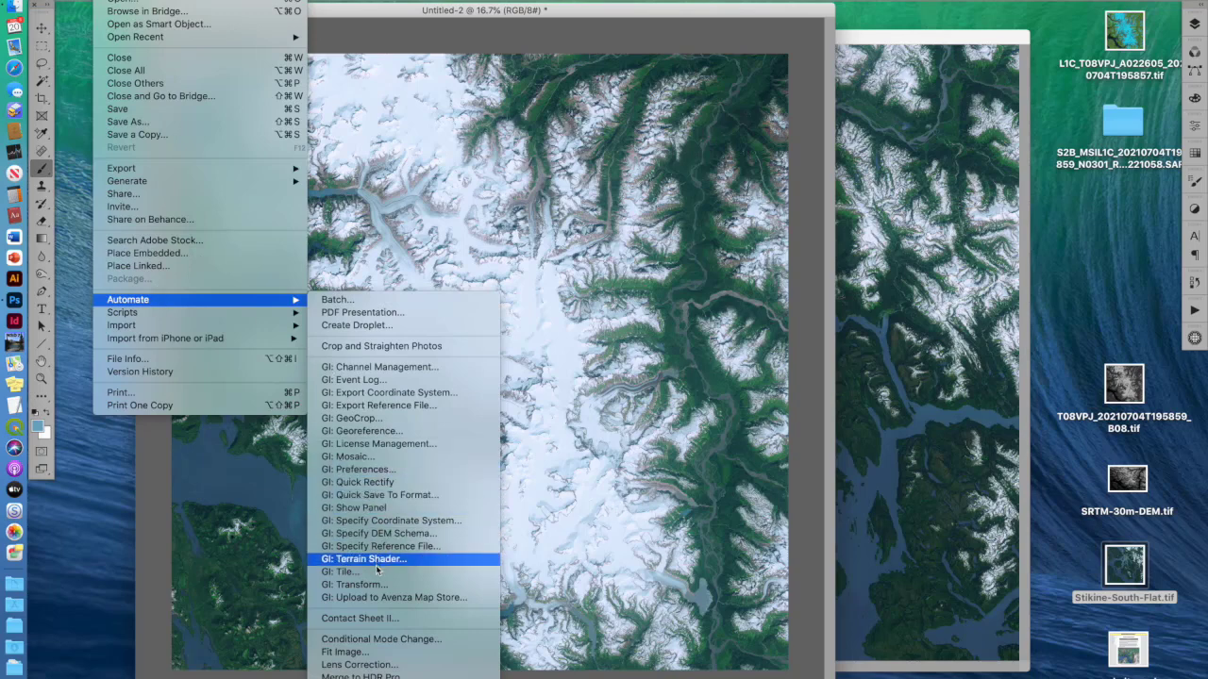
pyautogui.click(382, 457)
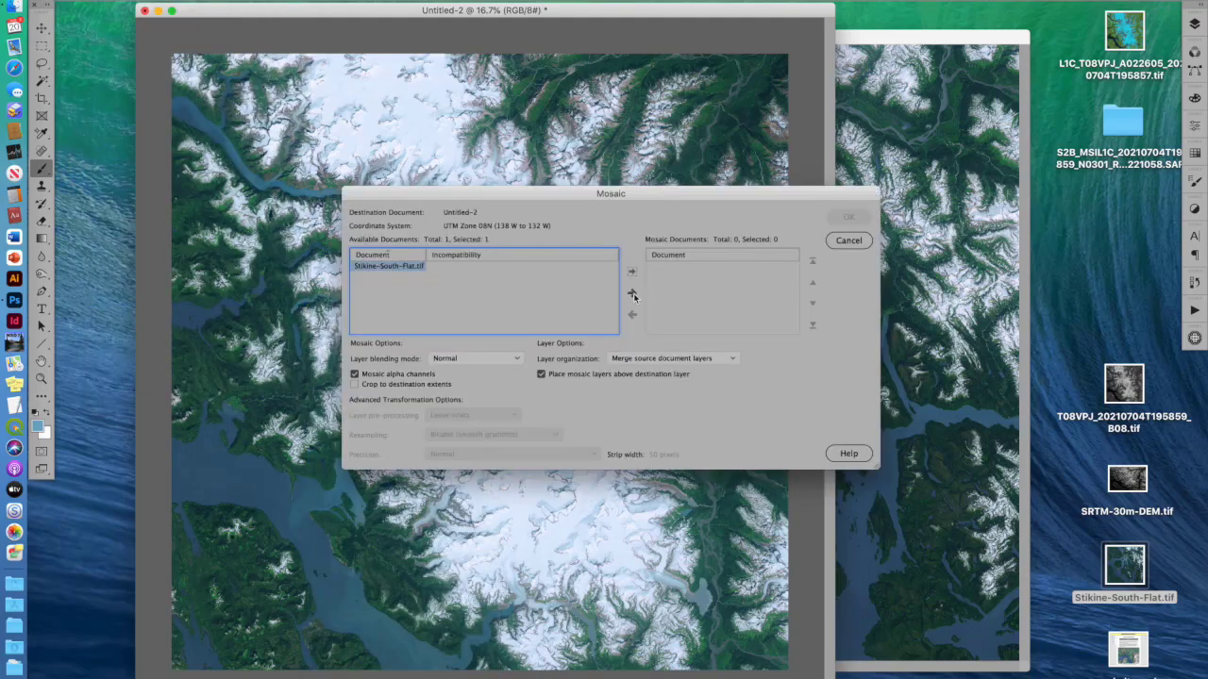
pyautogui.click(633, 293)
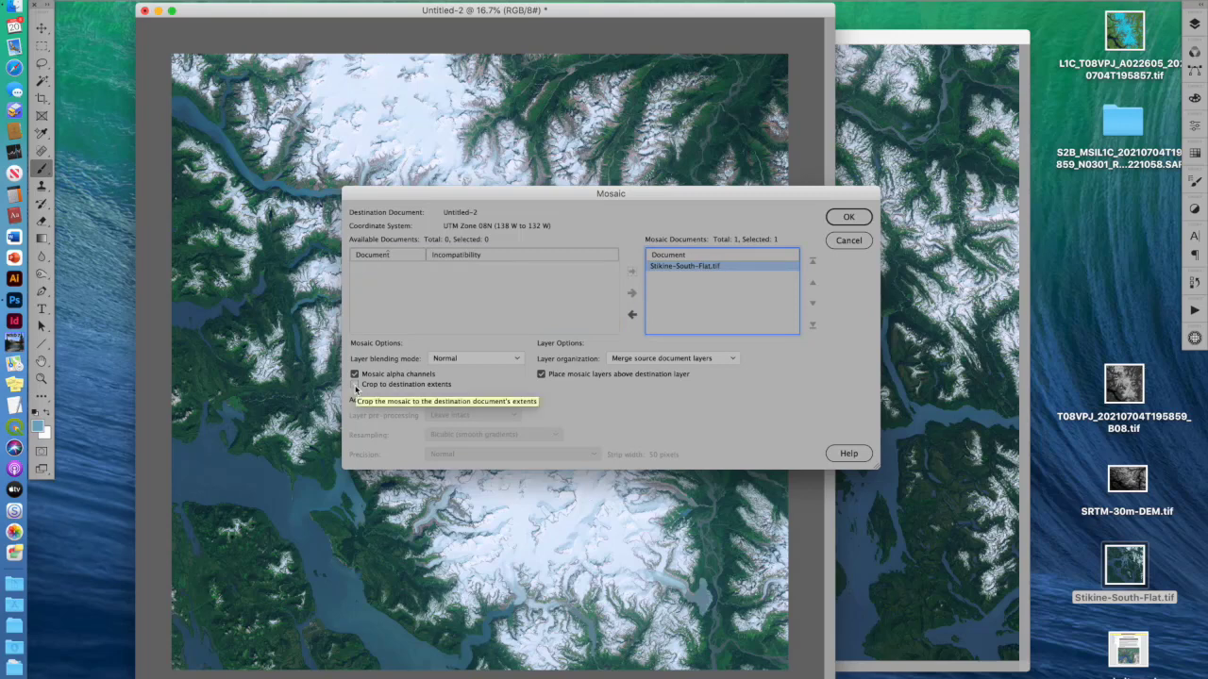
pyautogui.click(861, 217)
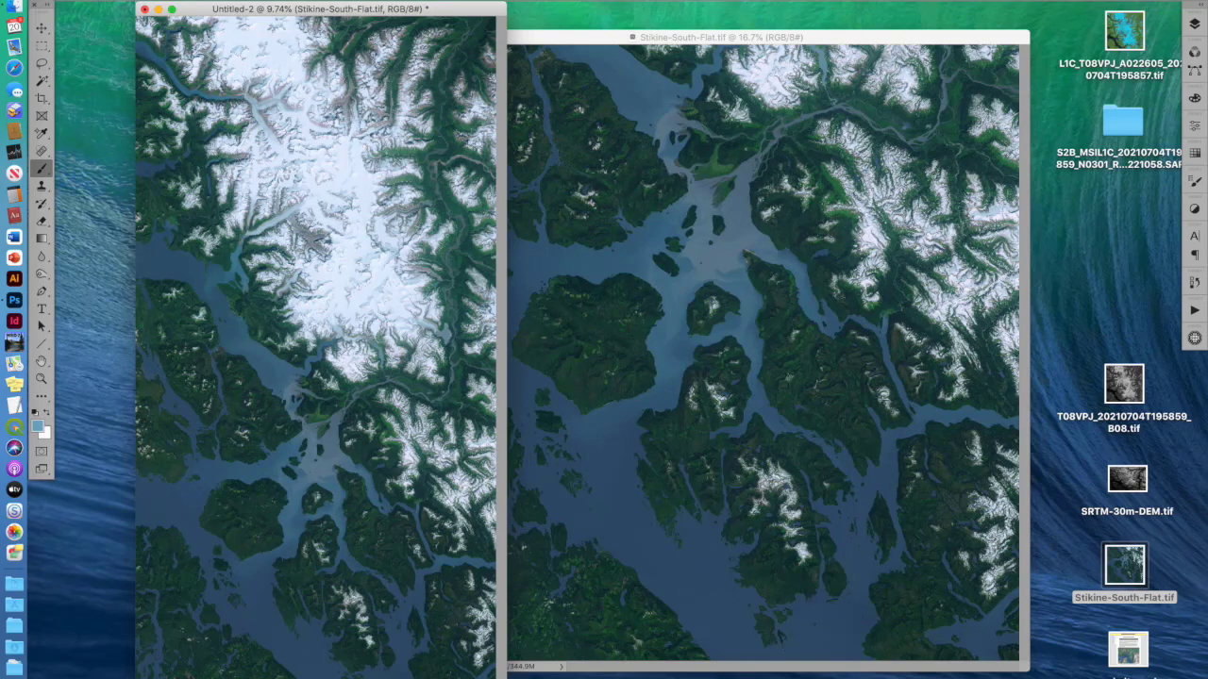
pyautogui.click(599, 36)
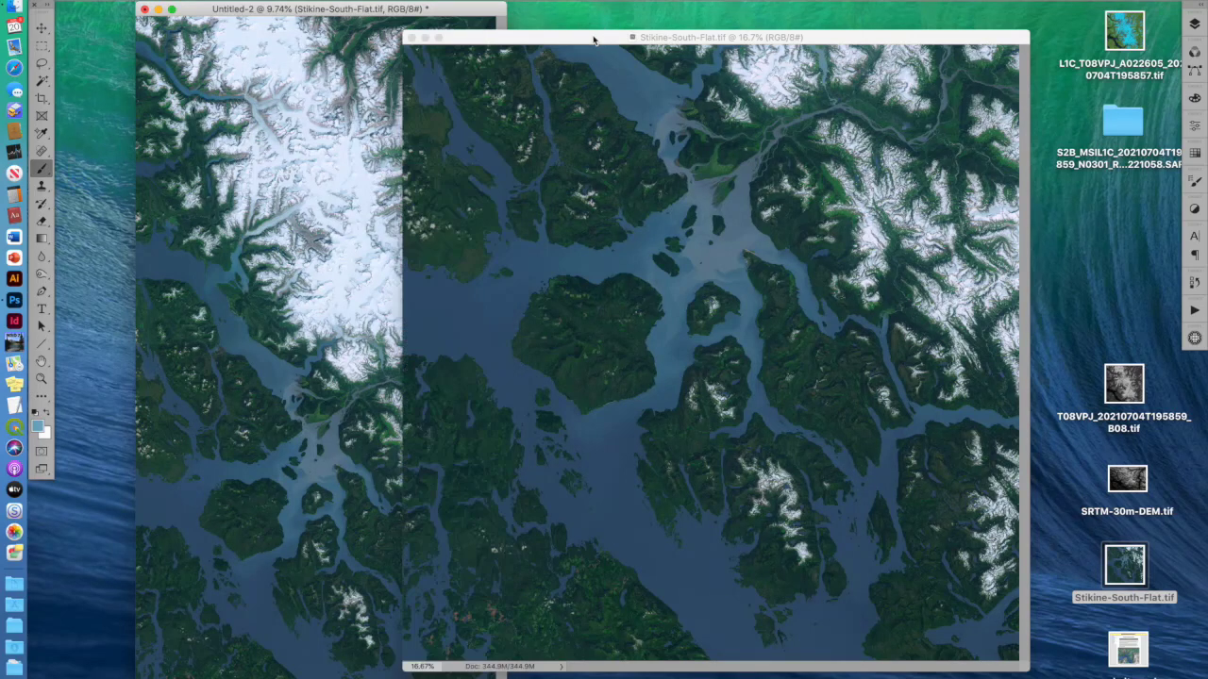
pyautogui.click(412, 37)
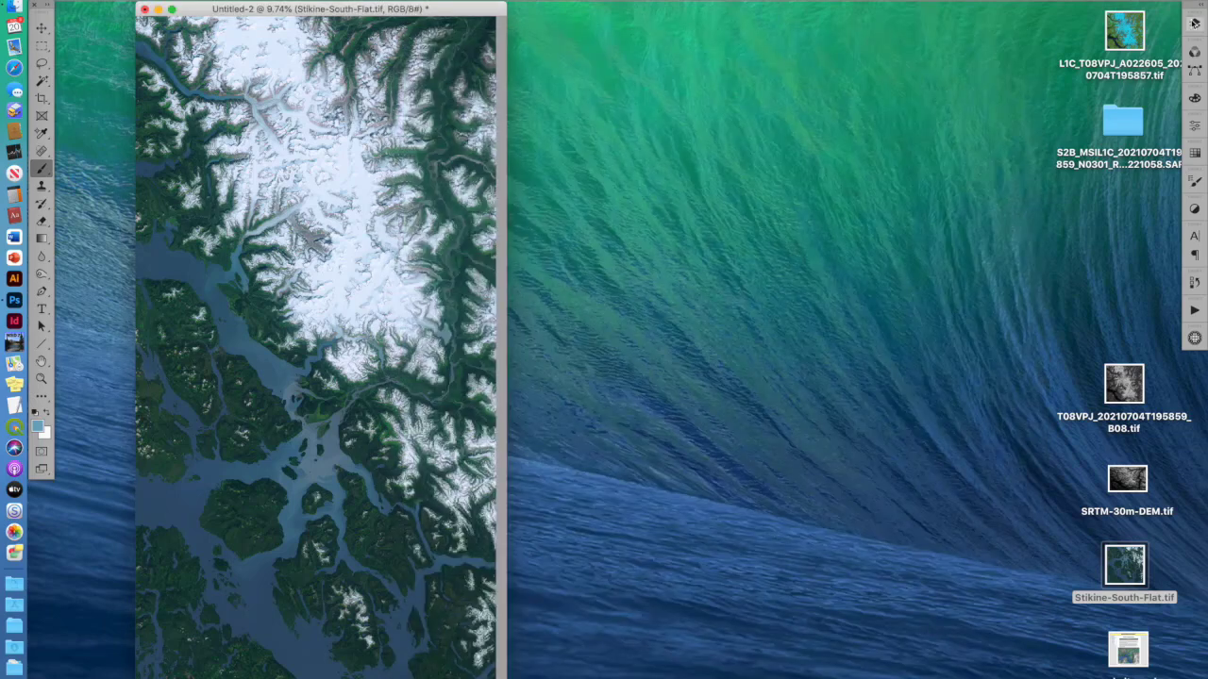
# Toggle the Stikine-South-Flat layer's visibility to compare it against Layer 0.
pyautogui.click(1195, 24)
pyautogui.click(870, 98)
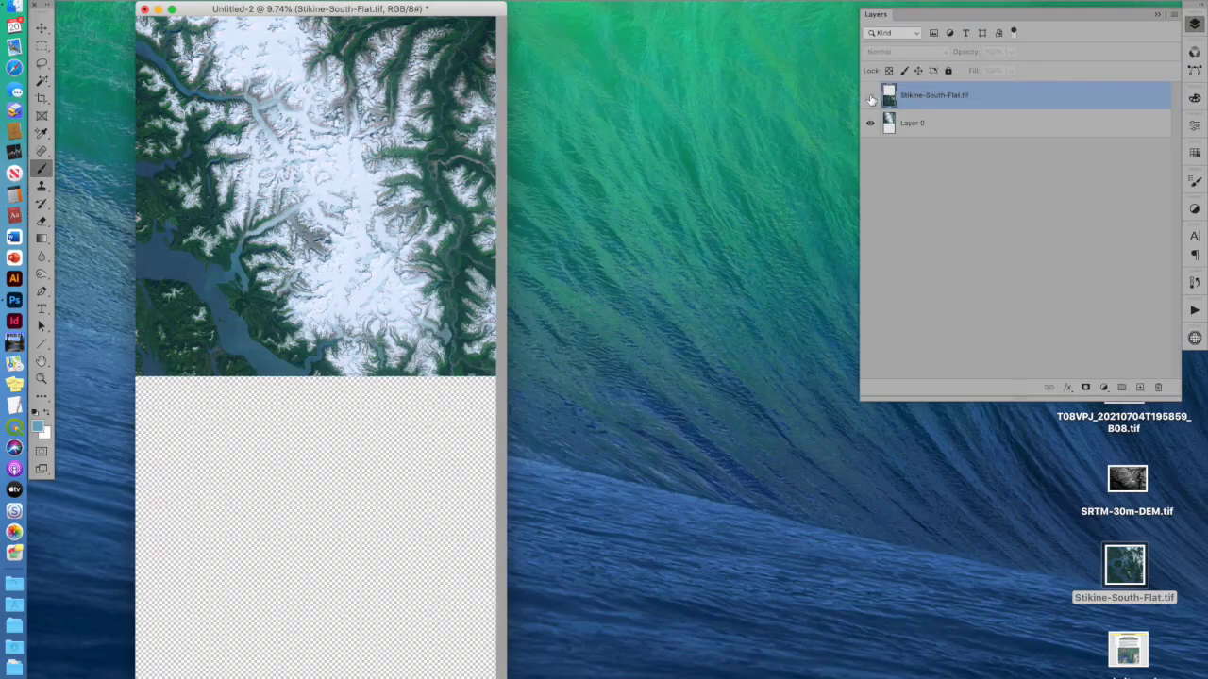
pyautogui.click(870, 98)
pyautogui.click(870, 97)
pyautogui.click(870, 97)
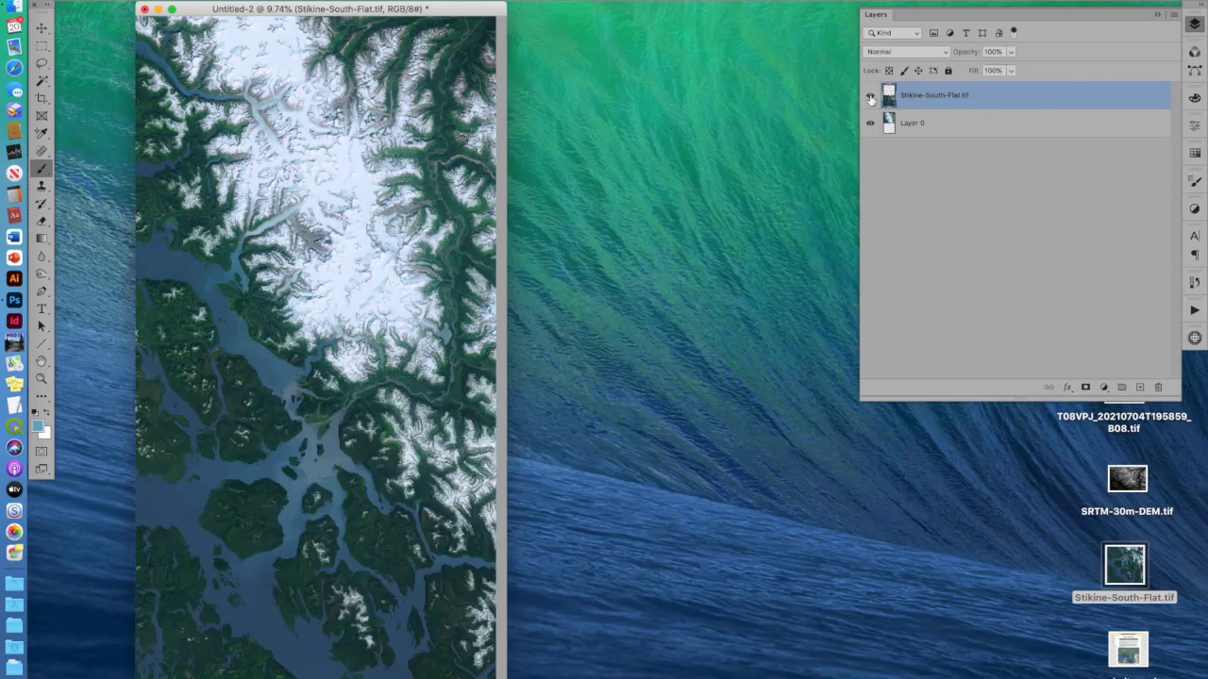
# Set the Stikine-South-Flat layer to Multiply blending and add a white layer mask.
pyautogui.click(887, 54)
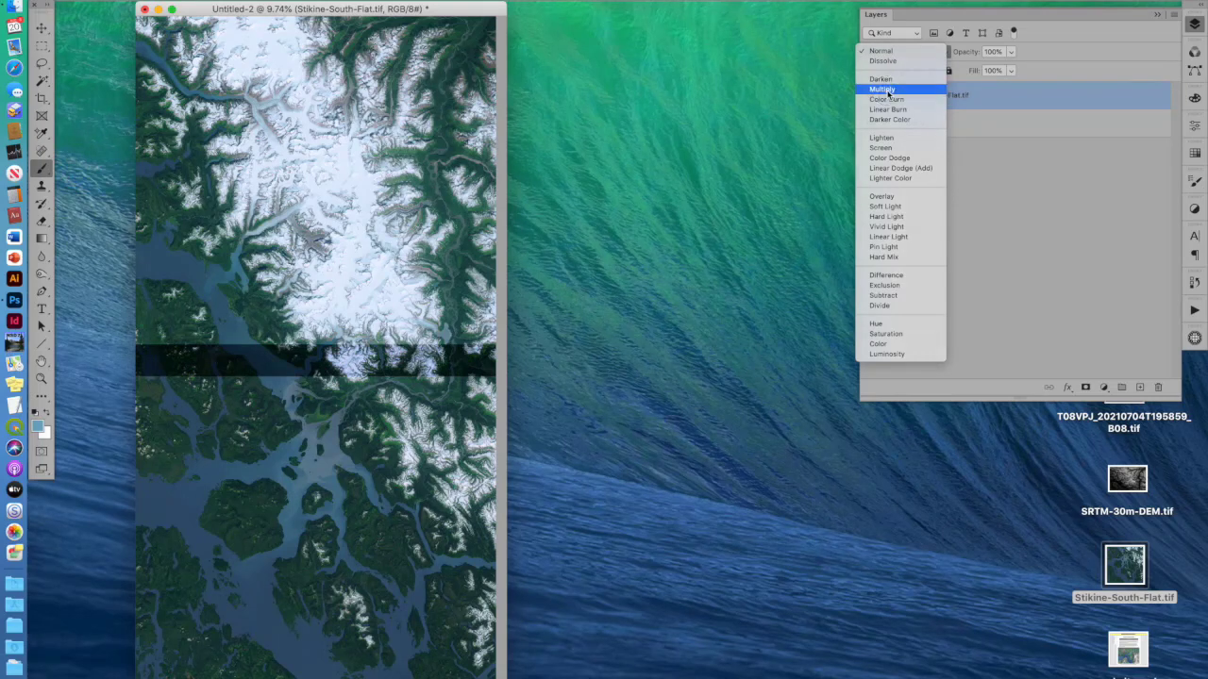
pyautogui.click(885, 89)
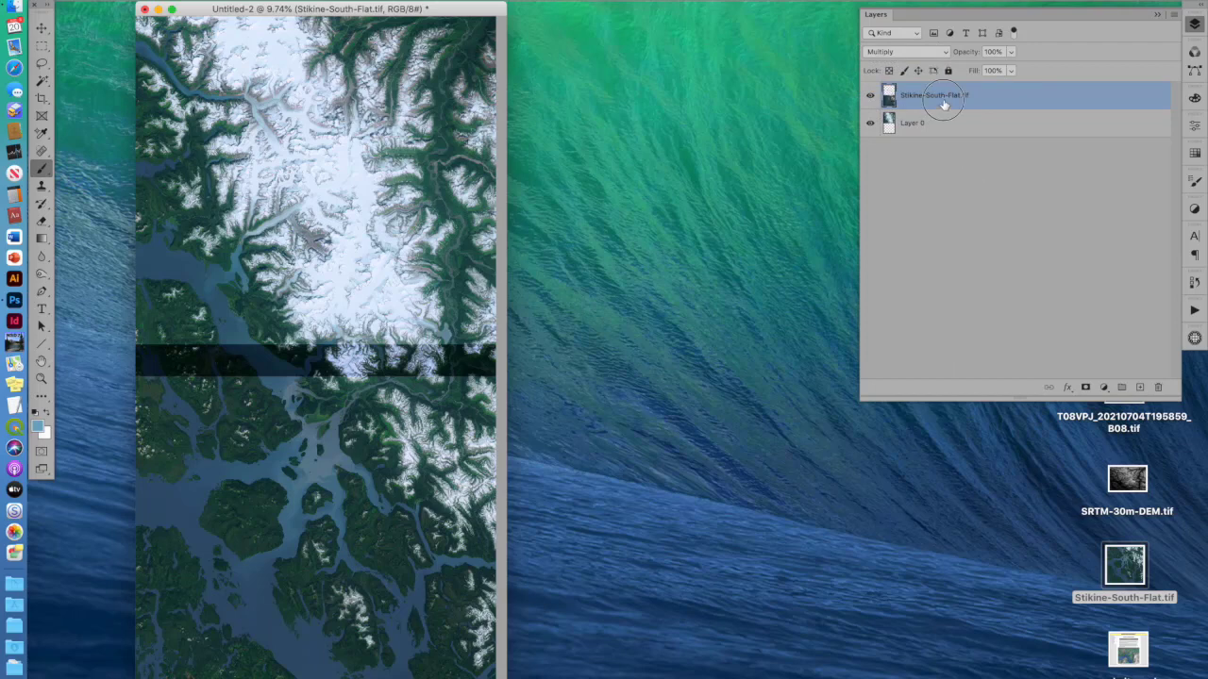
pyautogui.click(1085, 388)
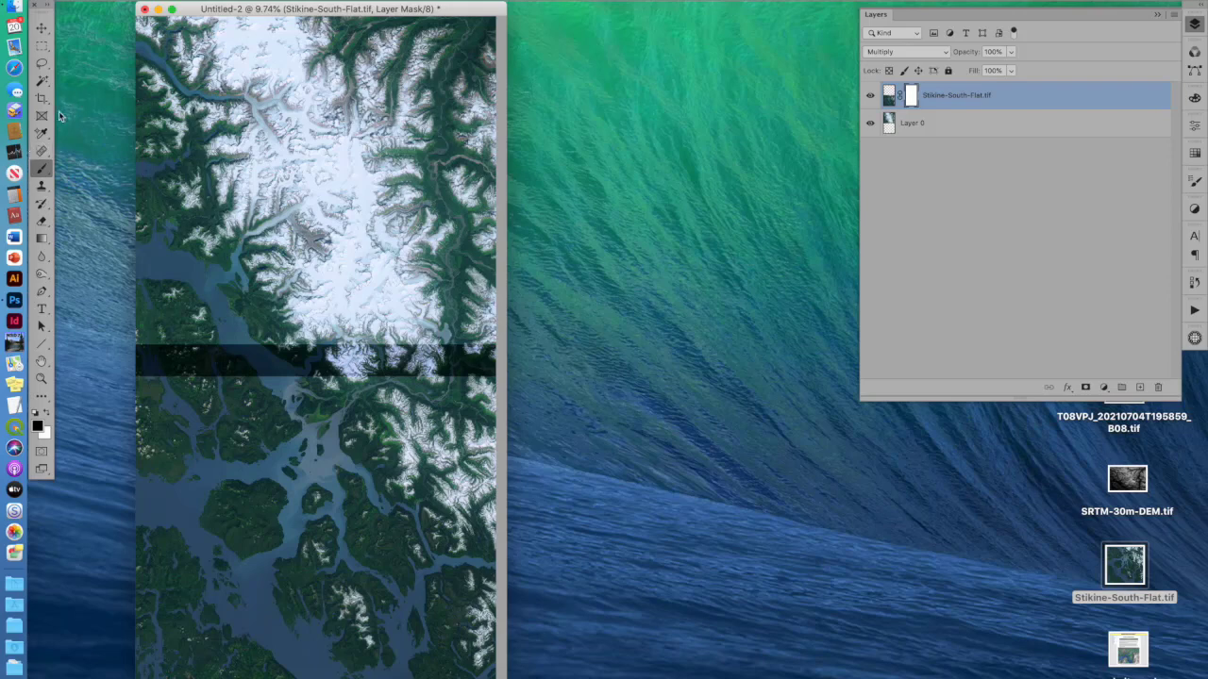
pyautogui.click(43, 240)
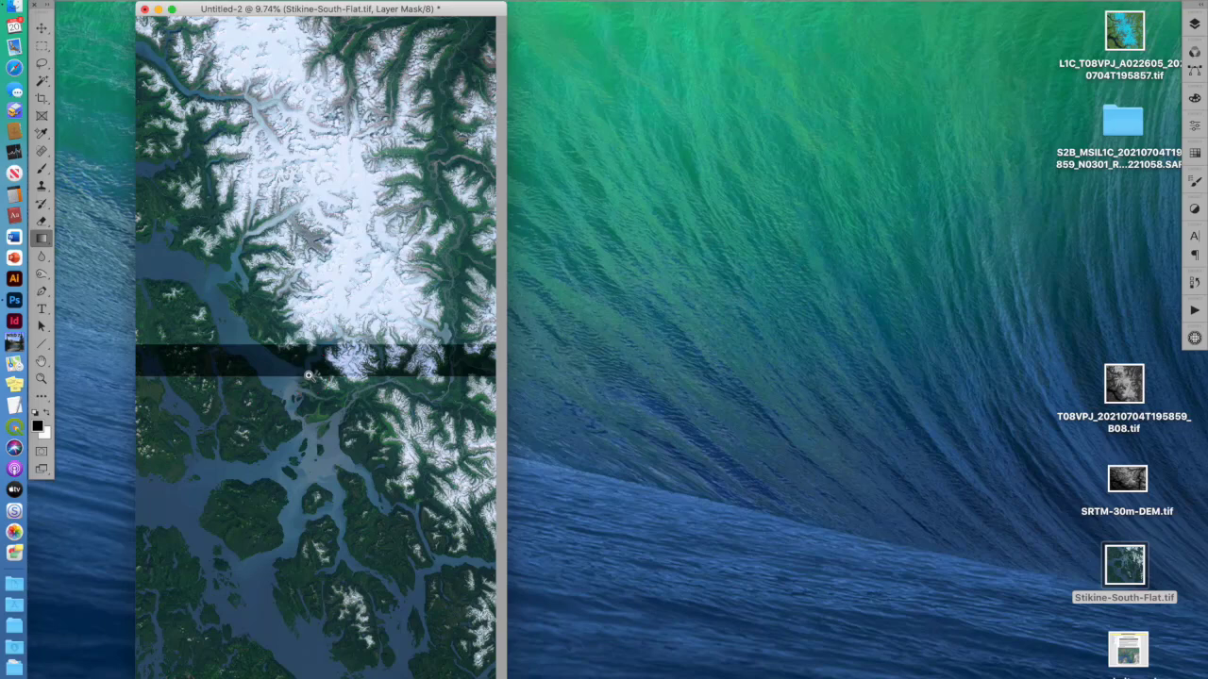
# Draw a vertical black-to-white gradient on the mask across the overlap, then return blending to Normal.
pyautogui.scroll(3, 309, 373)
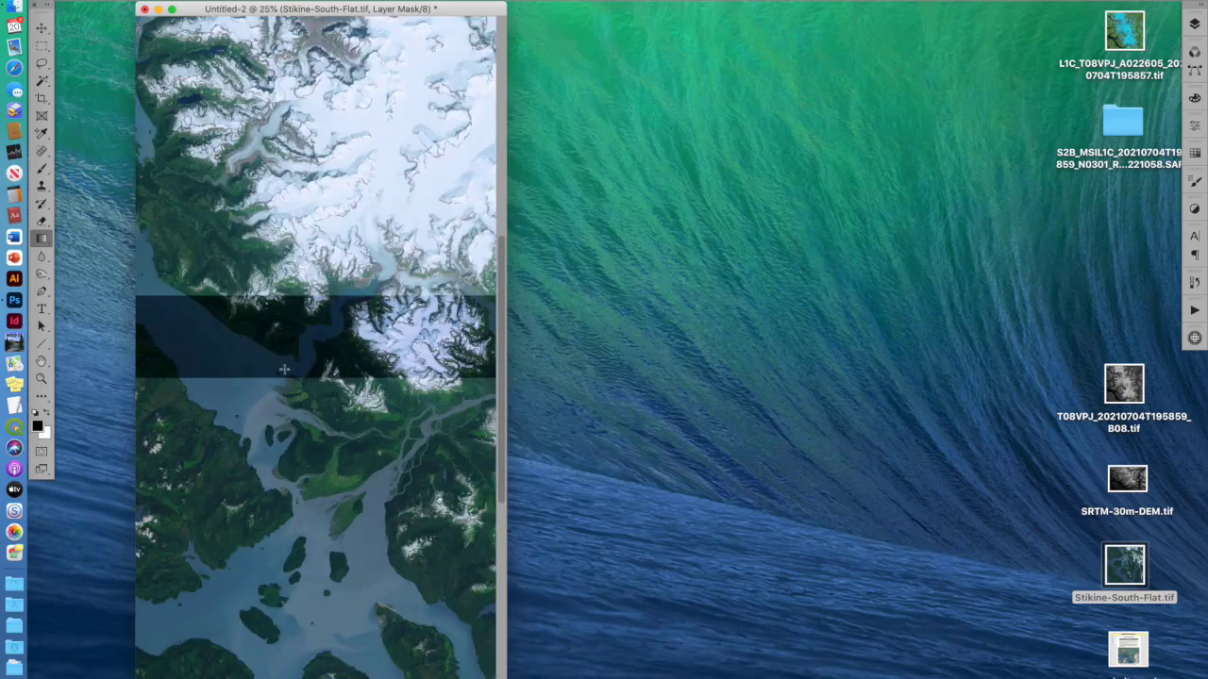
pyautogui.moveTo(284, 369); pyautogui.dragTo(284, 296)
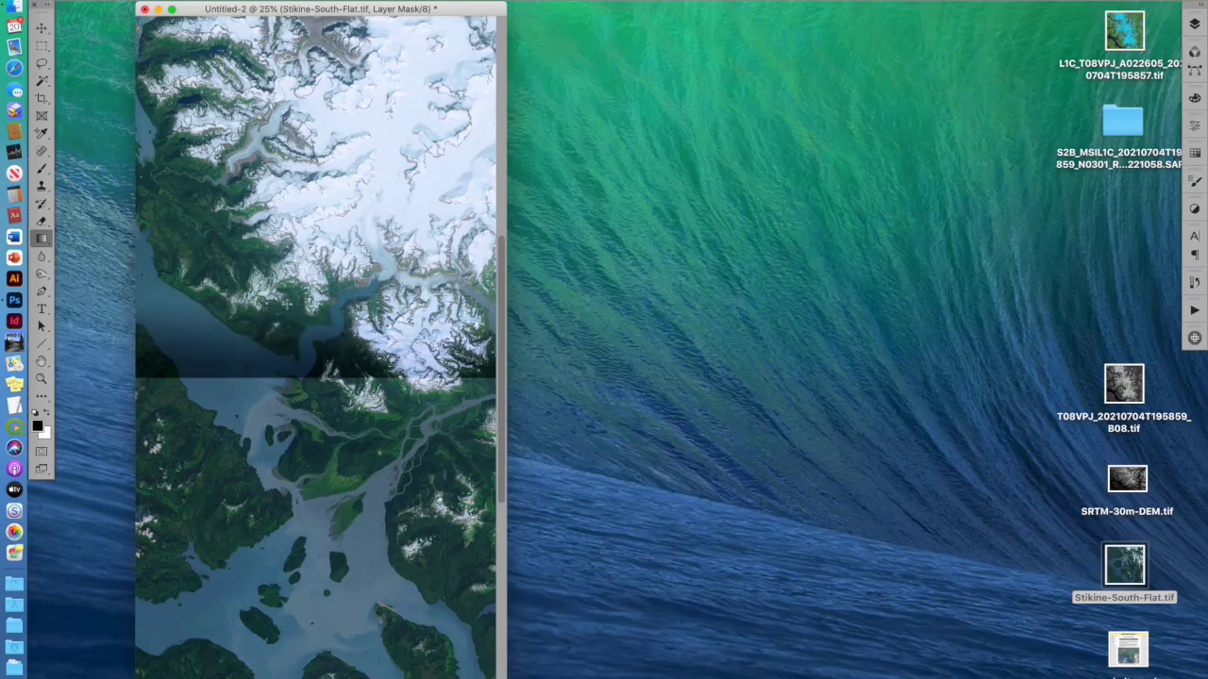
pyautogui.click(1193, 24)
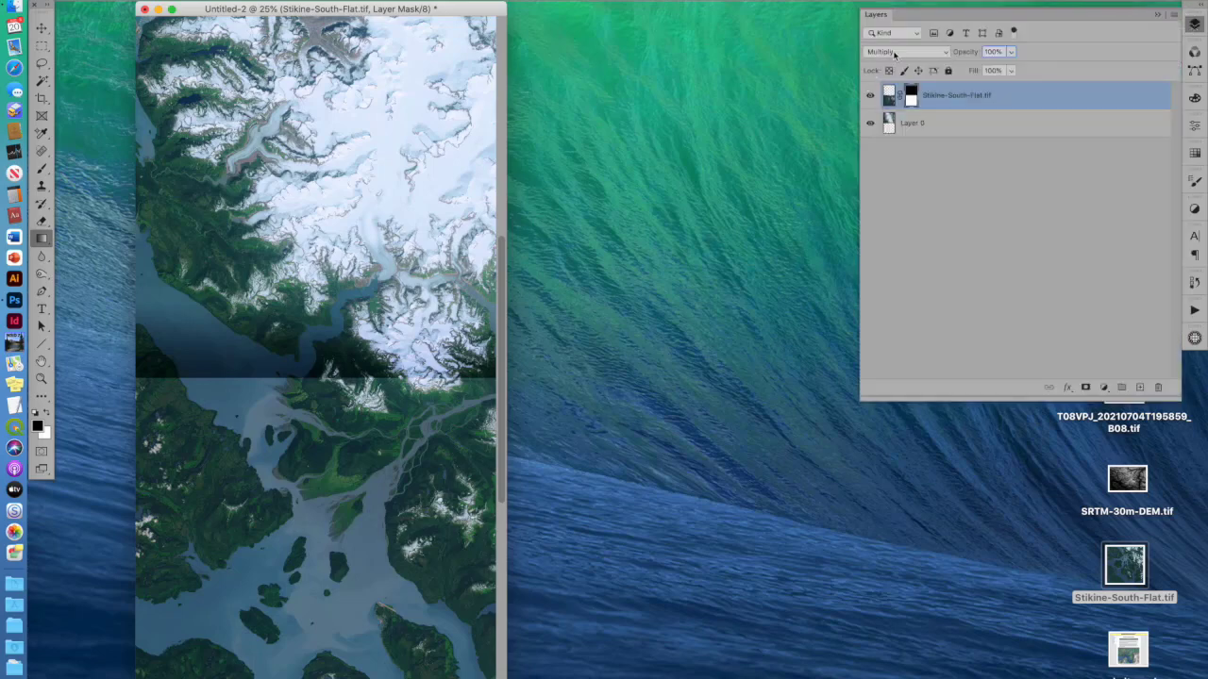
pyautogui.click(894, 52)
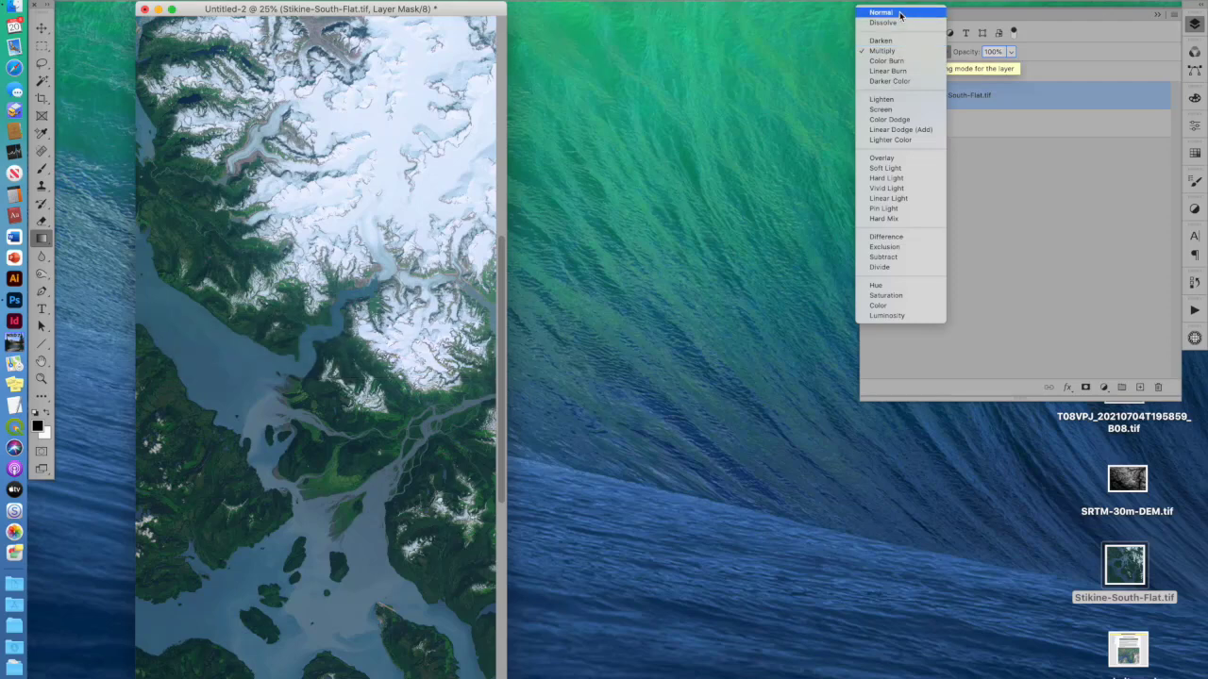
pyautogui.click(900, 16)
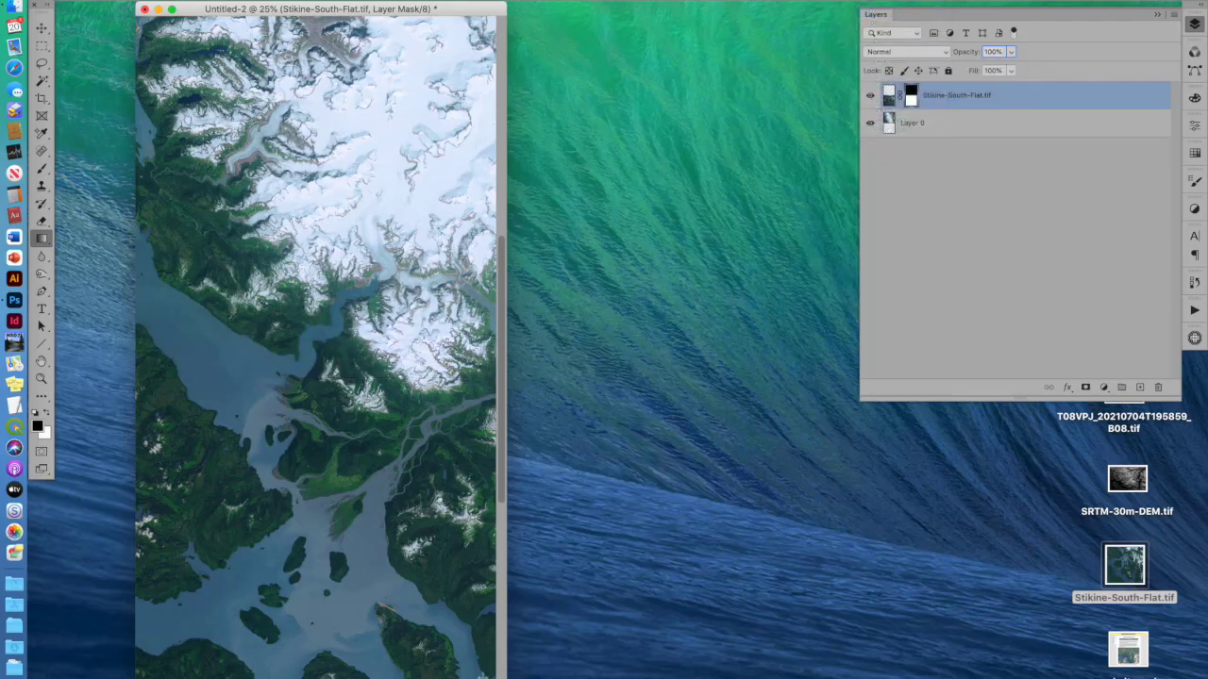
# Hide the Layers panel, widen the document window and scroll to view the merged mosaic.
pyautogui.press('F7')
pyautogui.moveTo(506, 340); pyautogui.dragTo(789, 340)
pyautogui.hscroll(-6, 383, 500)
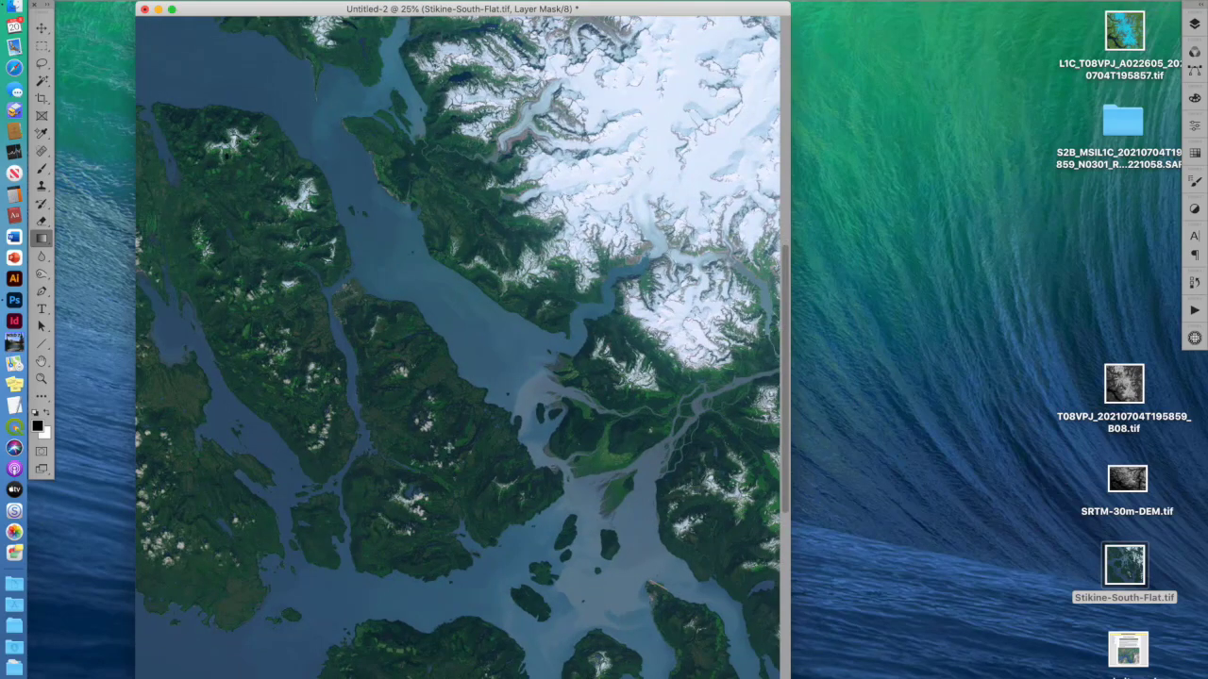
pyautogui.scroll(-3, 449, 448)
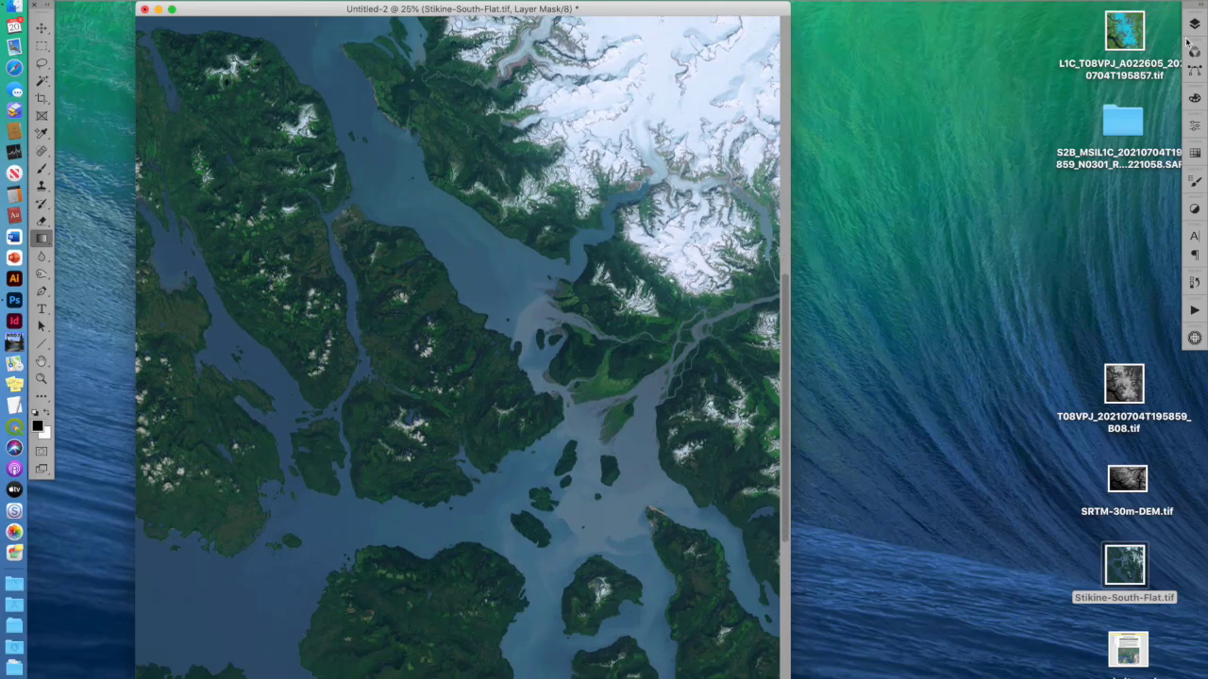
pyautogui.scroll(-3, 502, 349)
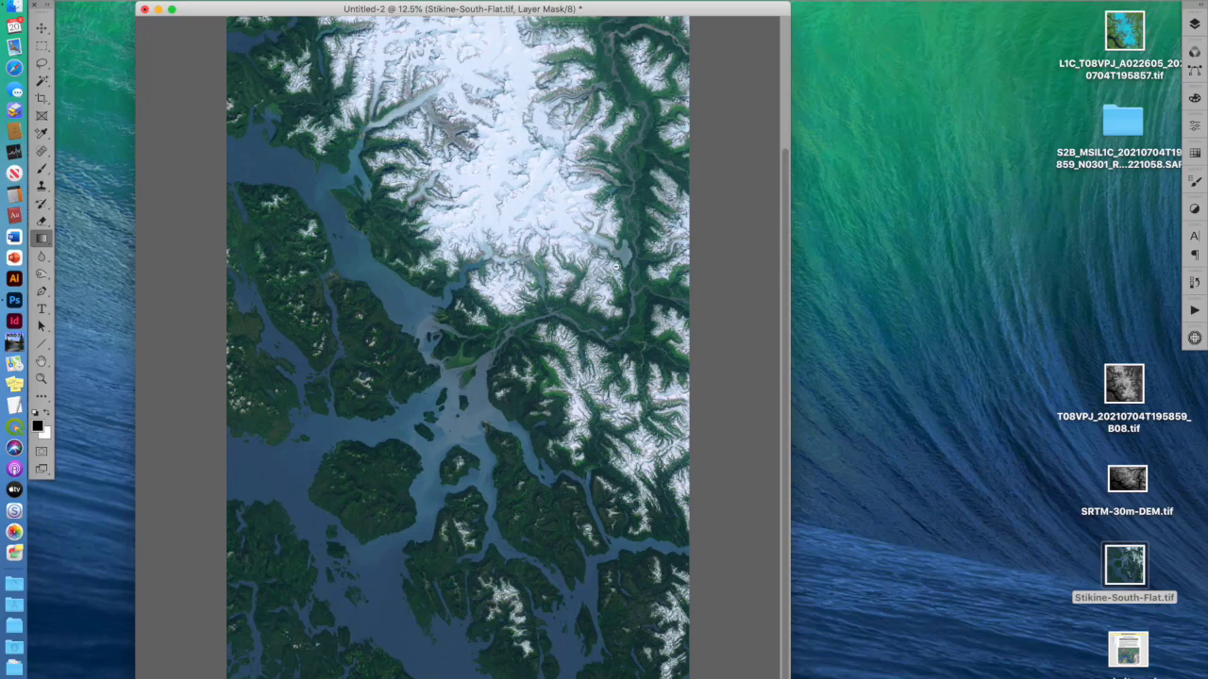
# Apply Hue/Saturation to the Stikine-South-Flat layer image, lightening it slightly and lowering saturation by 3.
pyautogui.click(1193, 26)
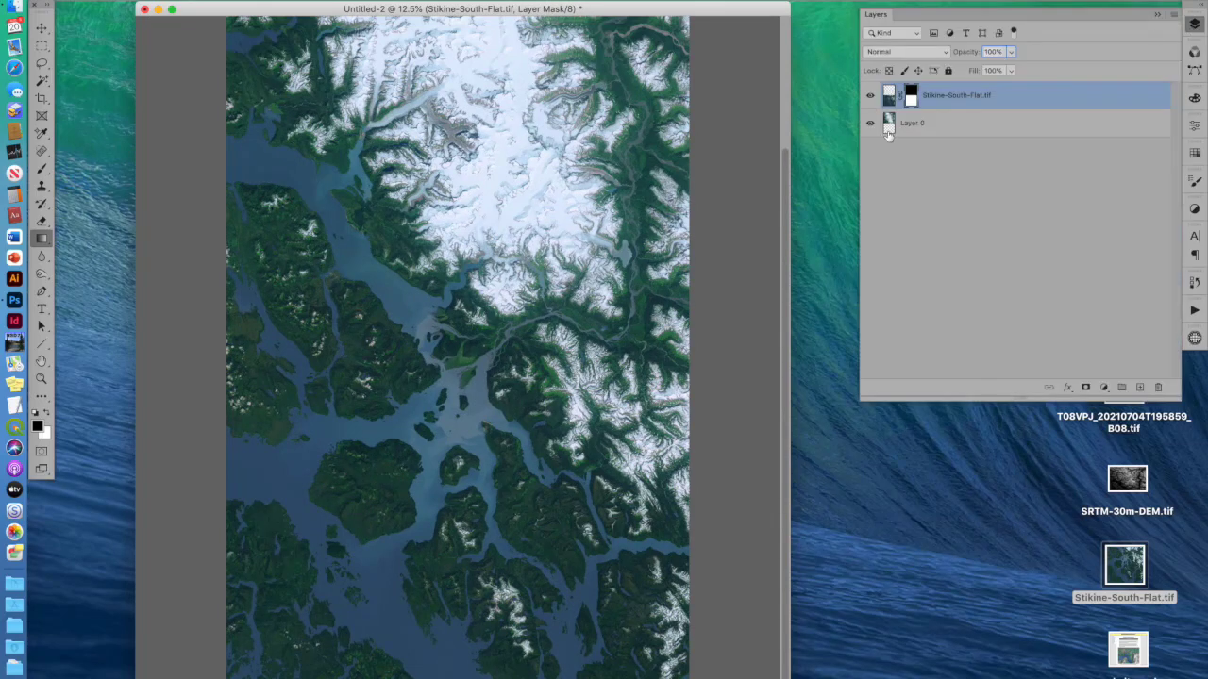
pyautogui.click(891, 95)
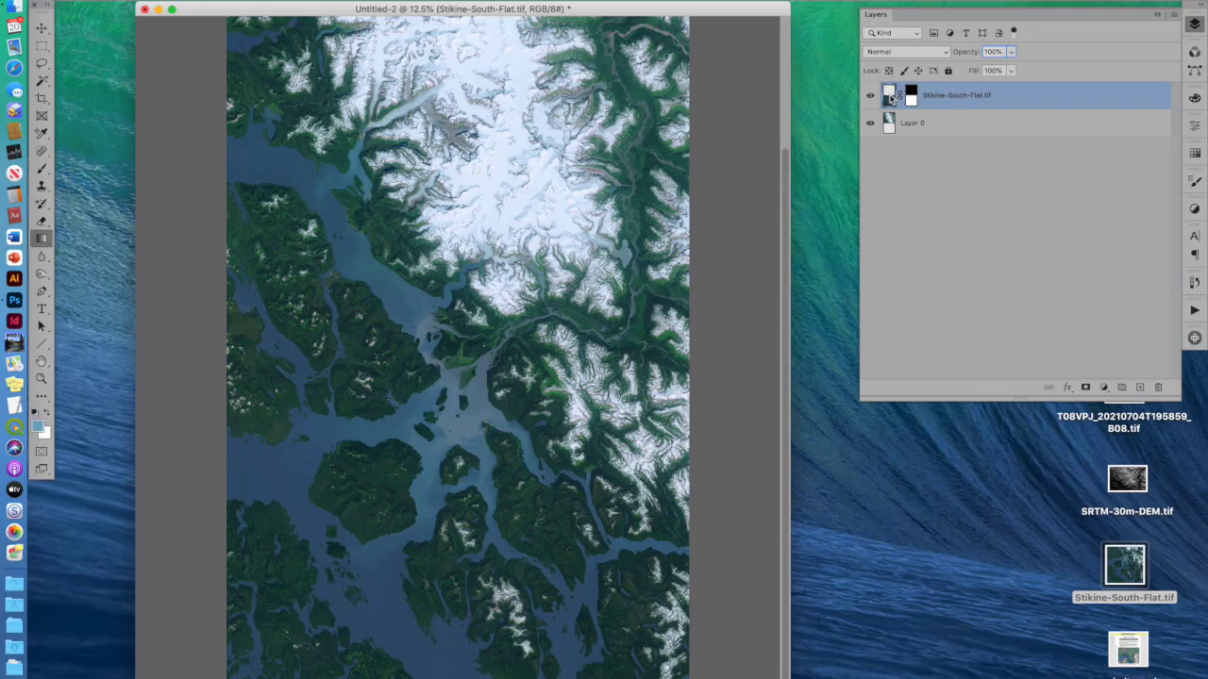
pyautogui.click(163, 0)
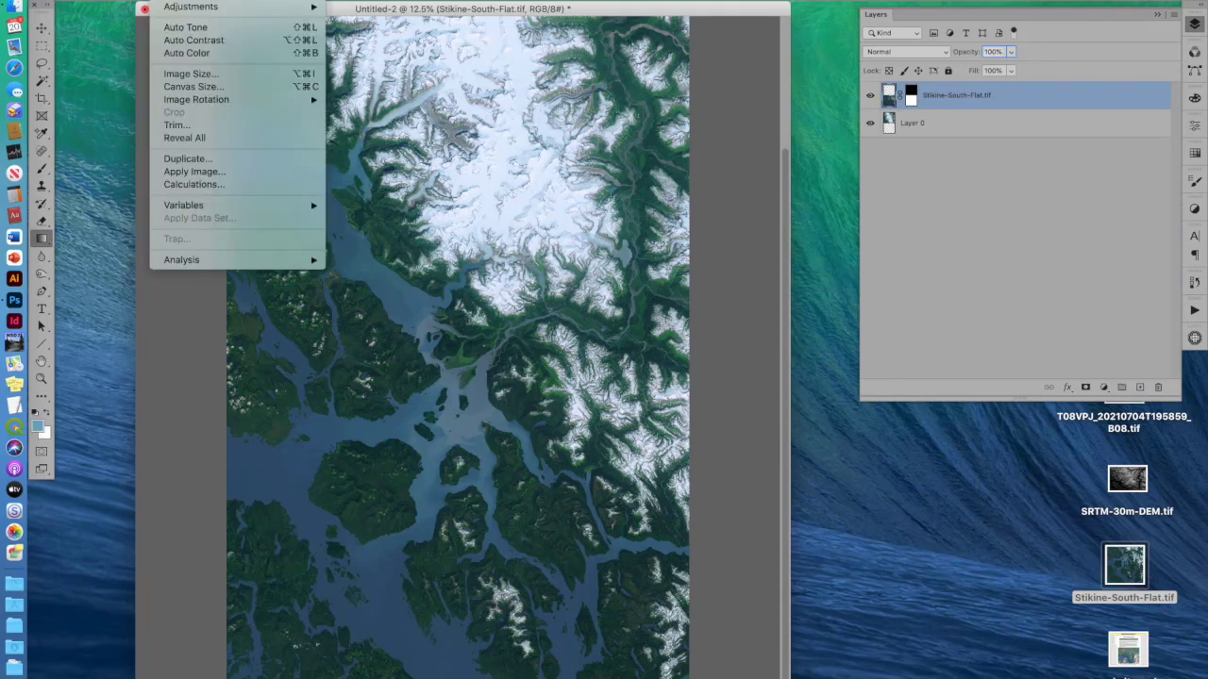
pyautogui.moveTo(217, 7)
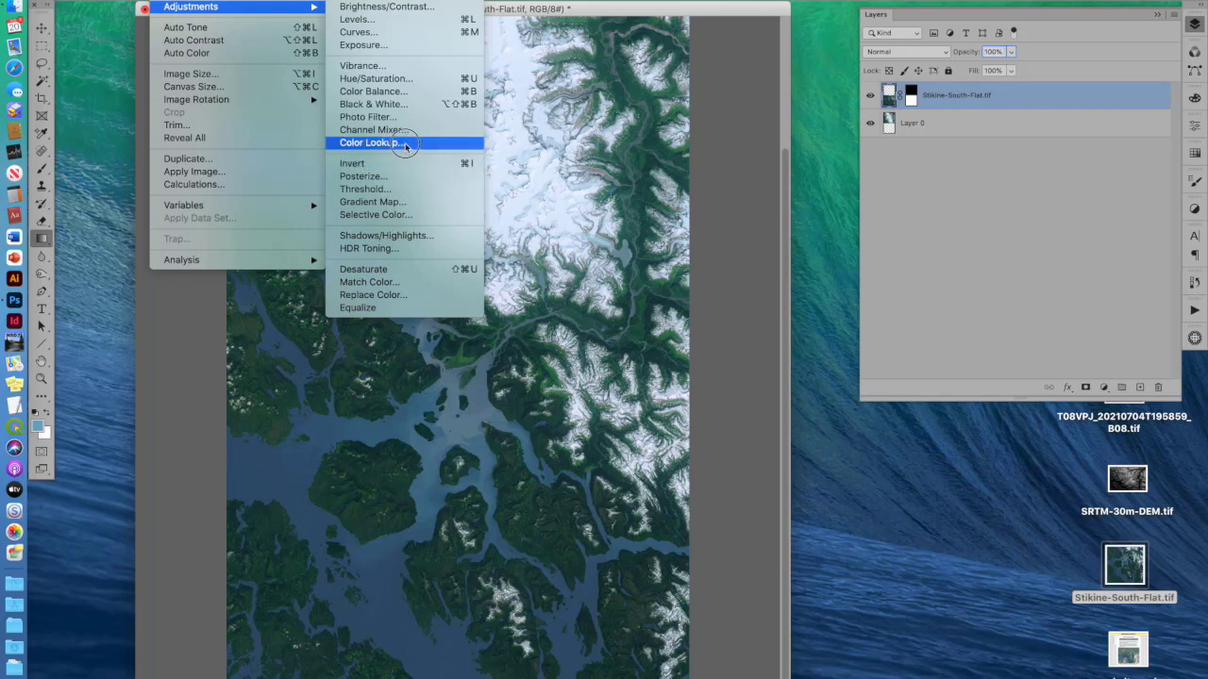
pyautogui.click(411, 80)
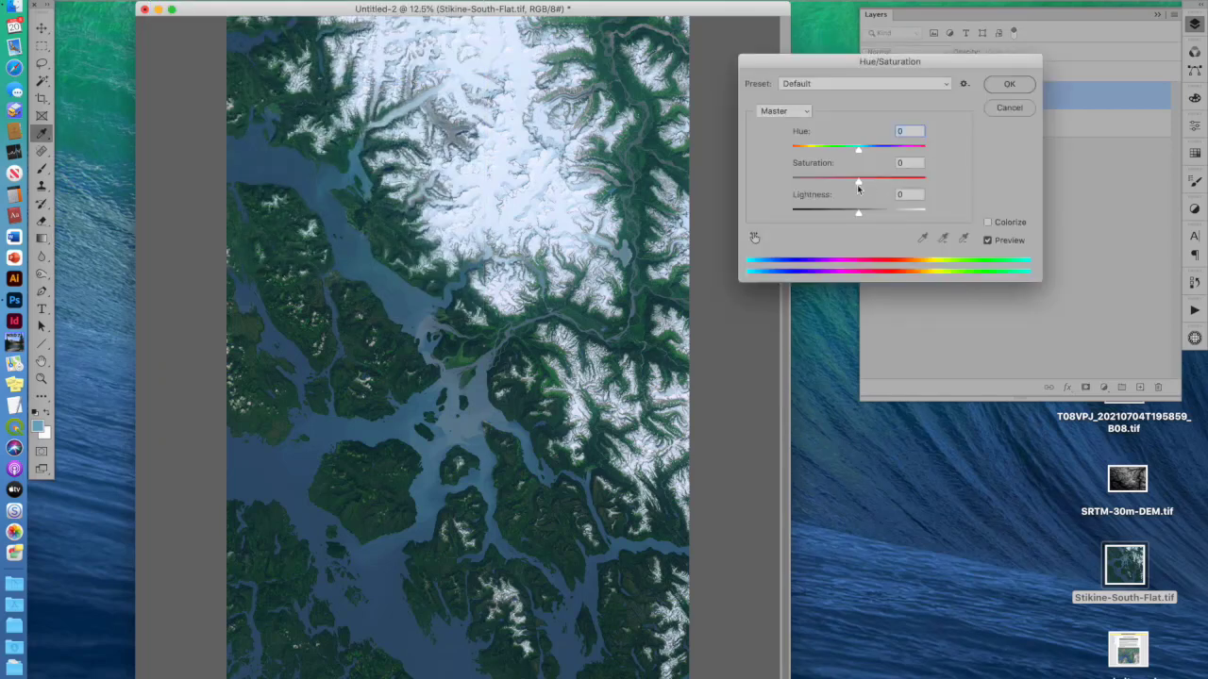
pyautogui.moveTo(858, 213); pyautogui.dragTo(857, 183)
pyautogui.click(1008, 84)
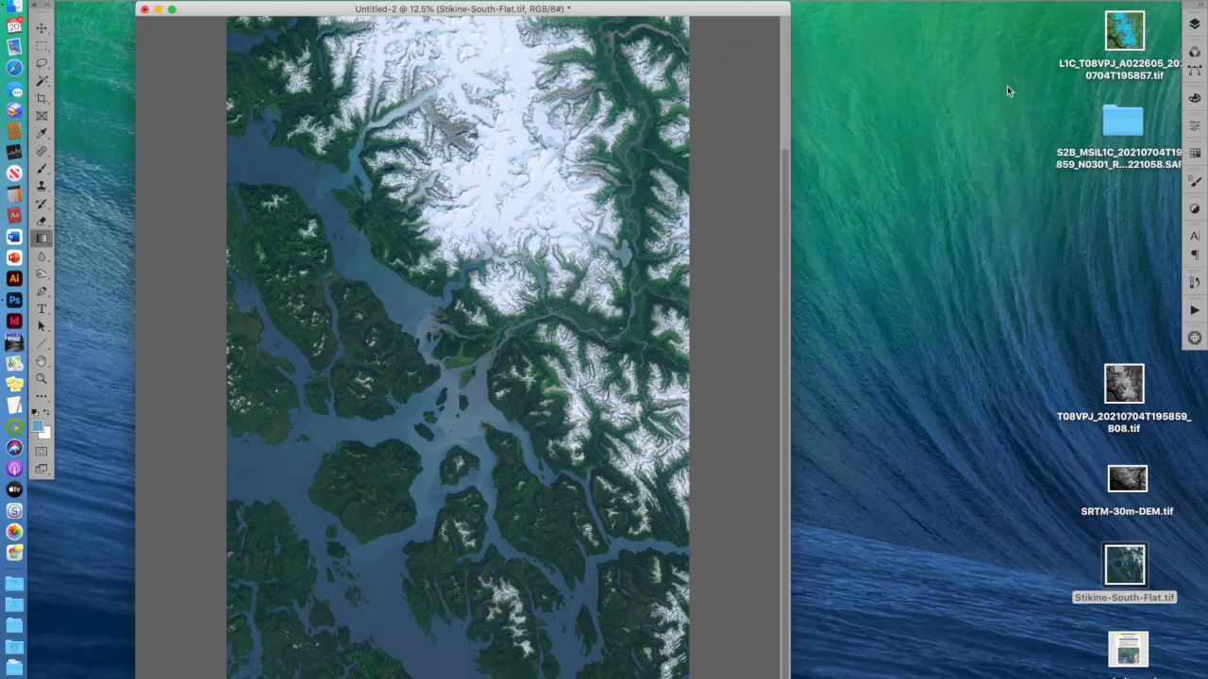
pyautogui.click(1195, 27)
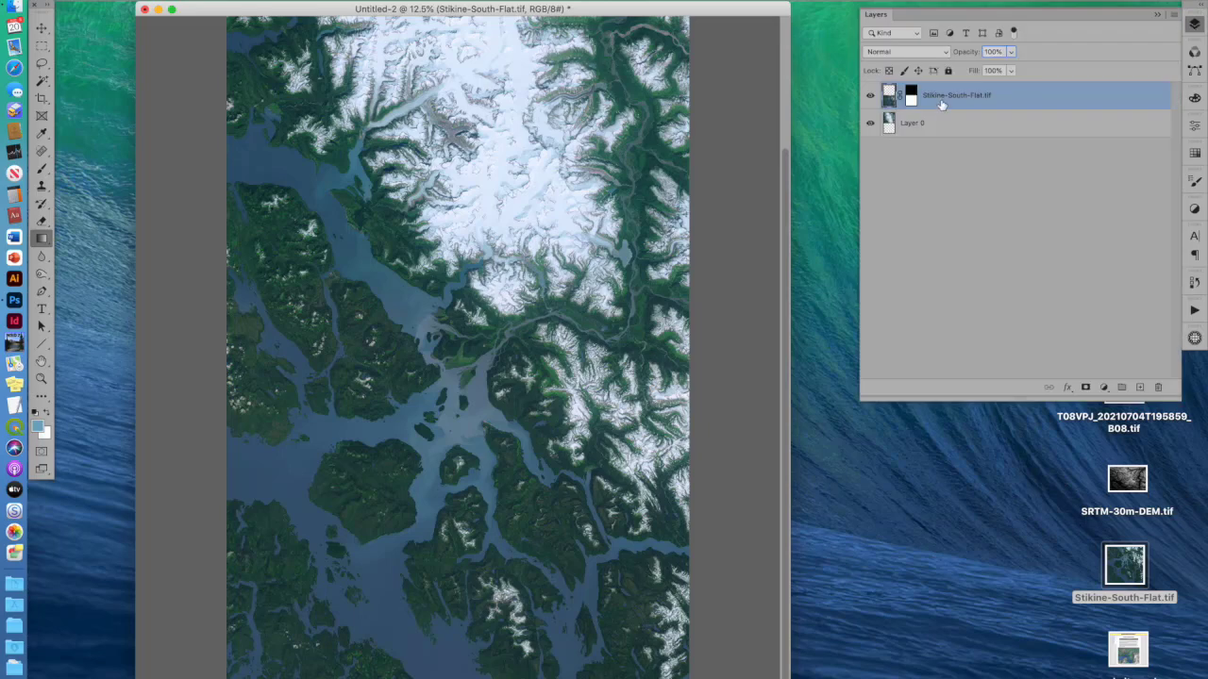
# Use Flatten Image from the Layers panel menu, then zoom in on the glacier detail.
pyautogui.click(1173, 14)
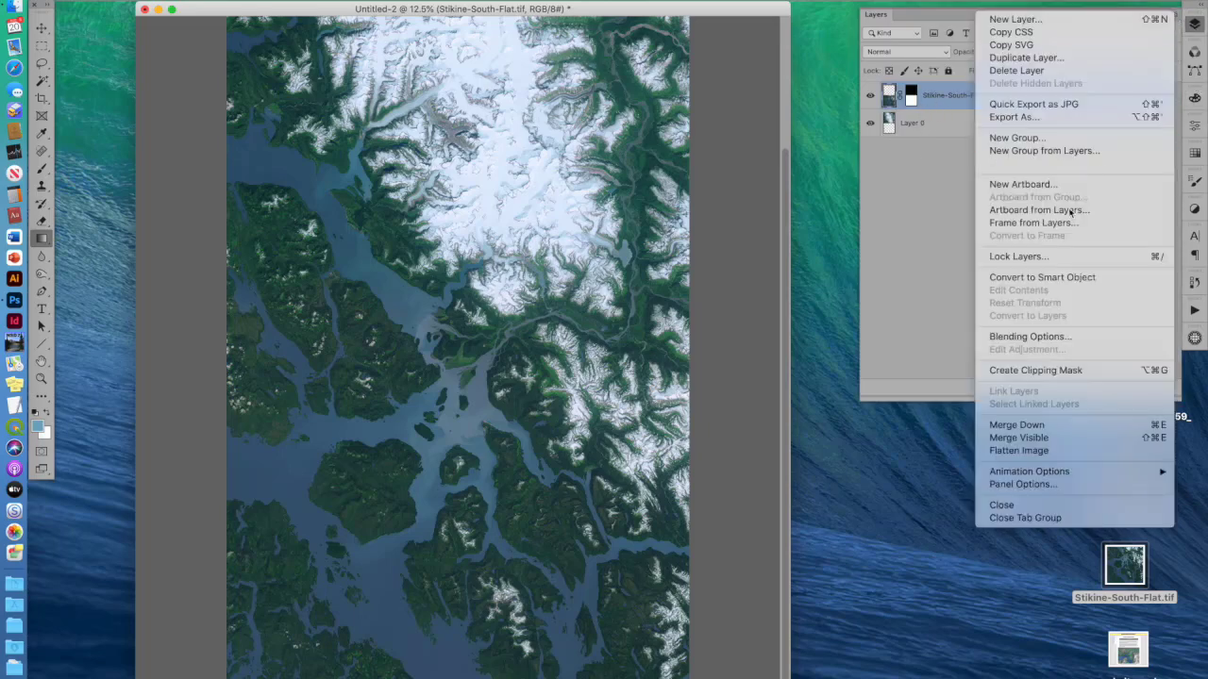
pyautogui.click(1035, 455)
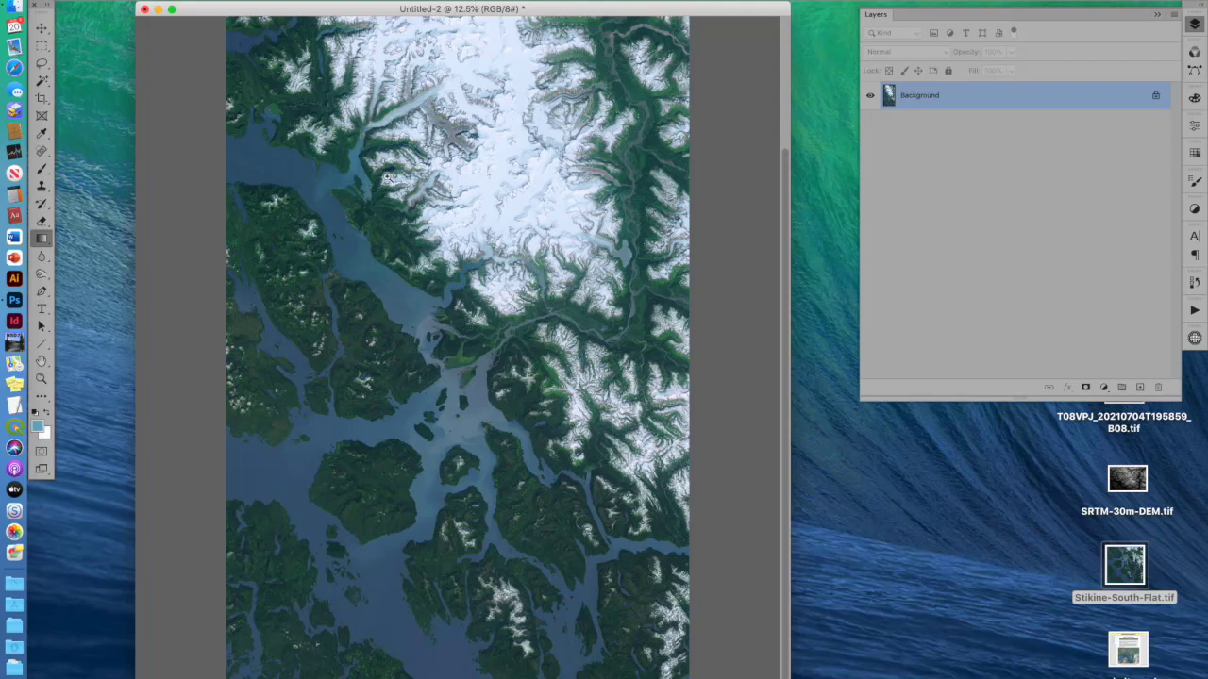
pyautogui.click(396, 137)
pyautogui.moveTo(396, 137); pyautogui.dragTo(505, 265)
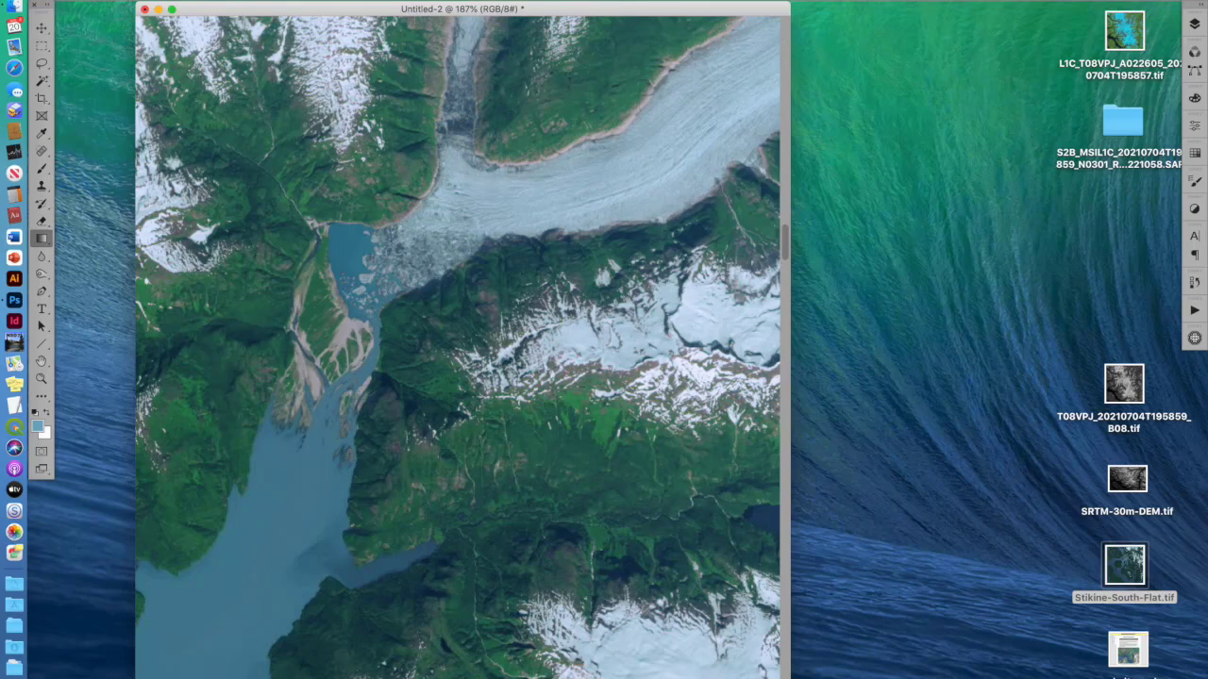
# Apply Unsharp Mask at Amount 100%, Radius 0.5 px, Threshold 0, checking the preview before and after.
pyautogui.click(317, 0)
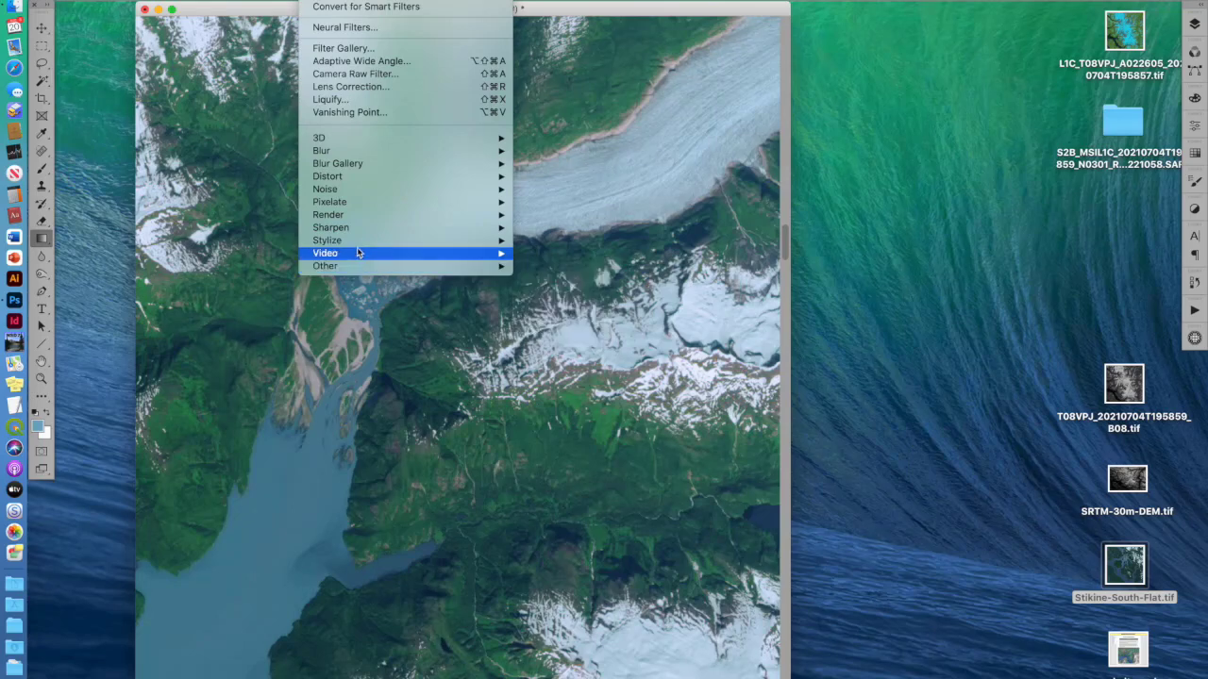
pyautogui.moveTo(359, 231)
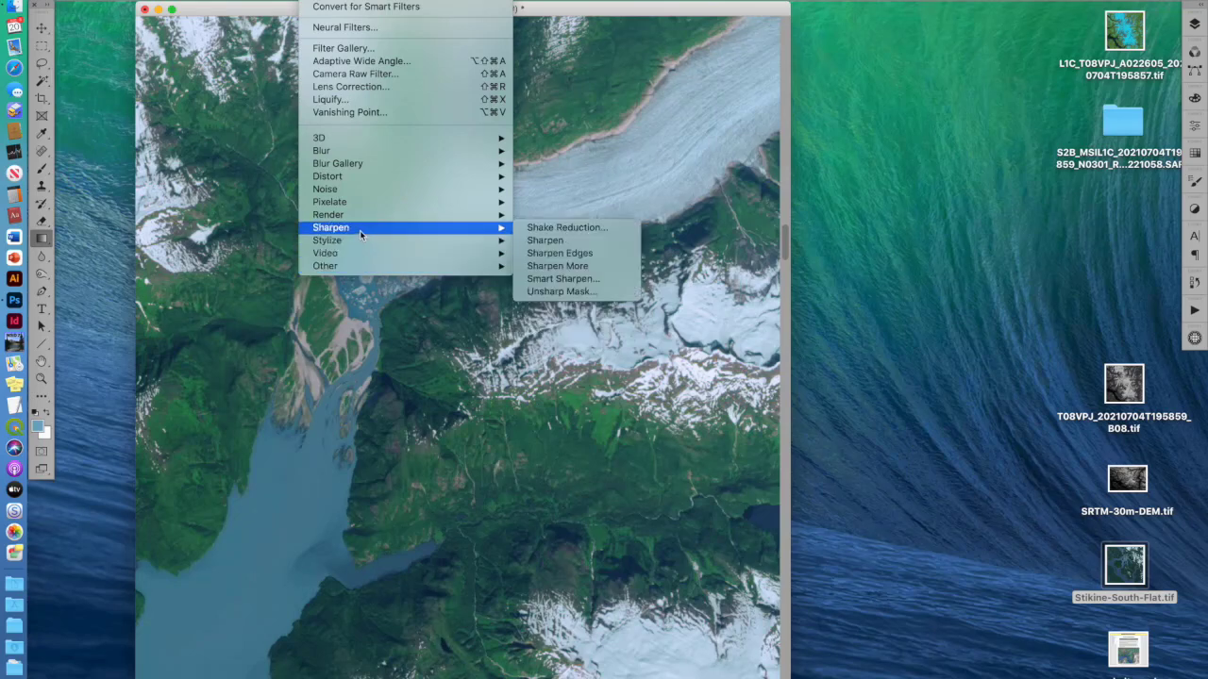
pyautogui.click(609, 290)
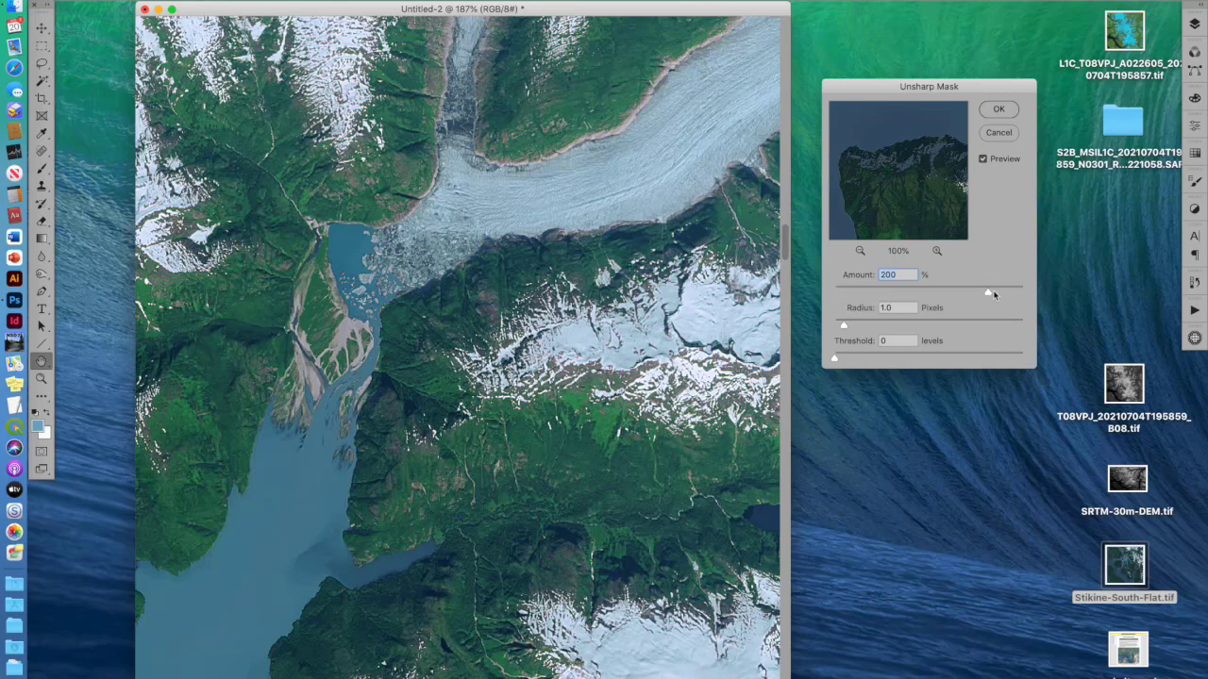
pyautogui.moveTo(989, 296); pyautogui.dragTo(937, 298)
pyautogui.moveTo(844, 329); pyautogui.dragTo(839, 328)
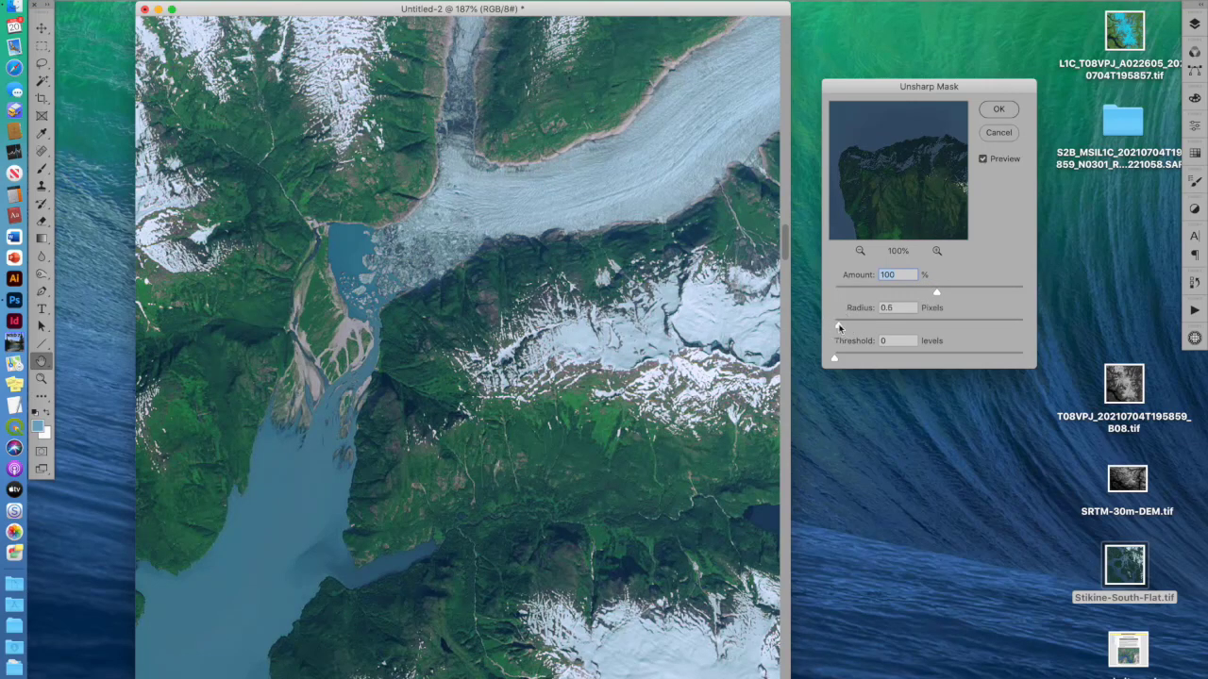
pyautogui.click(982, 159)
pyautogui.click(982, 160)
pyautogui.click(998, 109)
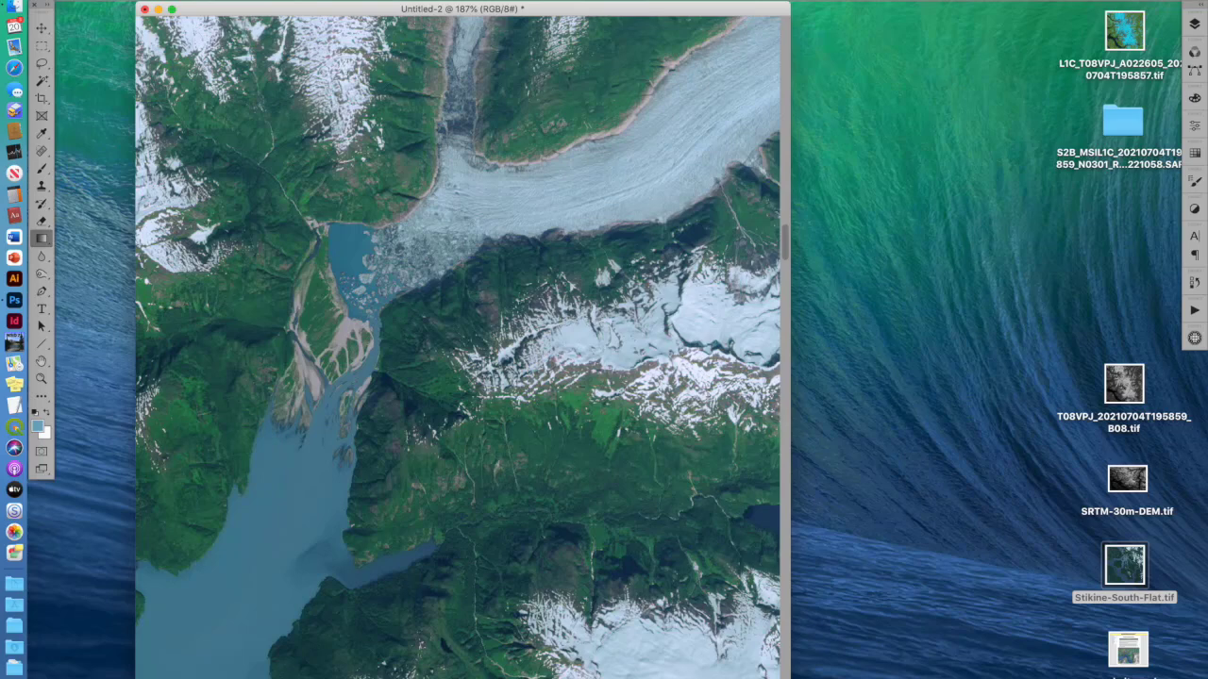
# Open website.psd from the desktop and drag its window toward the centre.
pyautogui.click(1136, 648)
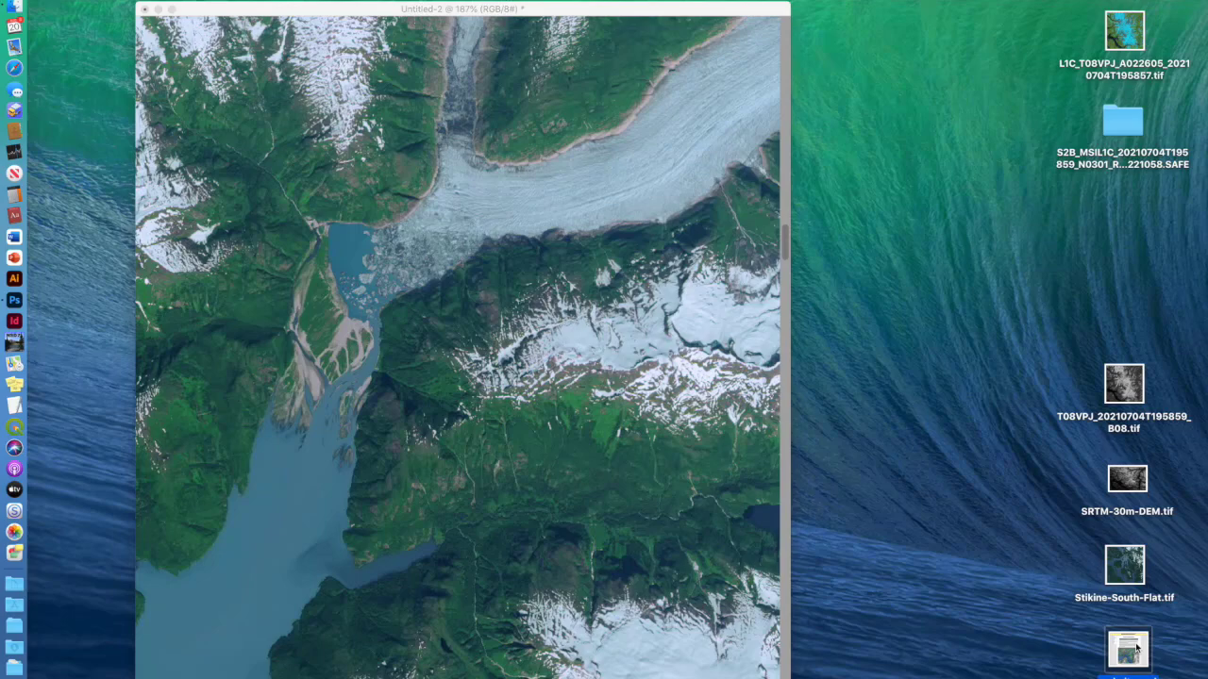
pyautogui.doubleClick(1136, 648)
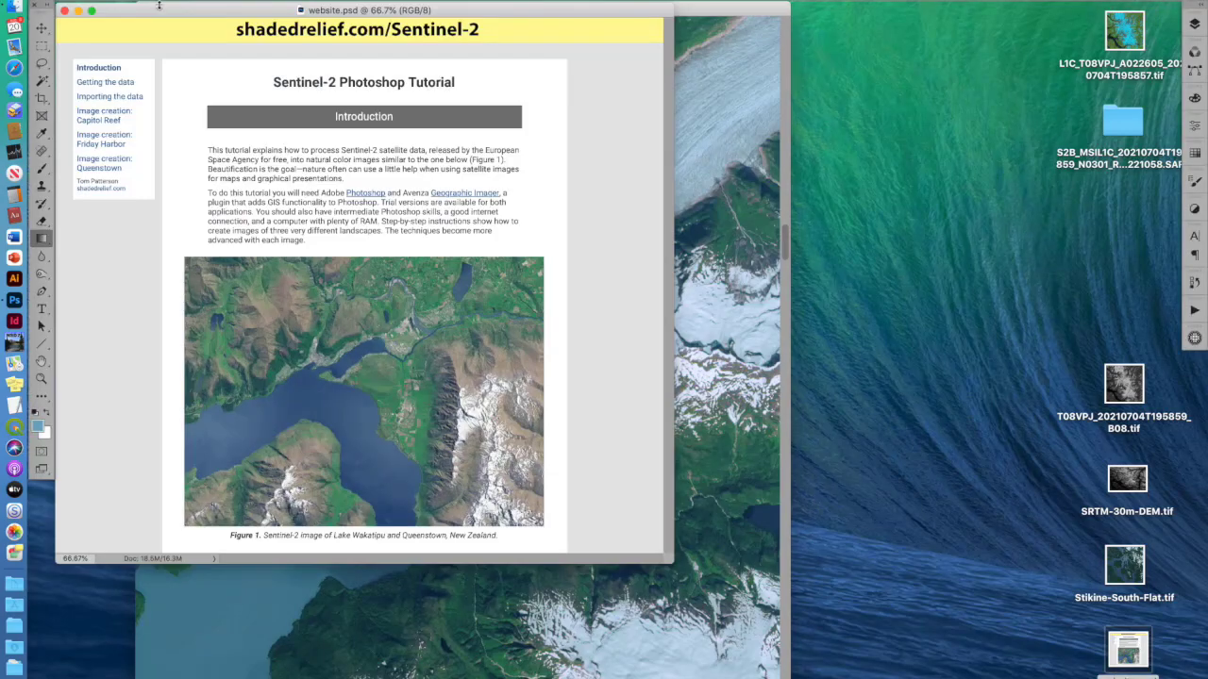
pyautogui.moveTo(168, 11); pyautogui.dragTo(332, 65)
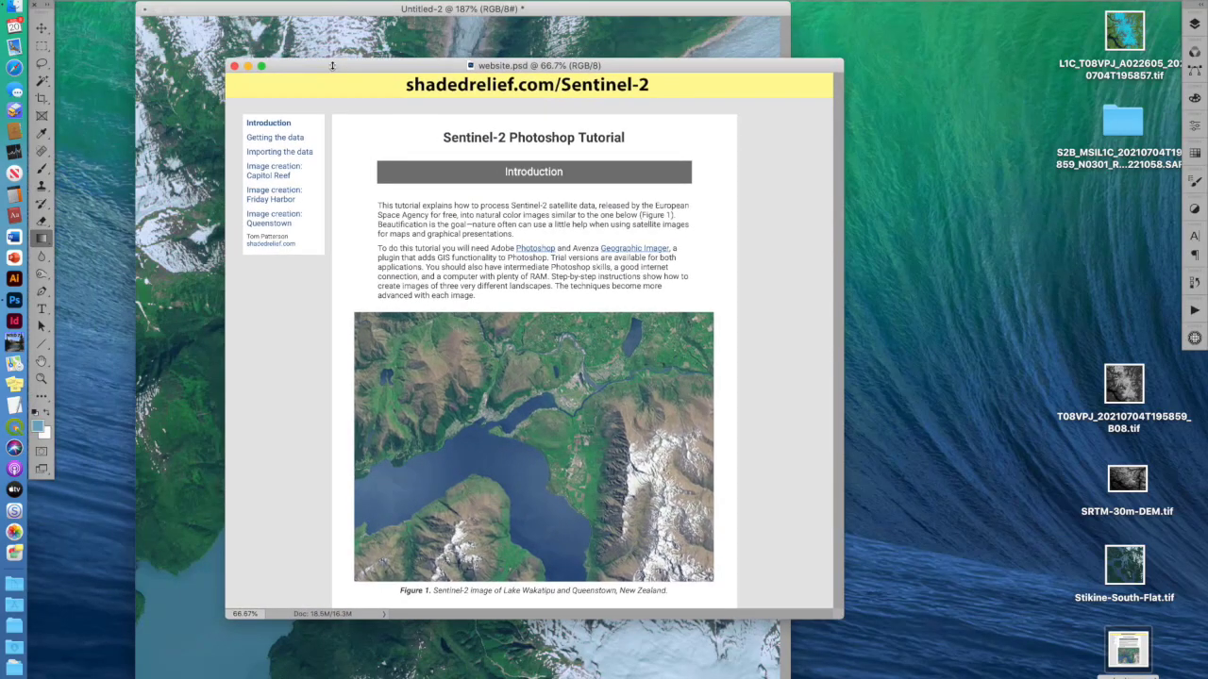